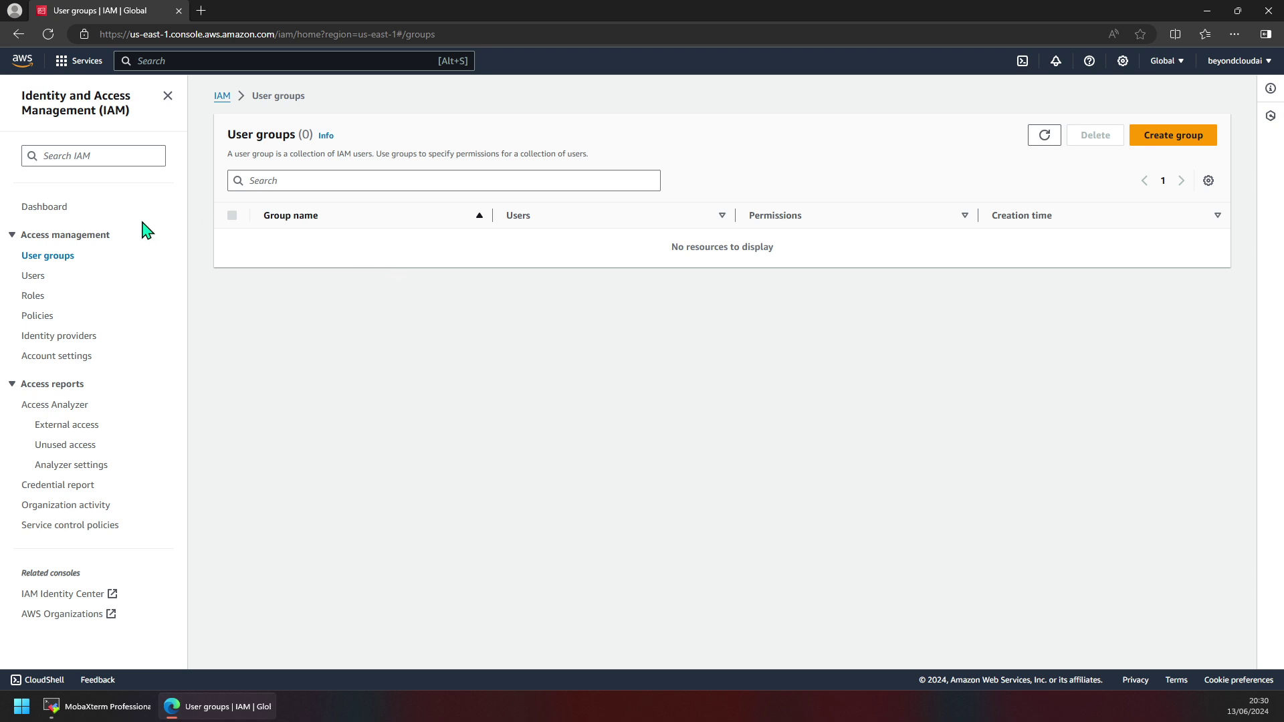
Start a new IAM user from Users, then cancel back to the empty Users list showing 0 users.
left_click(34, 275)
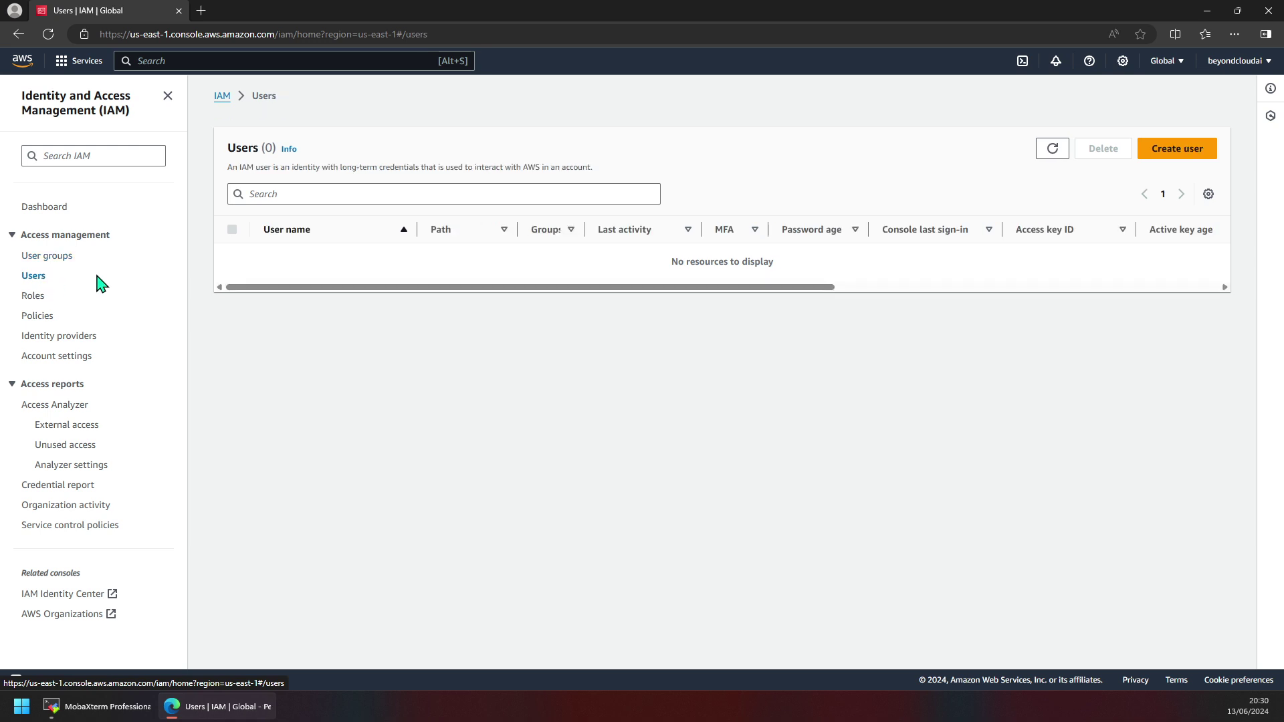
left_click(1178, 148)
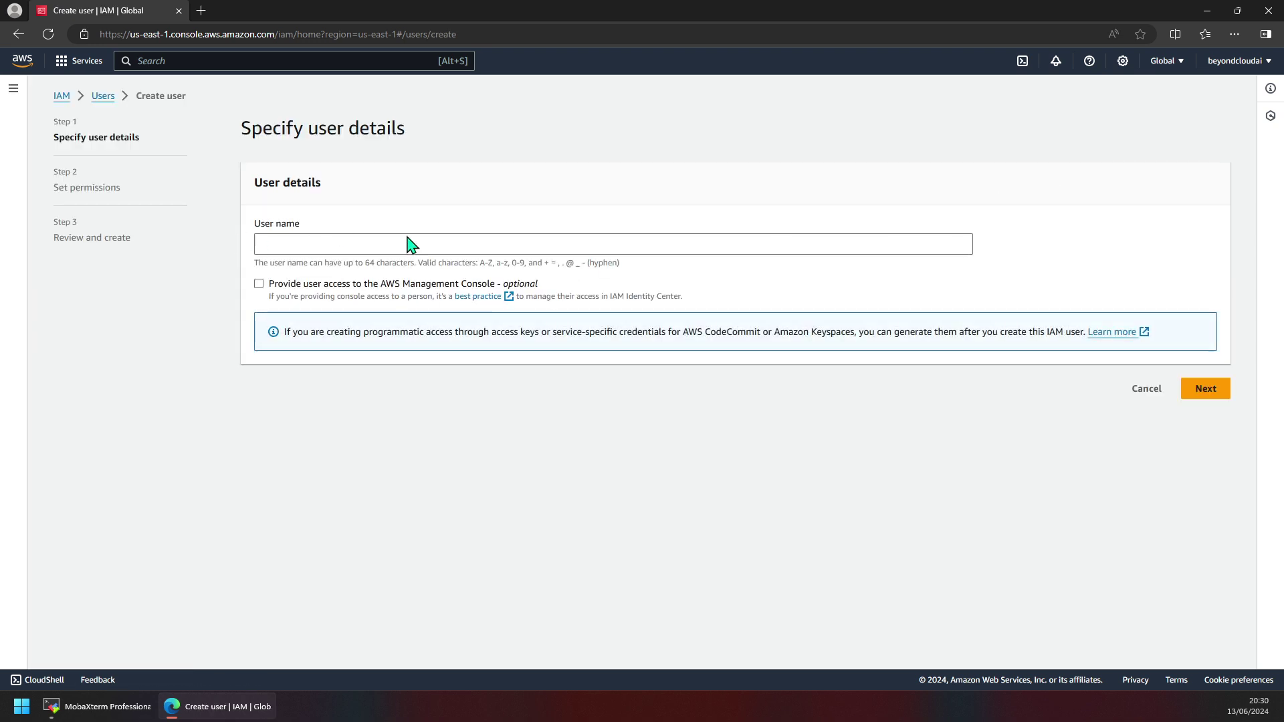
left_click(1146, 389)
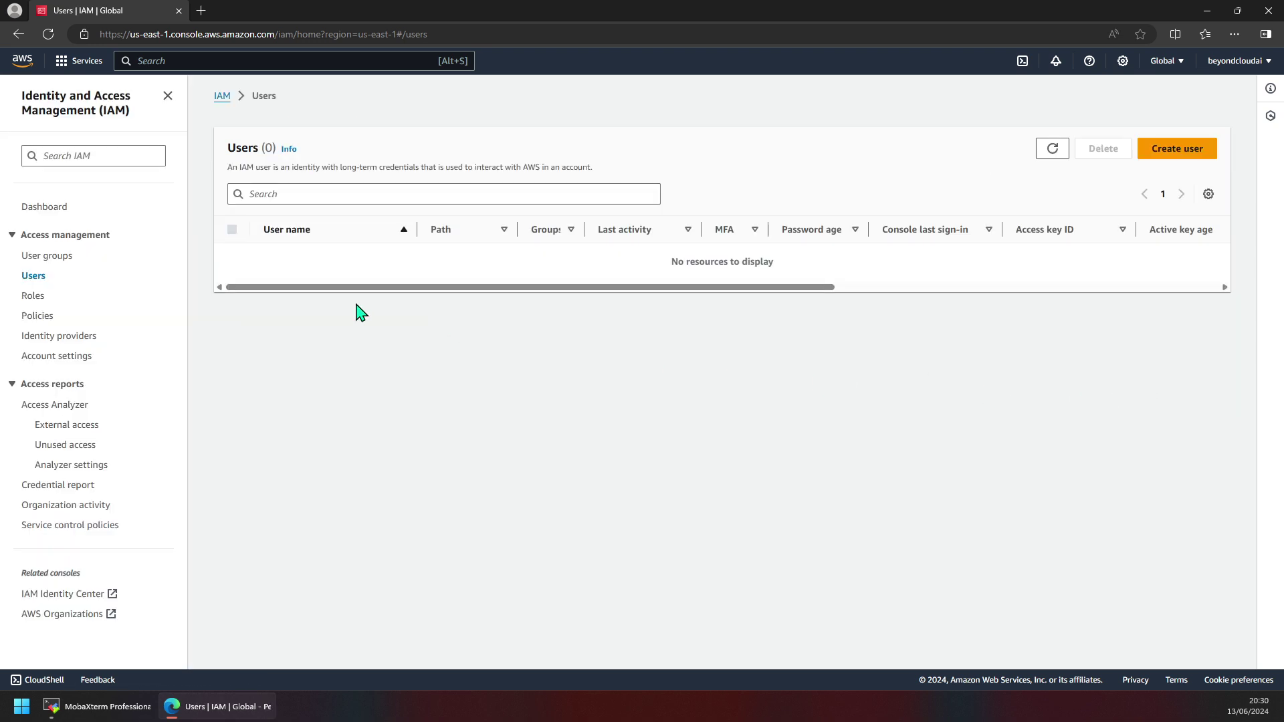
Show the Roles page with AWSServiceRoleForSupport and AWSServiceRoleForTrustedAdvisor.
left_click(33, 298)
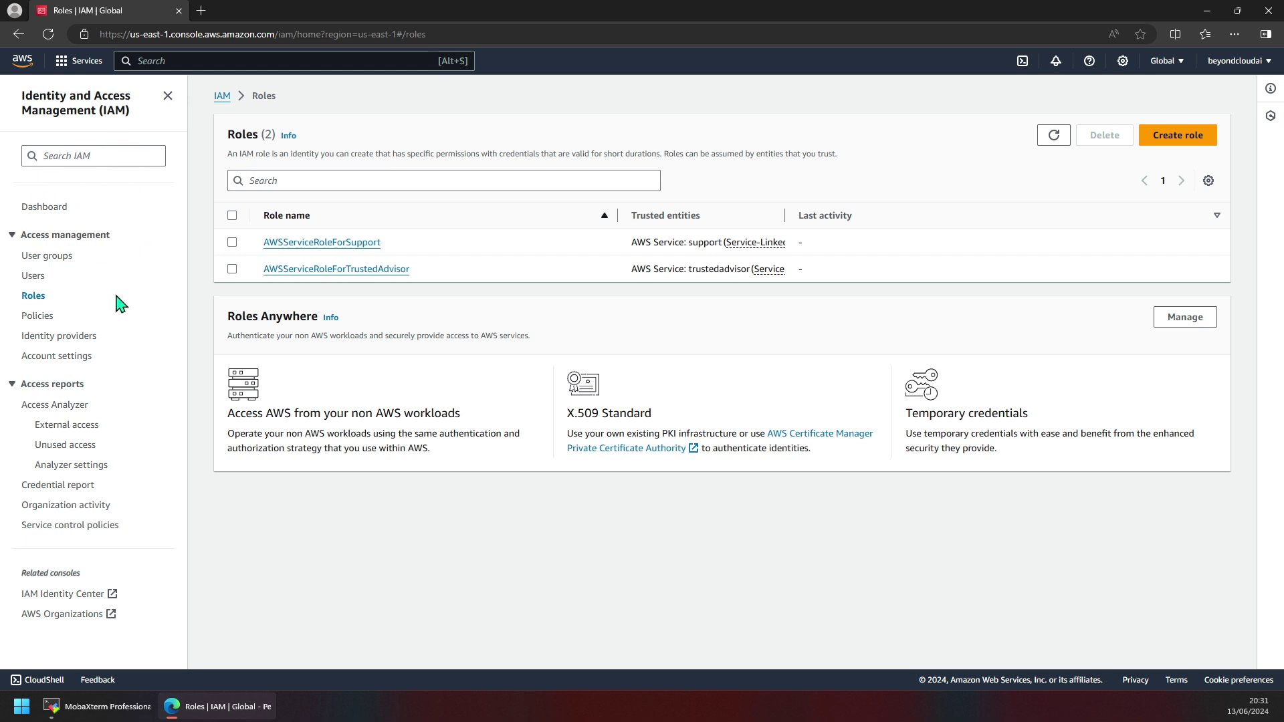
Show the Policies page listing all 1200 policies, starting with AdministratorAccess.
left_click(34, 319)
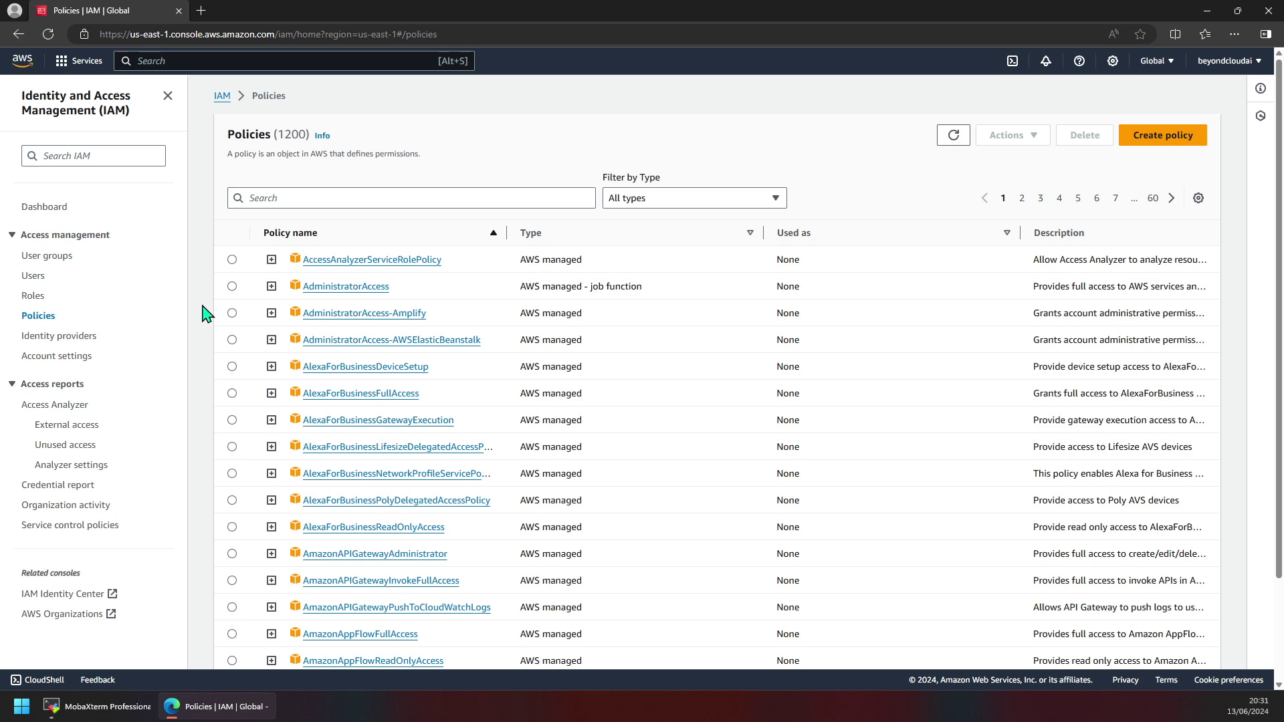
left_click(35, 298)
scroll(321, 328, "down", 3)
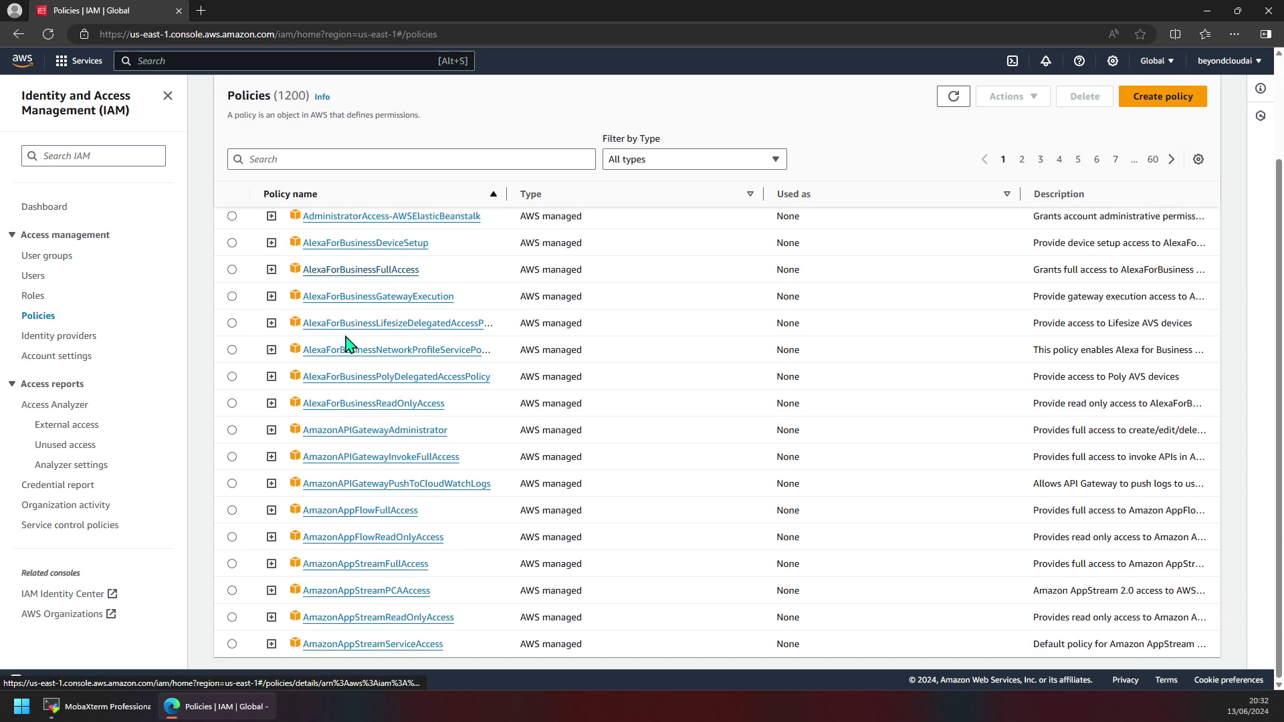
scroll(364, 422, "up", 3)
Filter policies by type 'AWS managed - job function', leaving 11 matches.
left_click(689, 198)
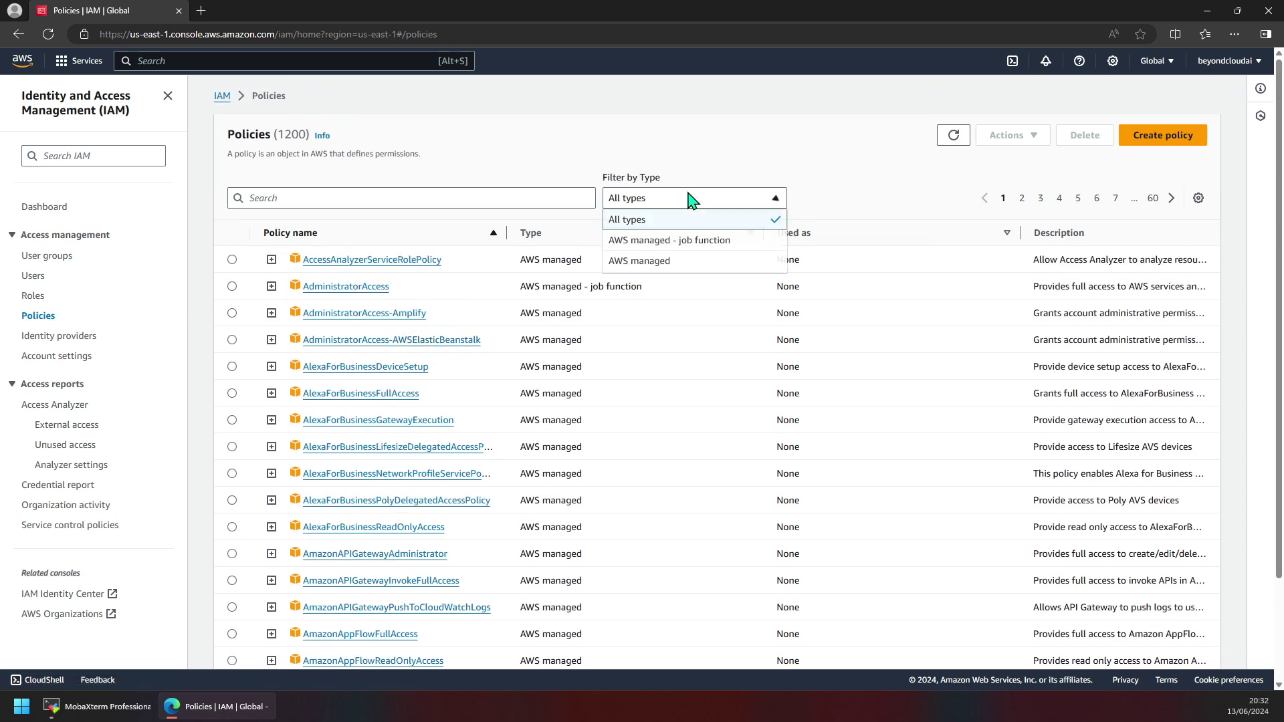
left_click(666, 244)
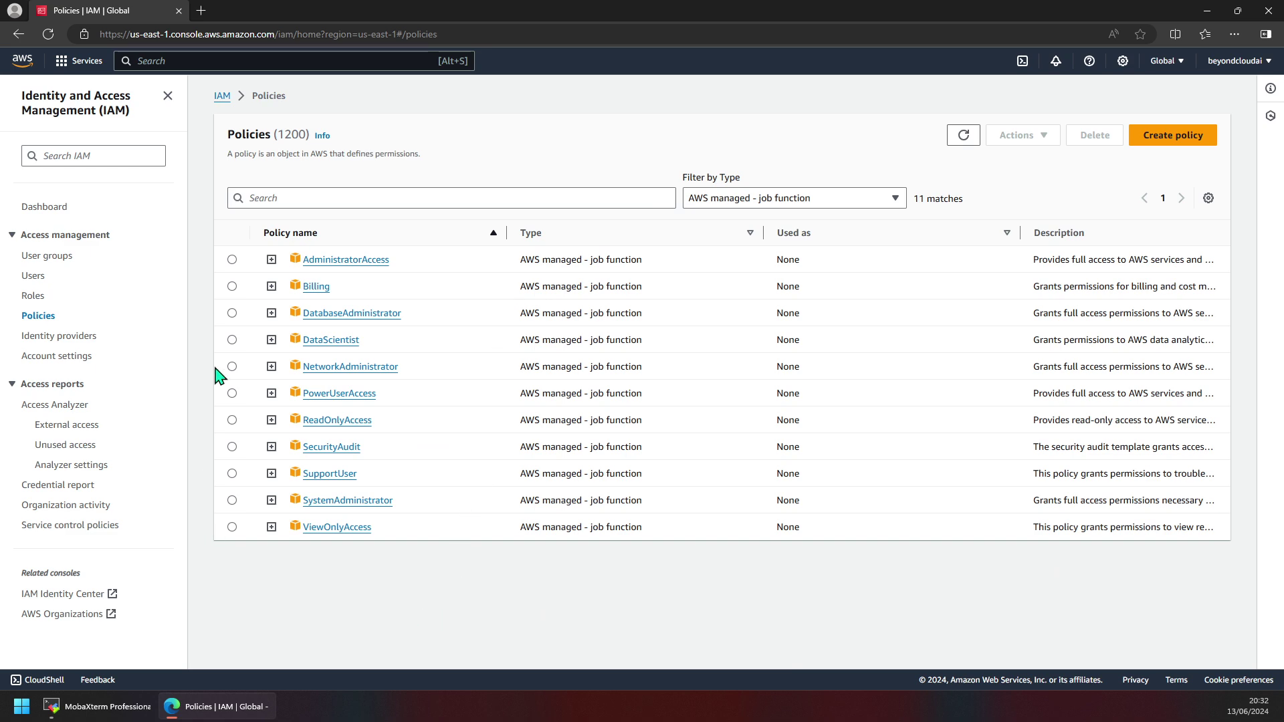
left_click(770, 203)
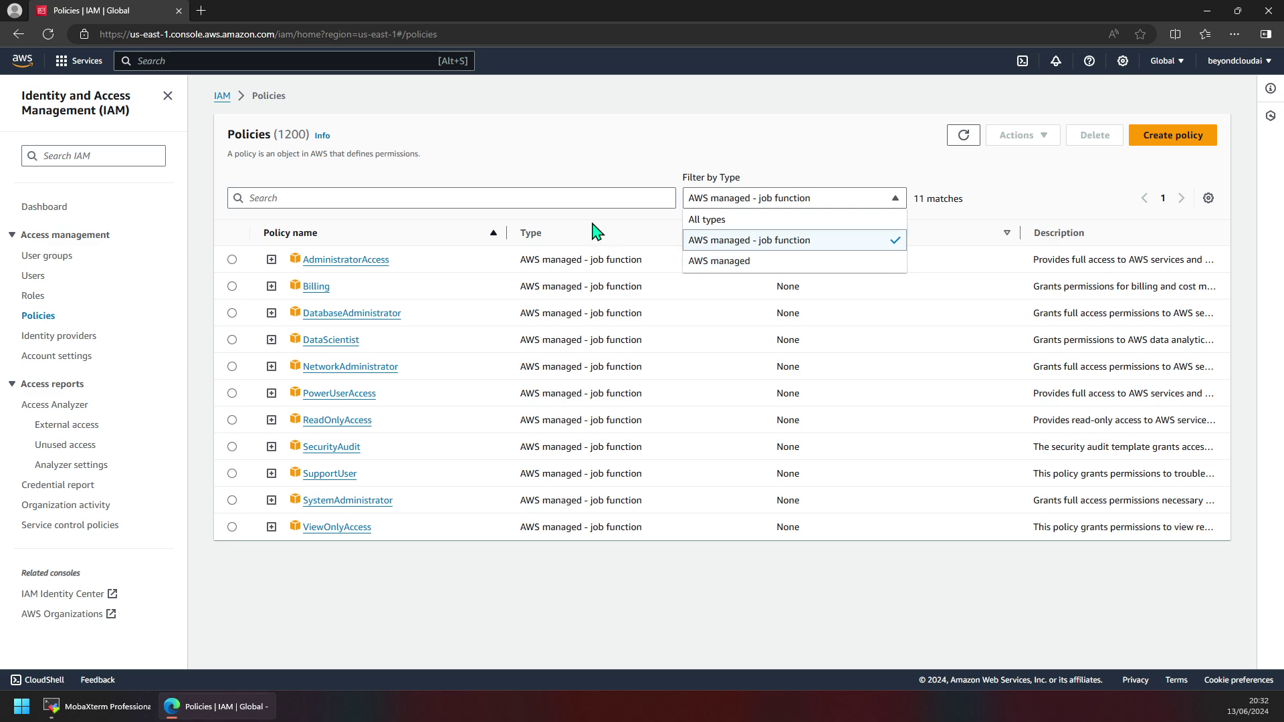
left_click(769, 248)
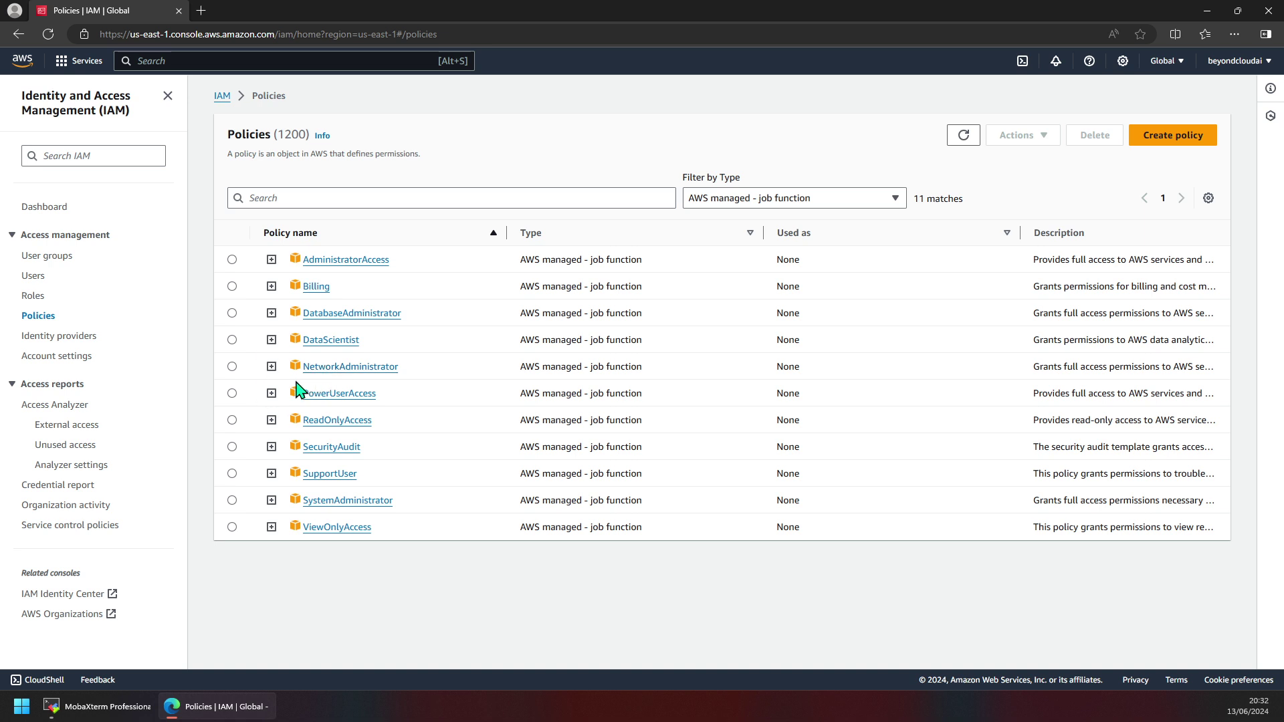
Expand NetworkAdministrator's JSON and highlight the Allow in its Effect line.
left_click(272, 367)
scroll(372, 435, "down", 2)
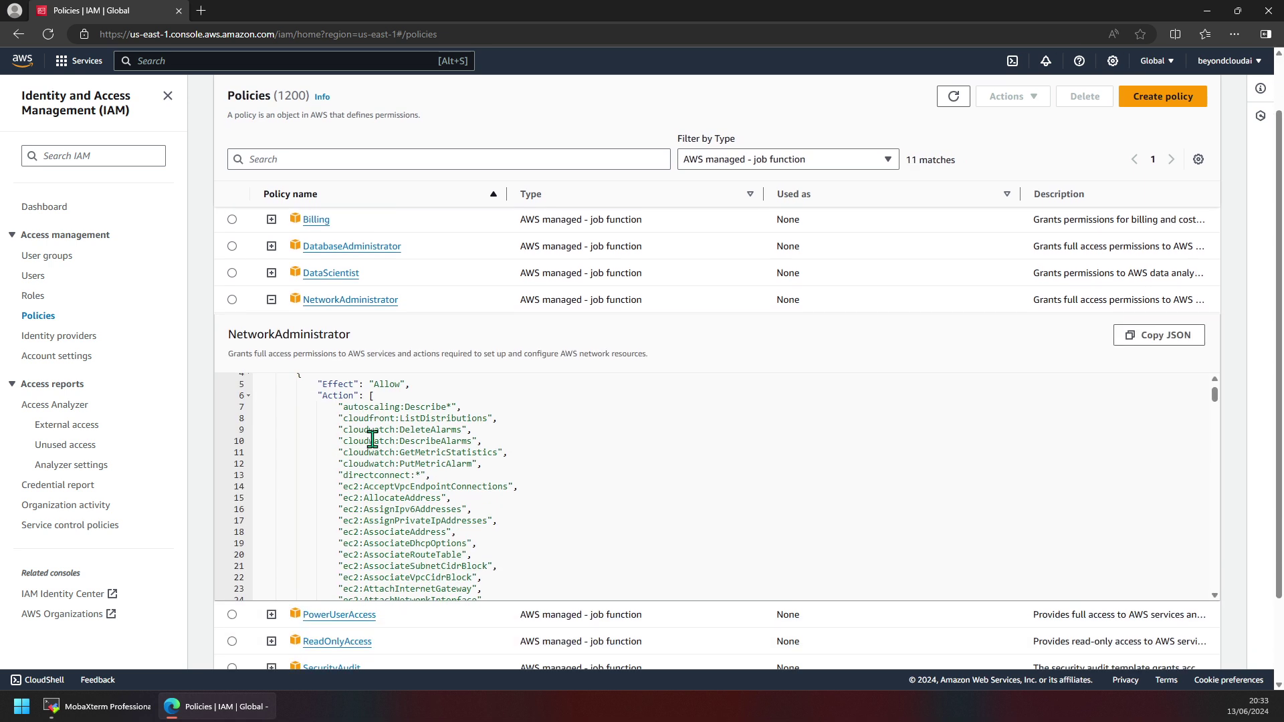
scroll(488, 485, "down", 5)
scroll(493, 484, "up", 5)
scroll(494, 483, "down", 3)
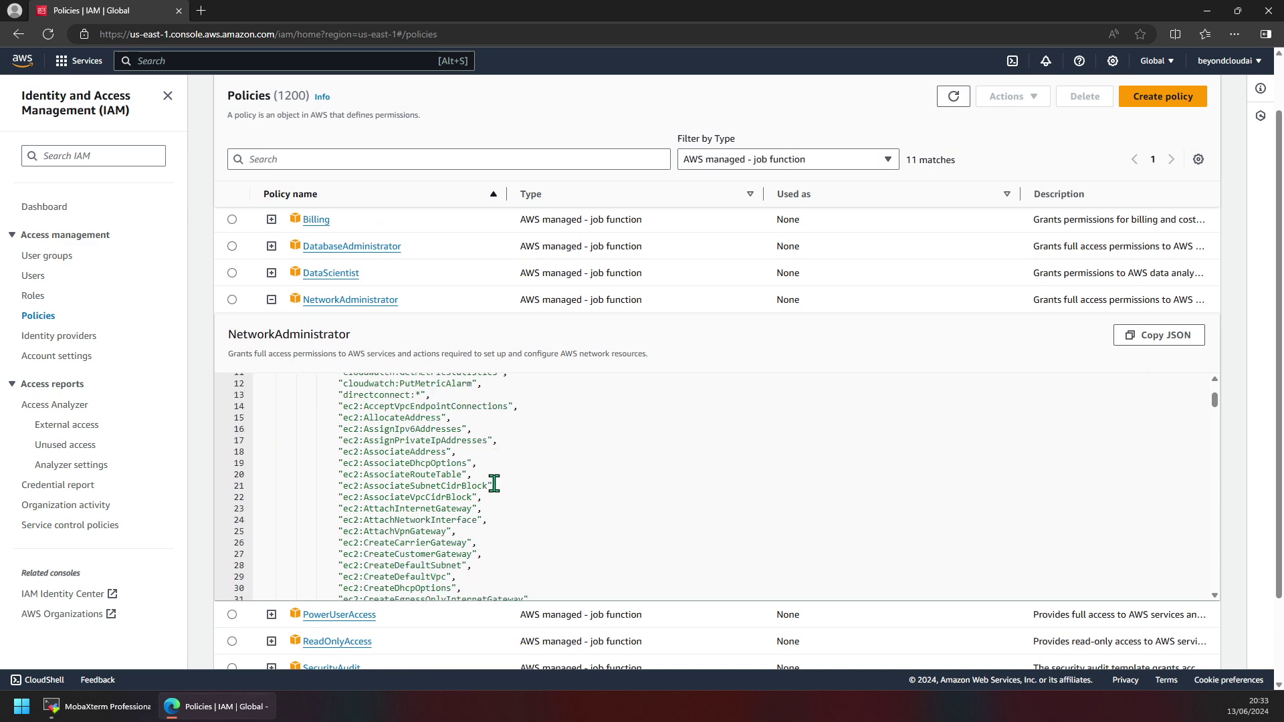
scroll(494, 484, "up", 4)
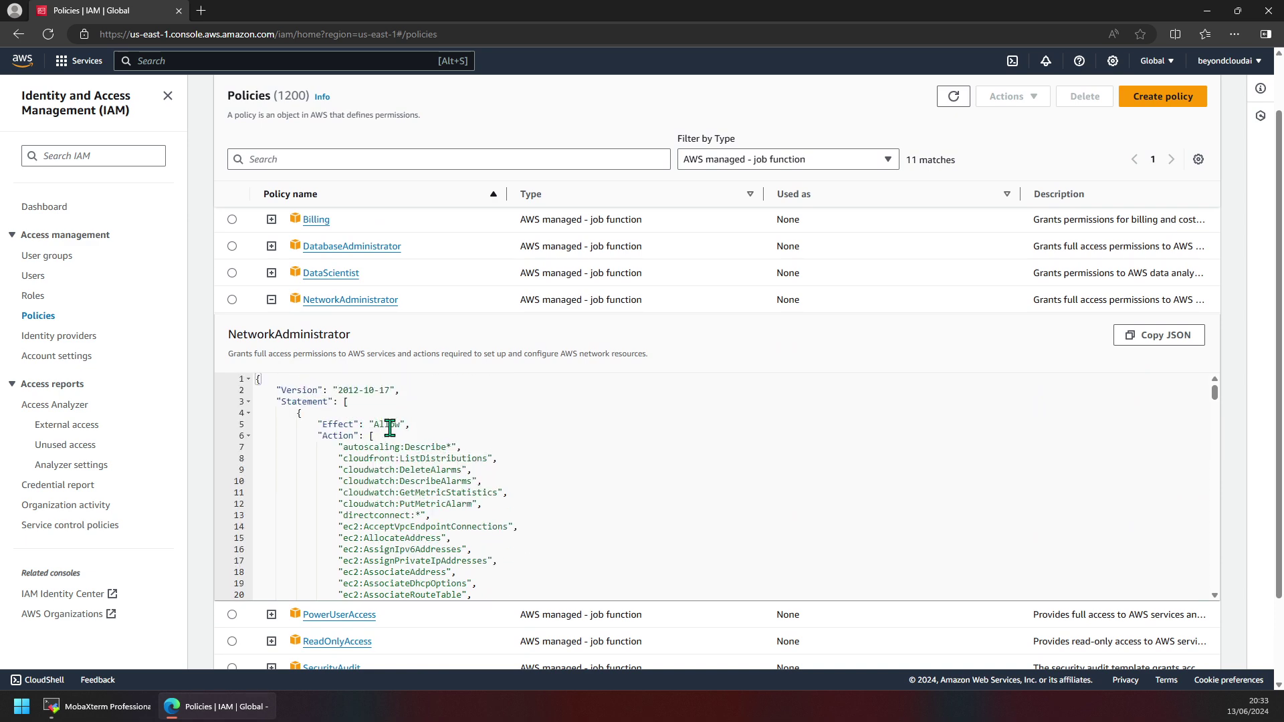
double_click(390, 425)
Scroll down the JSON and mark the wildcard Resource value on line 158.
scroll(391, 442, "down", 3)
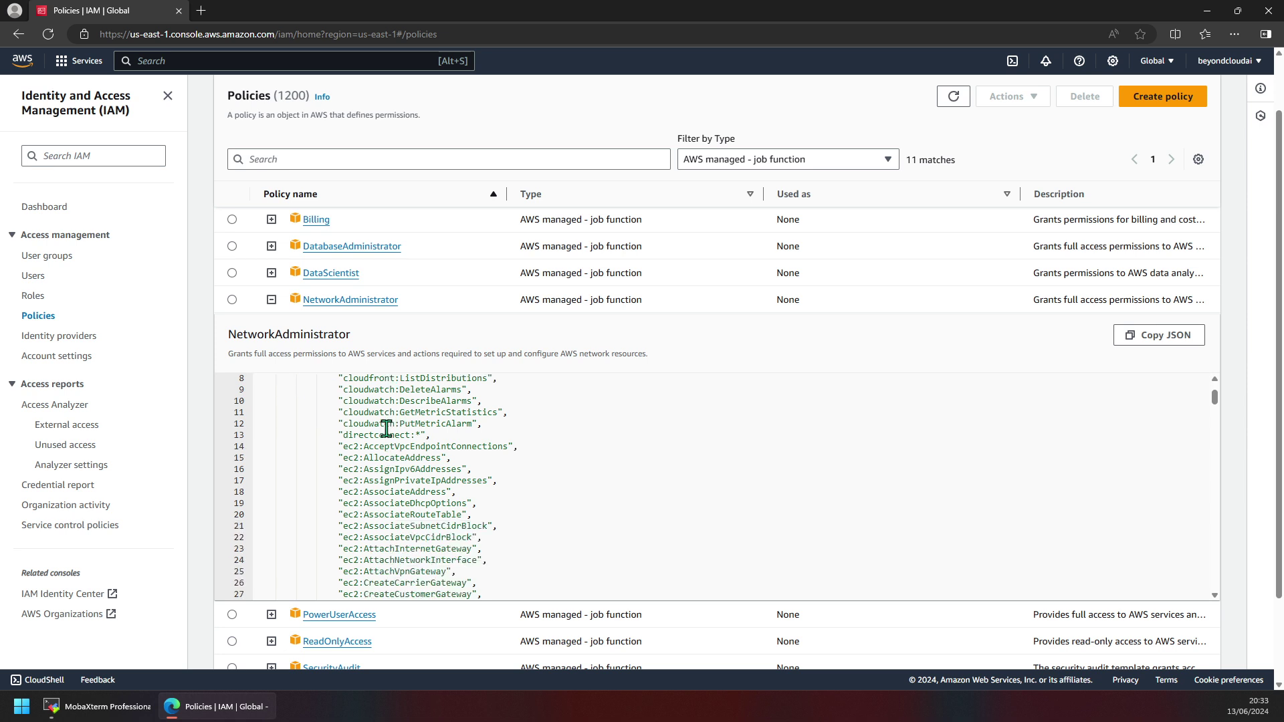
scroll(388, 429, "up", 3)
scroll(365, 413, "down", 15)
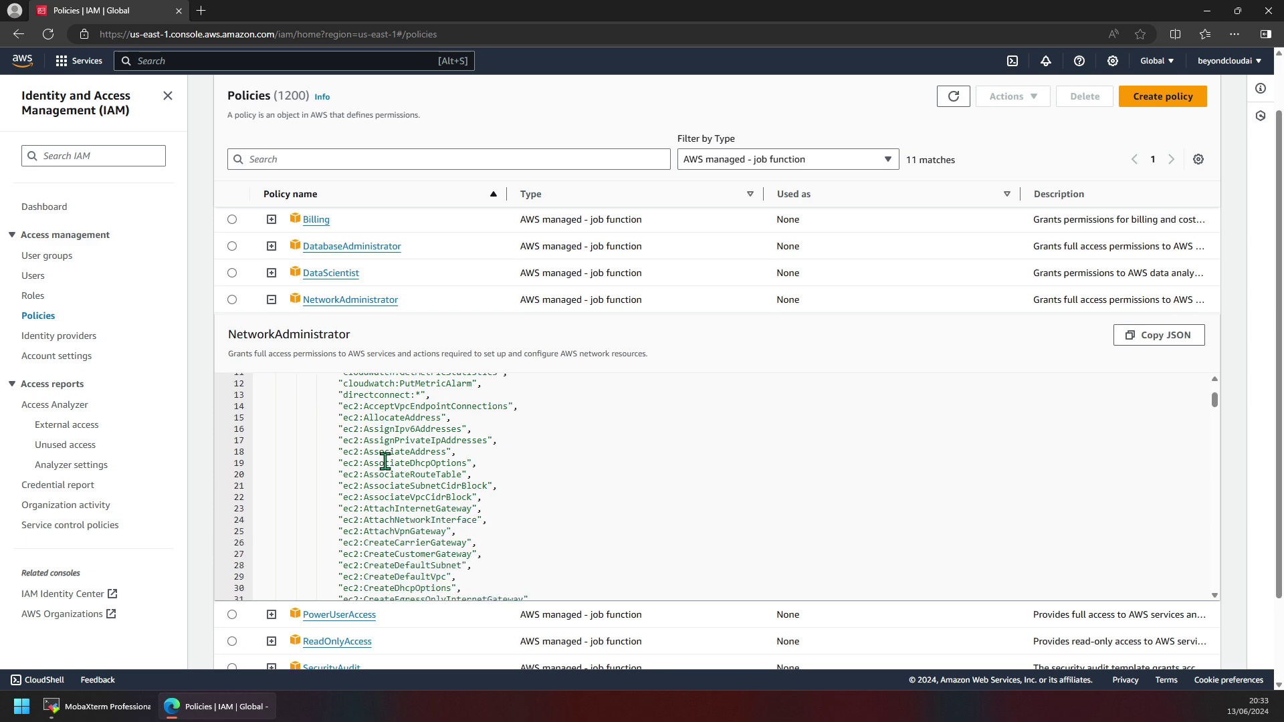
scroll(388, 468, "down", 13)
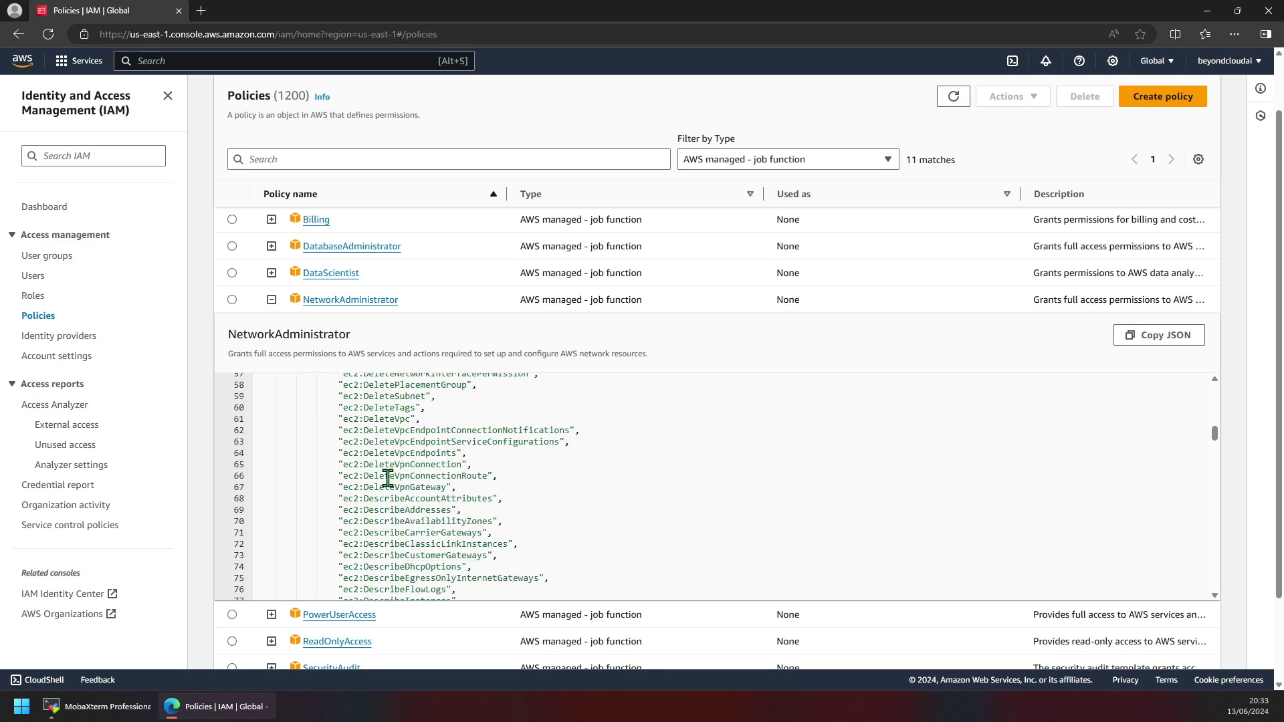
scroll(400, 474, "down", 15)
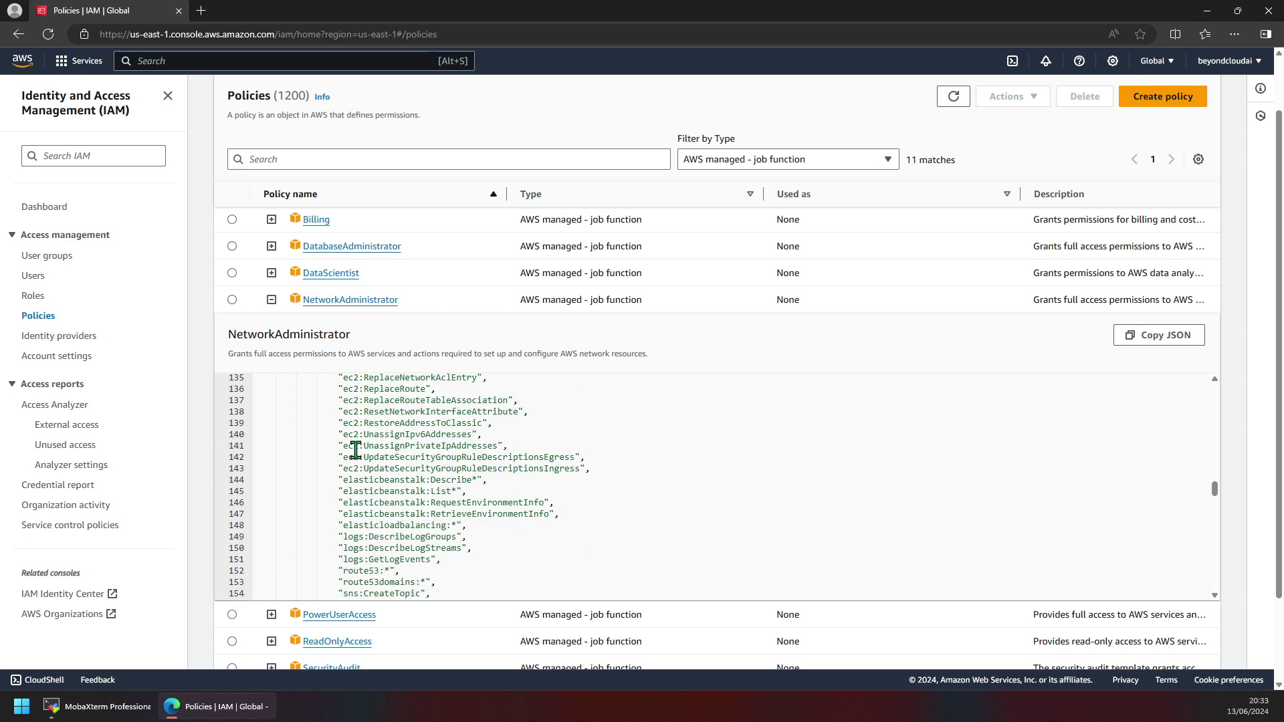
scroll(355, 451, "down", 2)
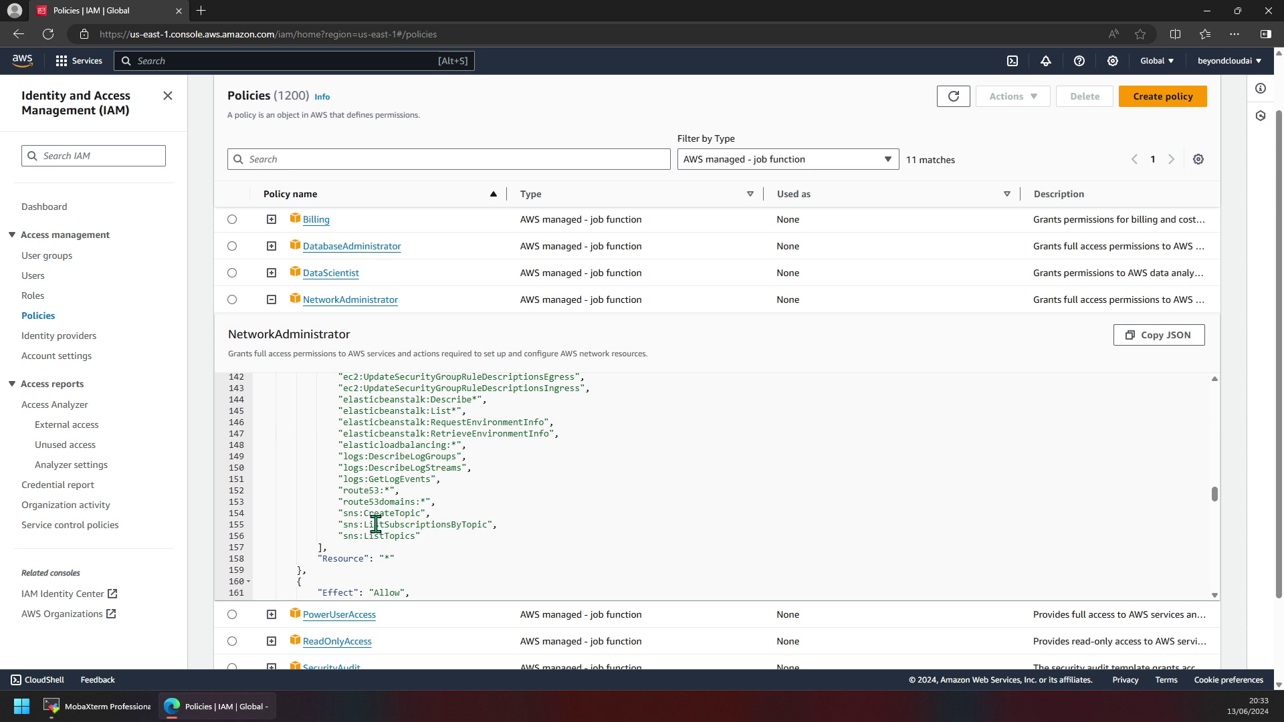
scroll(401, 520, "down", 1)
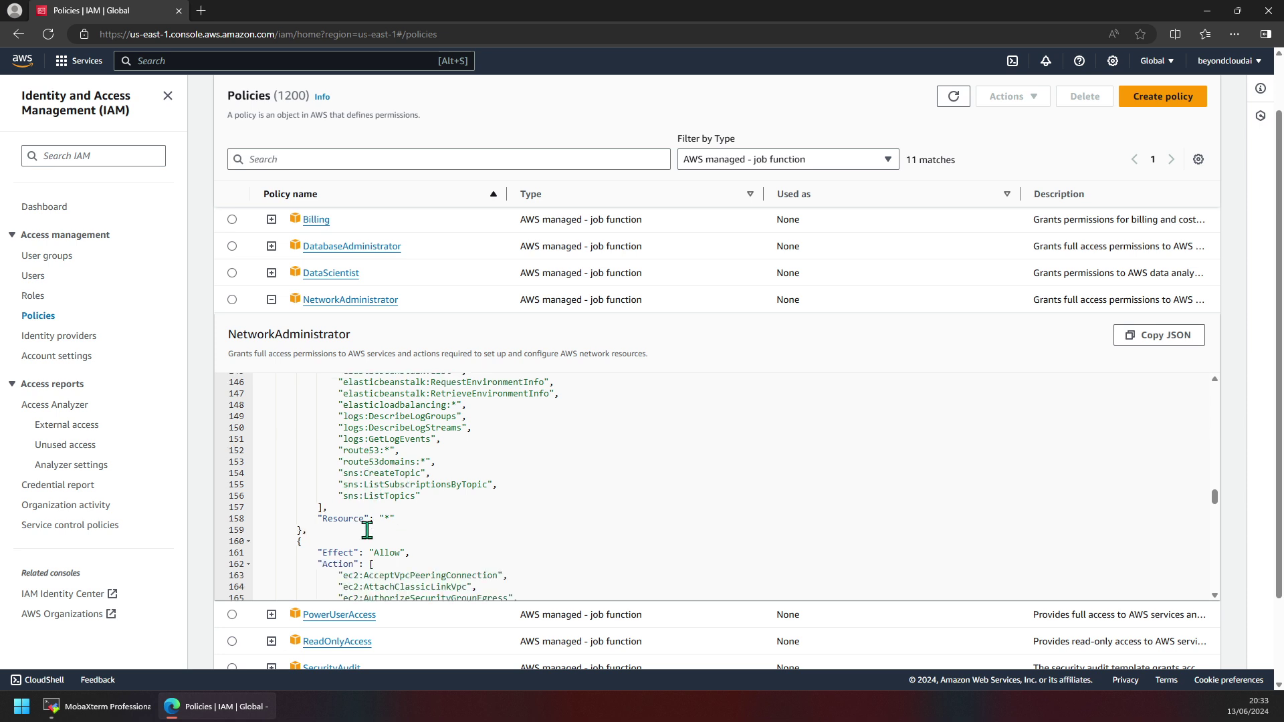
scroll(372, 525, "down", 2)
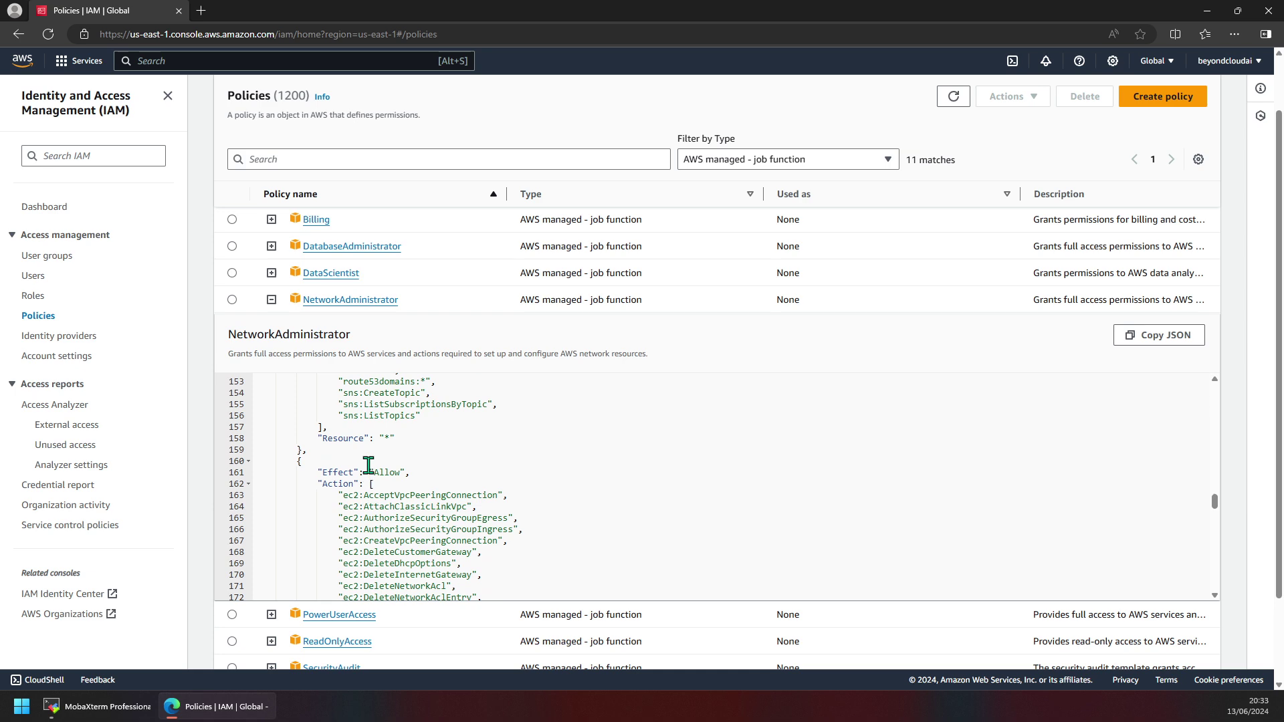
left_click_drag(370, 438, 419, 438)
Read through the rest of NetworkAdministrator's Allow statements for network services.
scroll(405, 458, "down", 2)
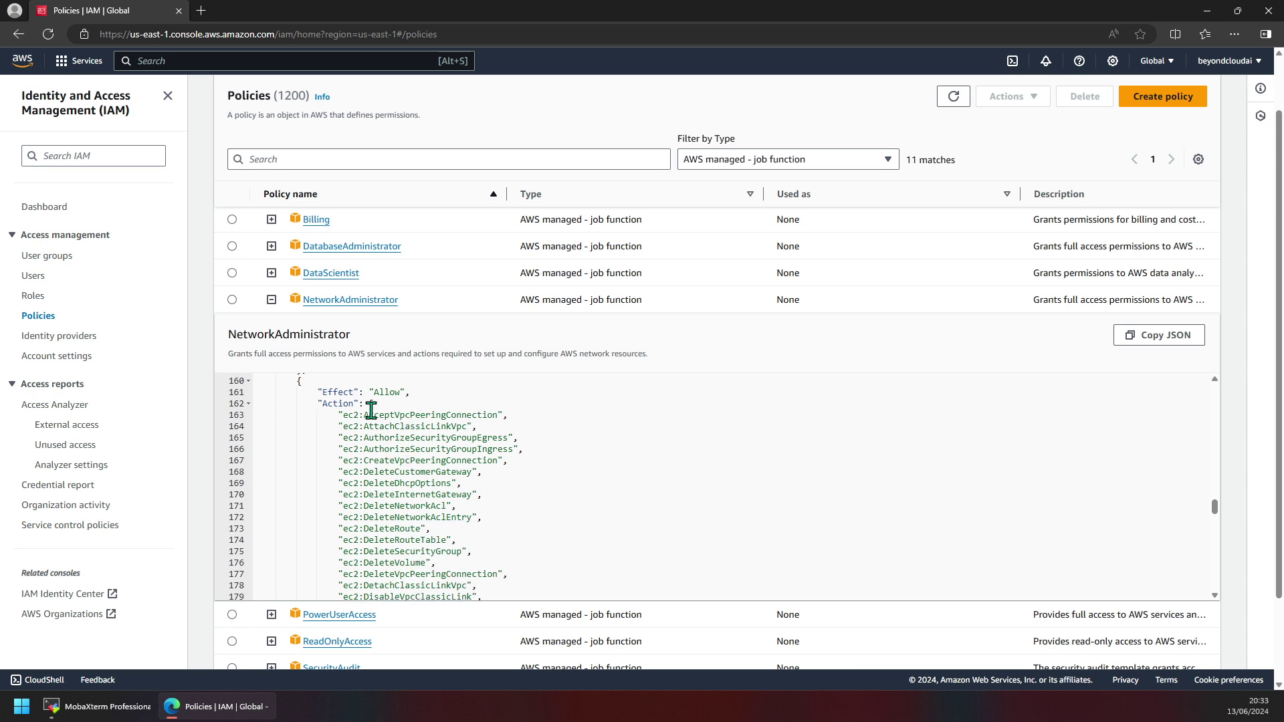
scroll(386, 455, "up", 1)
scroll(395, 441, "down", 4)
scroll(395, 538, "down", 1)
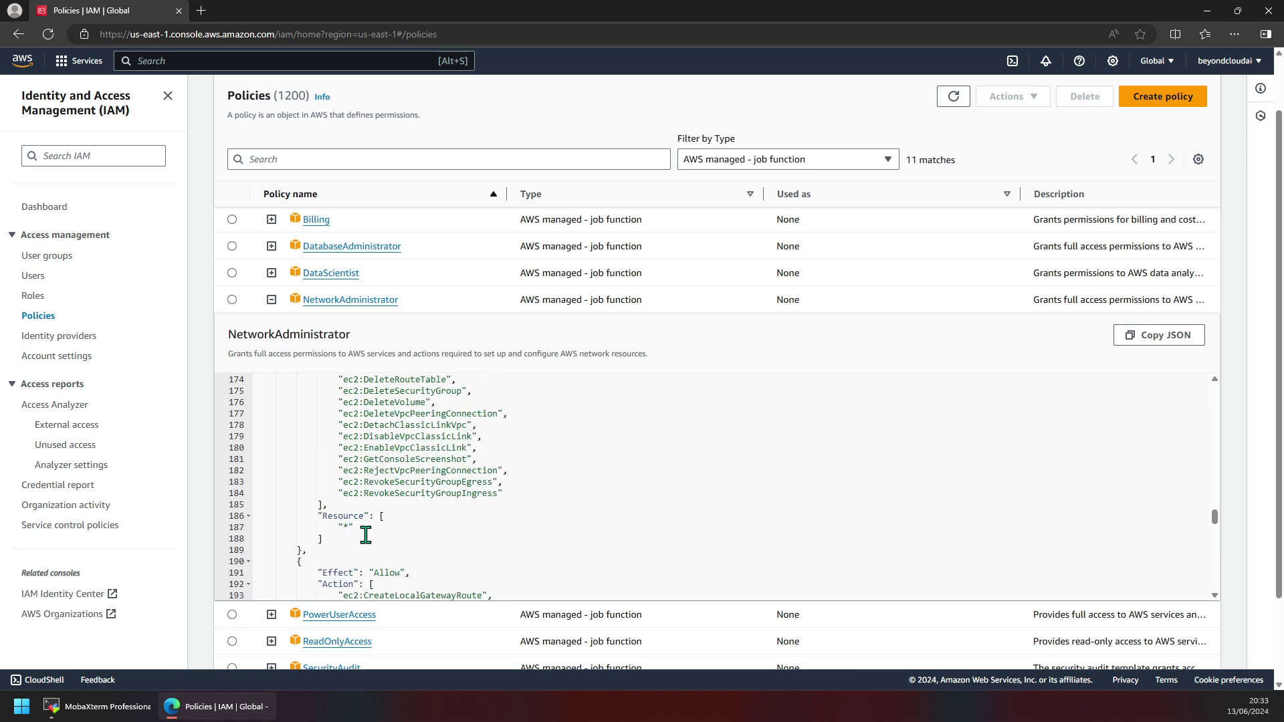
scroll(365, 535, "down", 6)
scroll(400, 513, "down", 3)
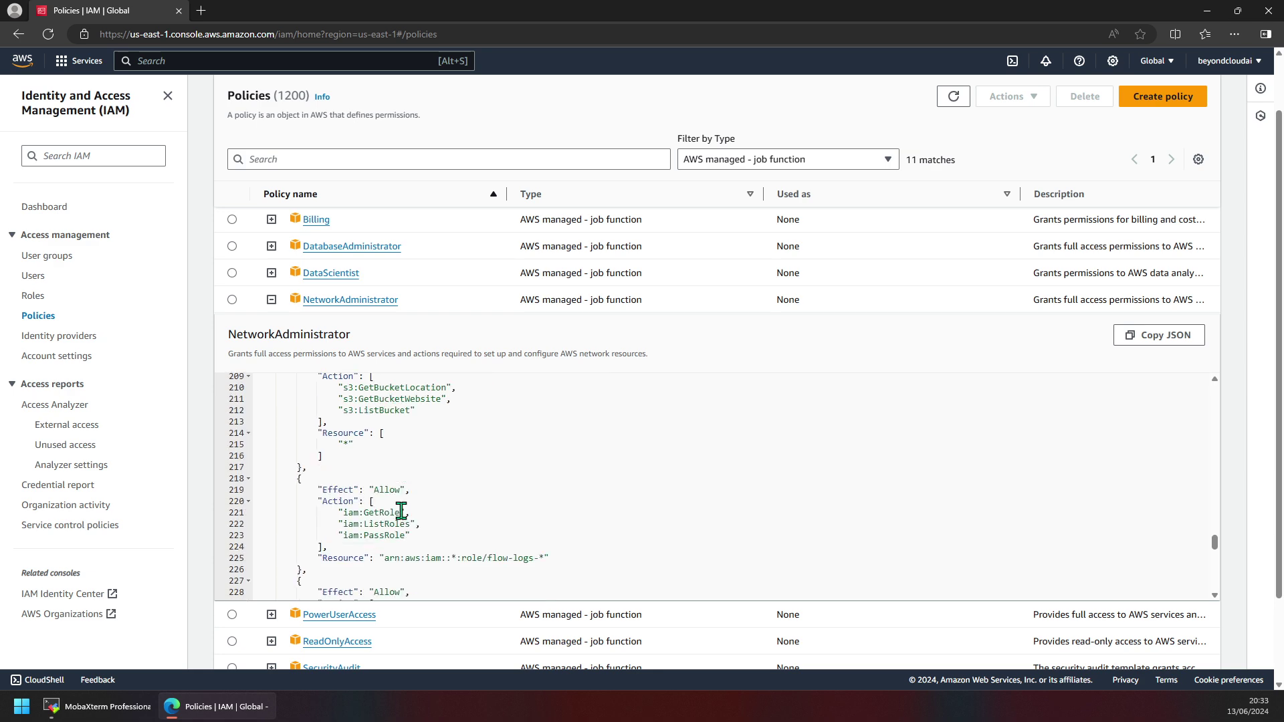
scroll(394, 485, "down", 10)
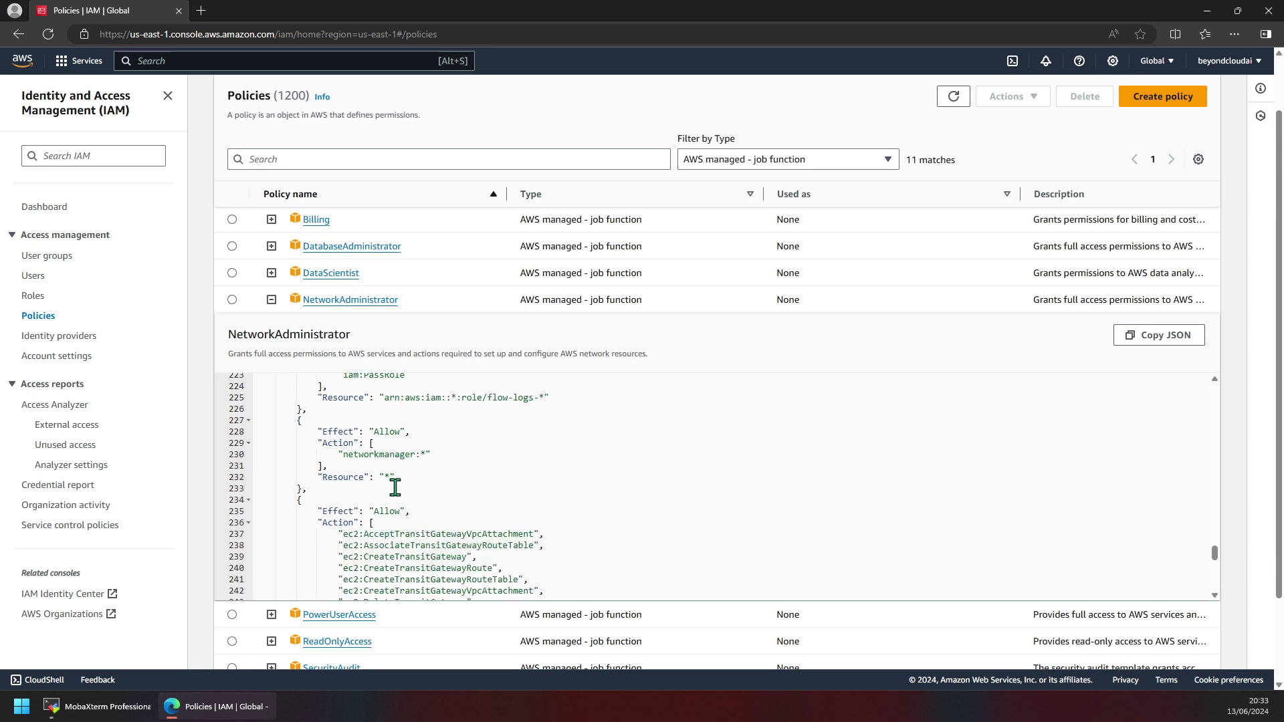
scroll(399, 487, "up", 8)
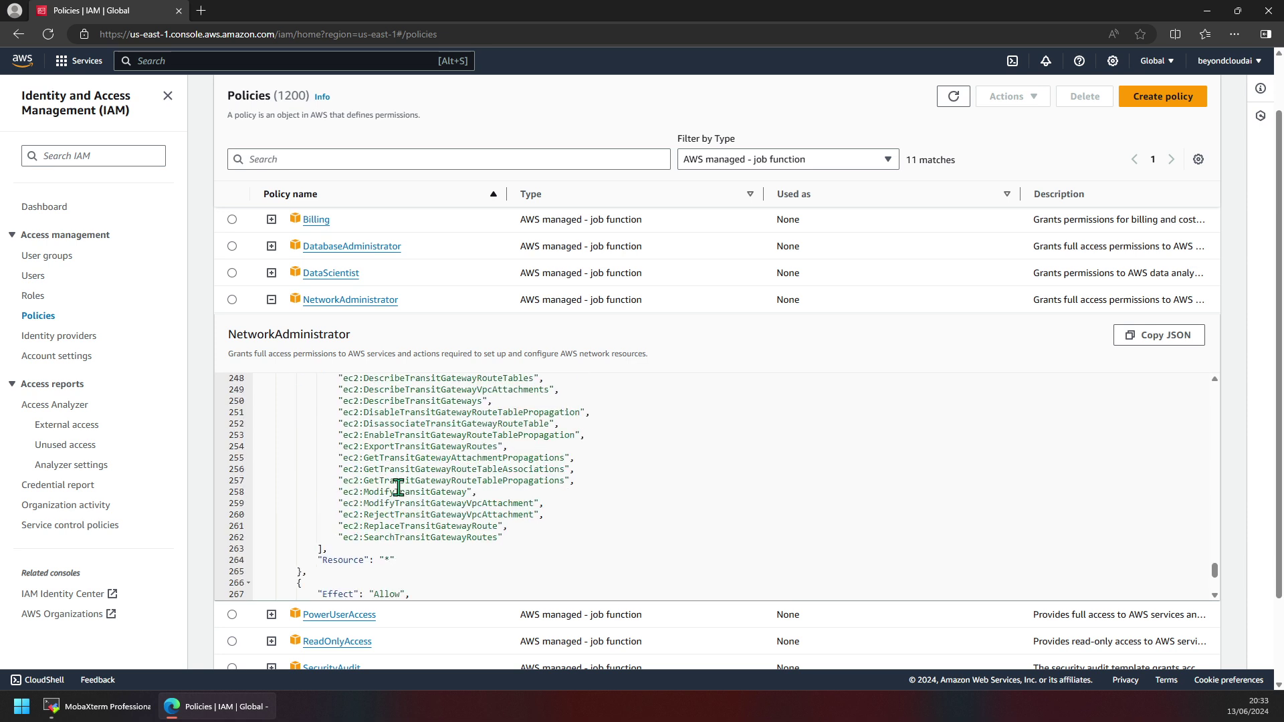
scroll(399, 487, "down", 10)
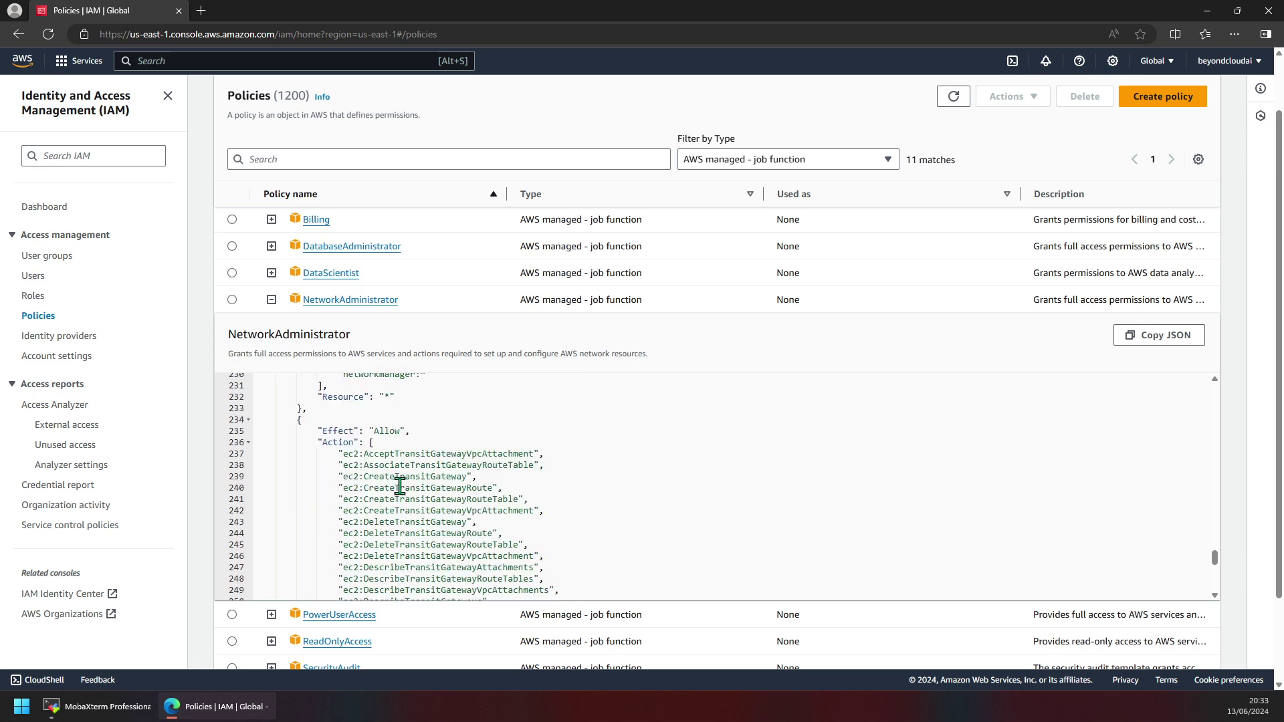
scroll(404, 481, "up", 3)
scroll(405, 434, "up", 7)
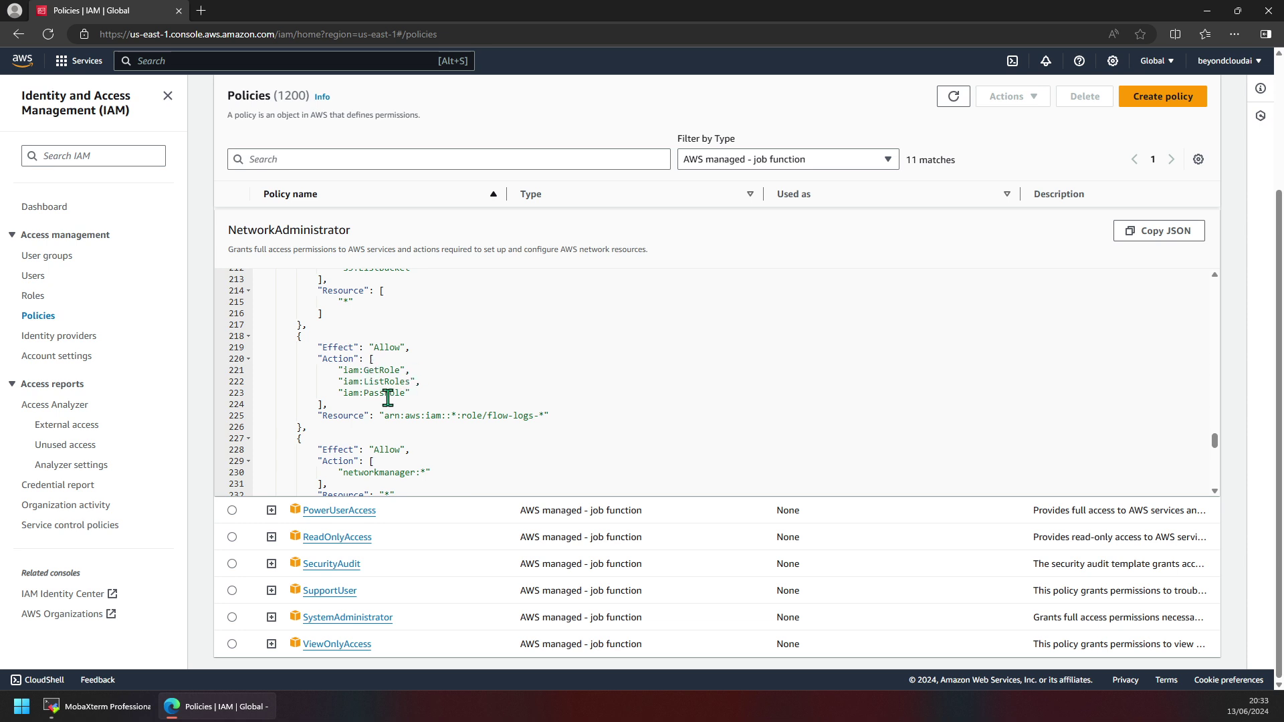
scroll(409, 397, "up", 3)
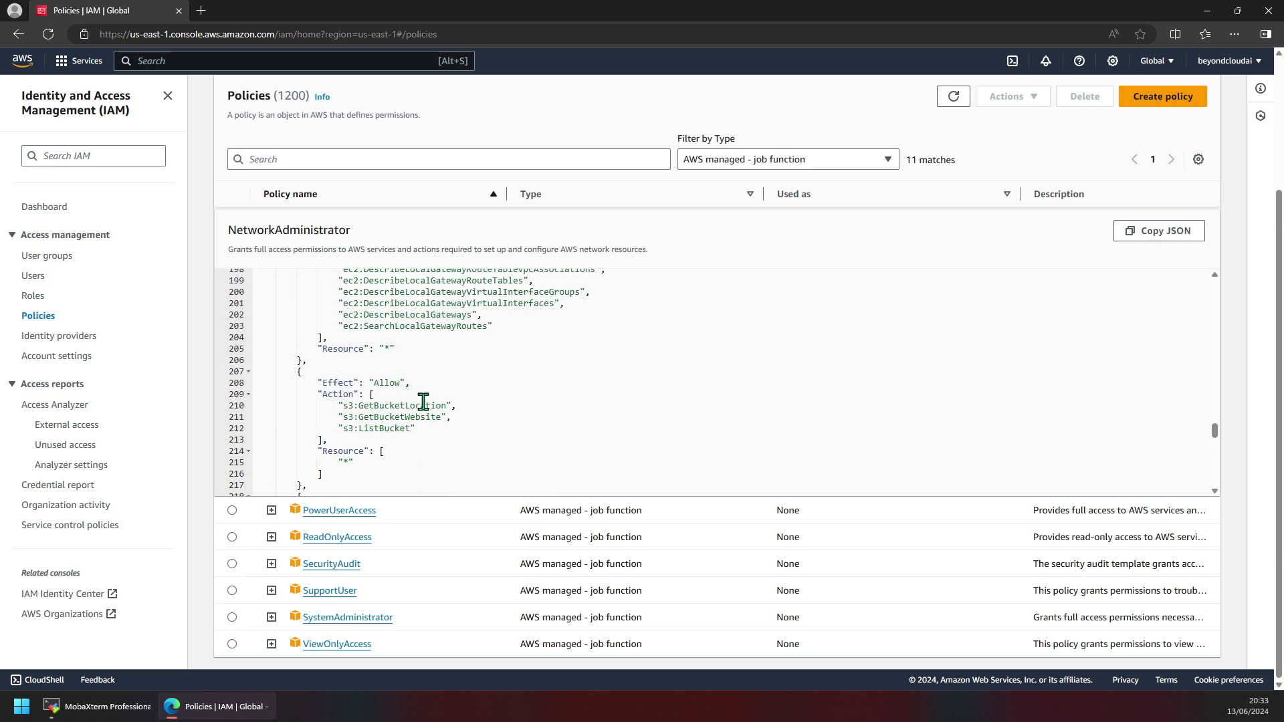
scroll(411, 428, "down", 2)
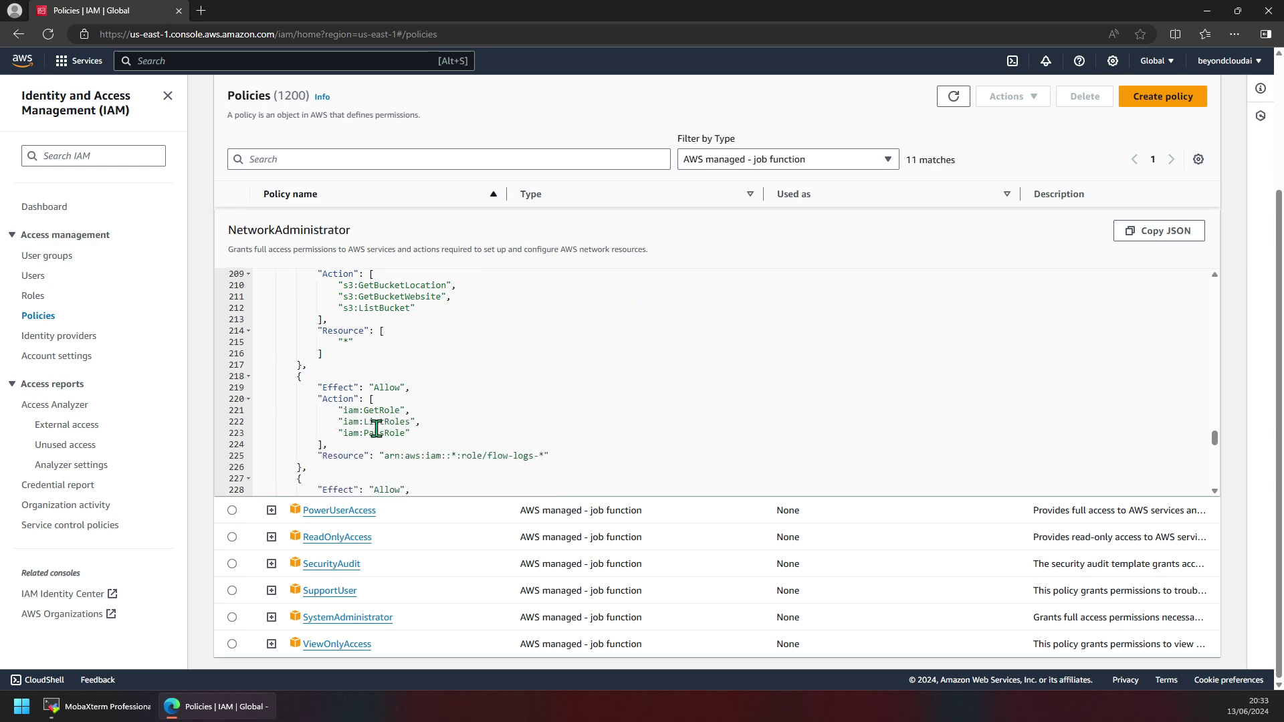
scroll(375, 438, "down", 2)
scroll(375, 448, "up", 4)
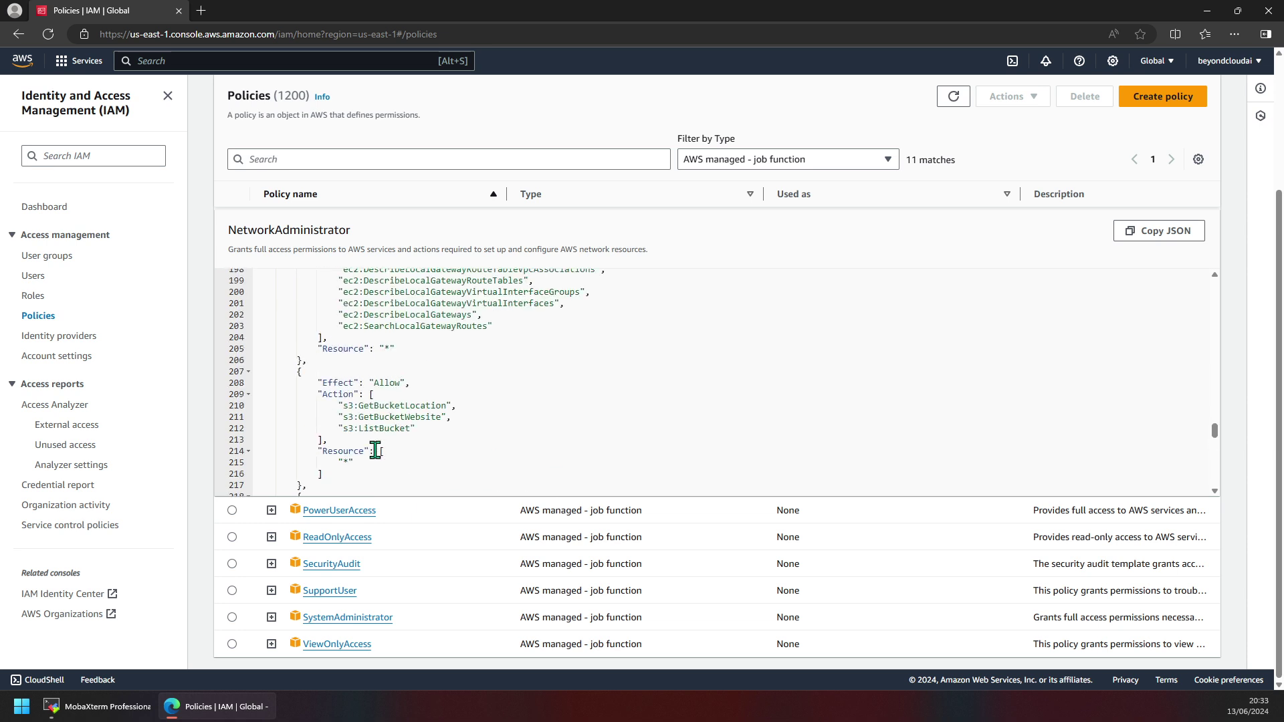
scroll(377, 449, "down", 4)
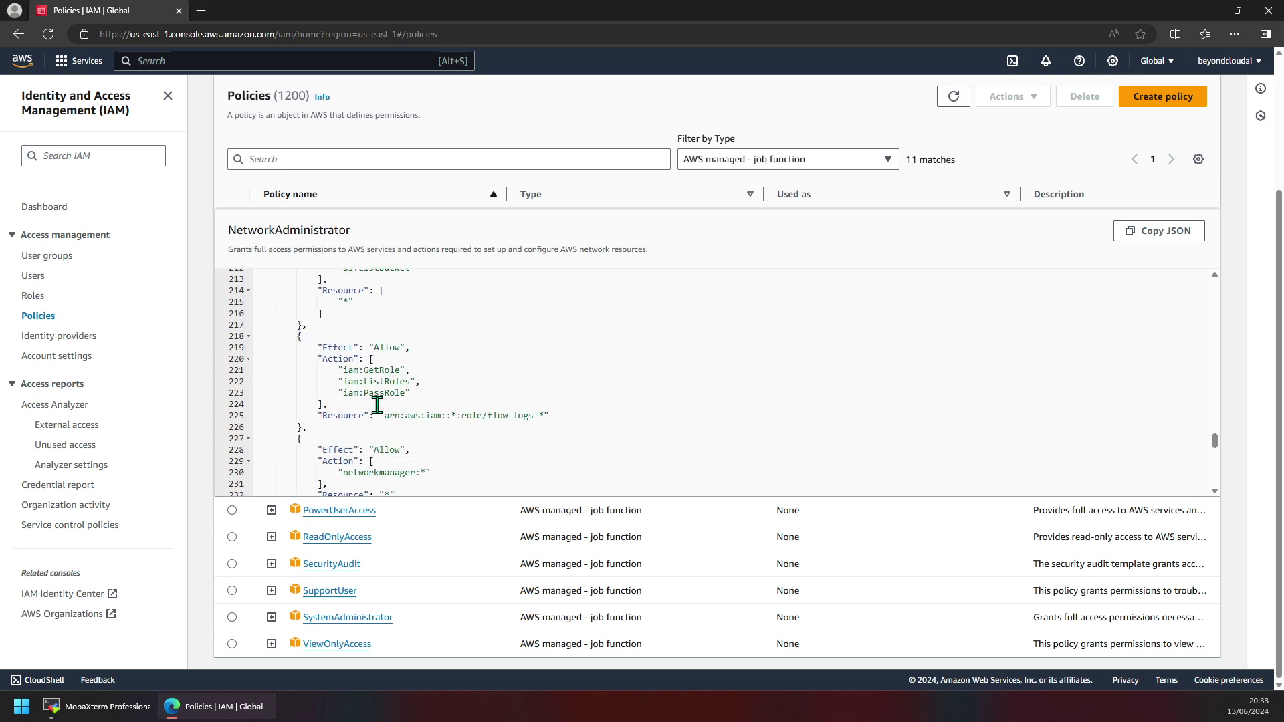
scroll(377, 405, "up", 14)
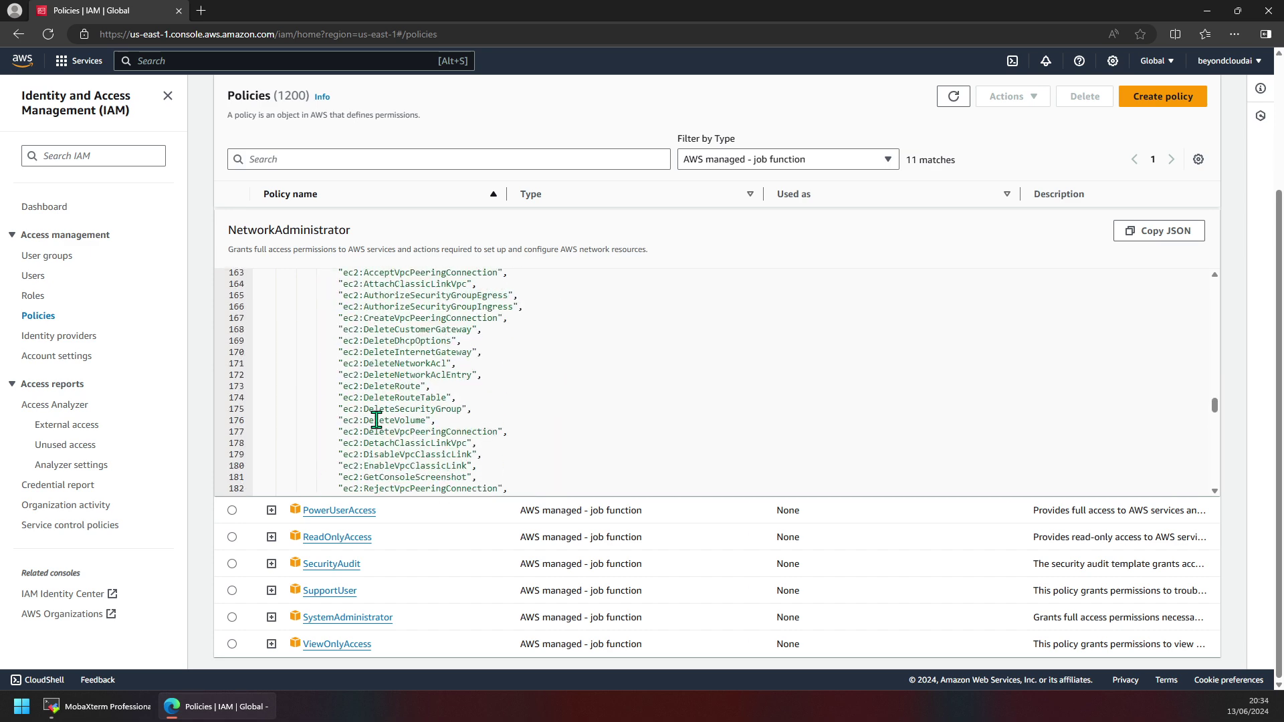
scroll(377, 421, "down", 2)
scroll(376, 420, "up", 8)
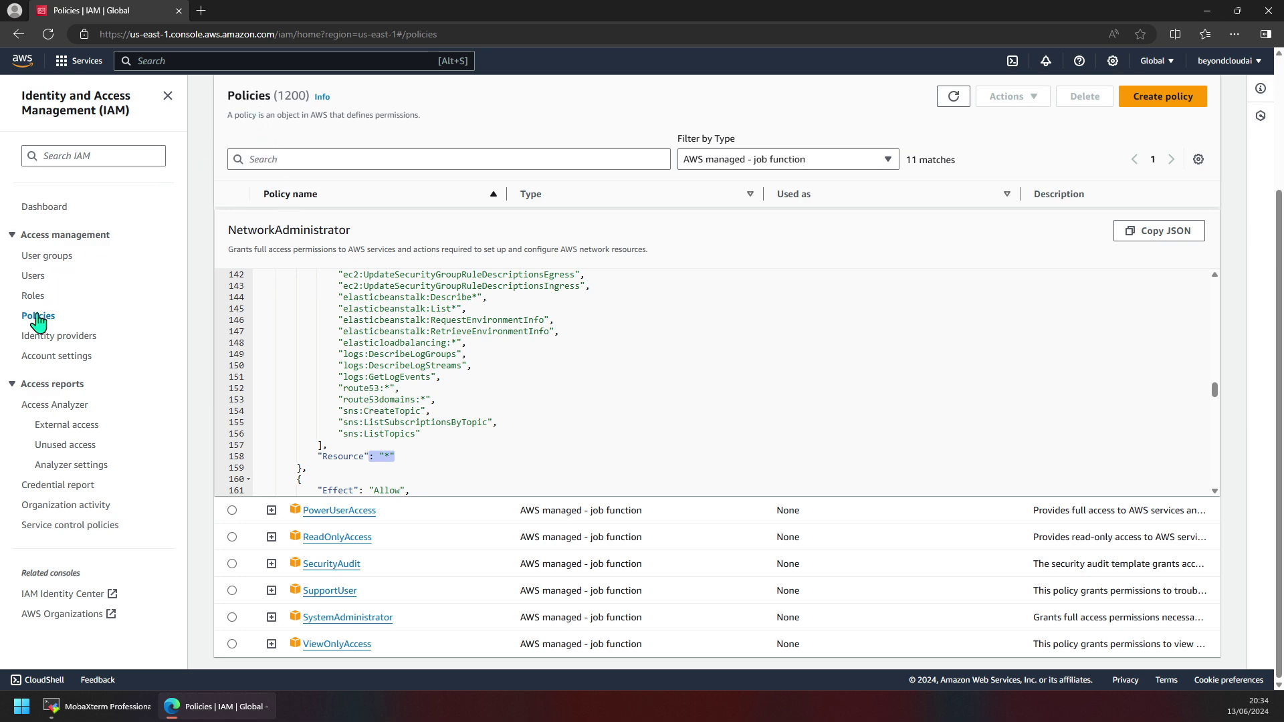
scroll(316, 344, "up", 20)
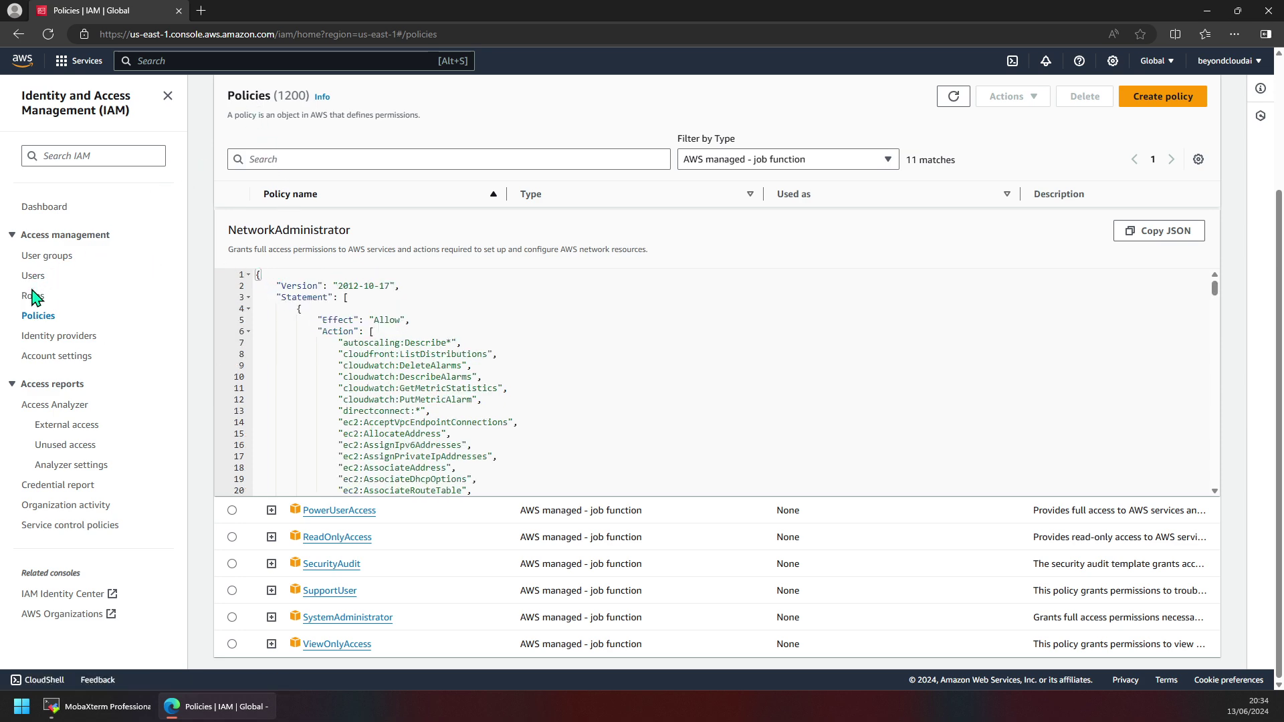
scroll(863, 238, "up", 3)
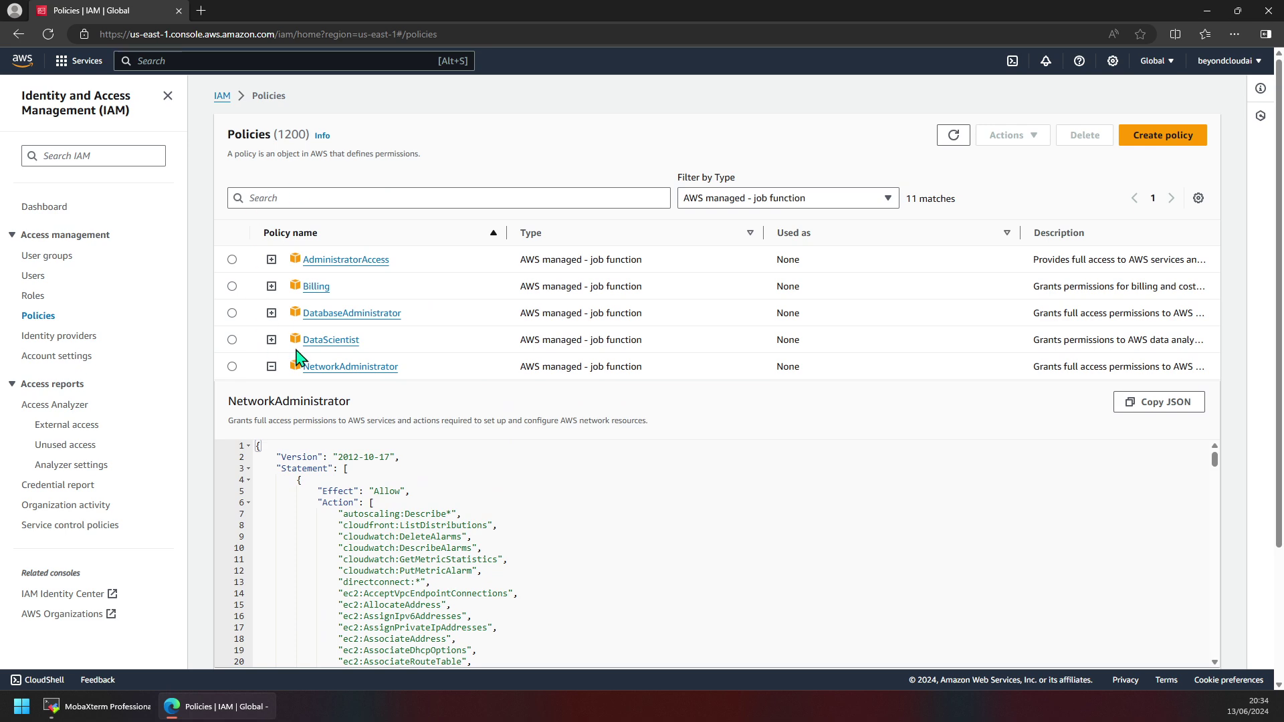
Collapse NetworkAdministrator and expand the SystemAdministrator policy's JSON.
left_click(270, 367)
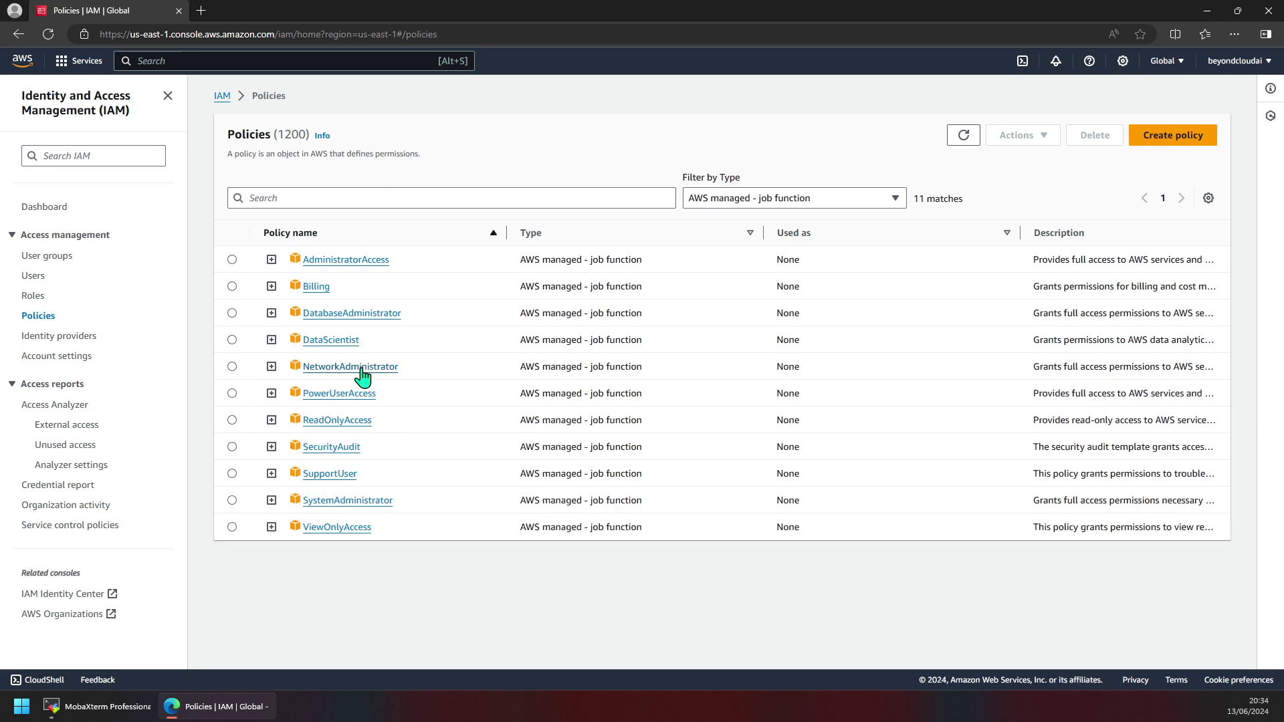
left_click(271, 500)
scroll(378, 491, "down", 1)
scroll(385, 488, "down", 2)
scroll(402, 488, "down", 10)
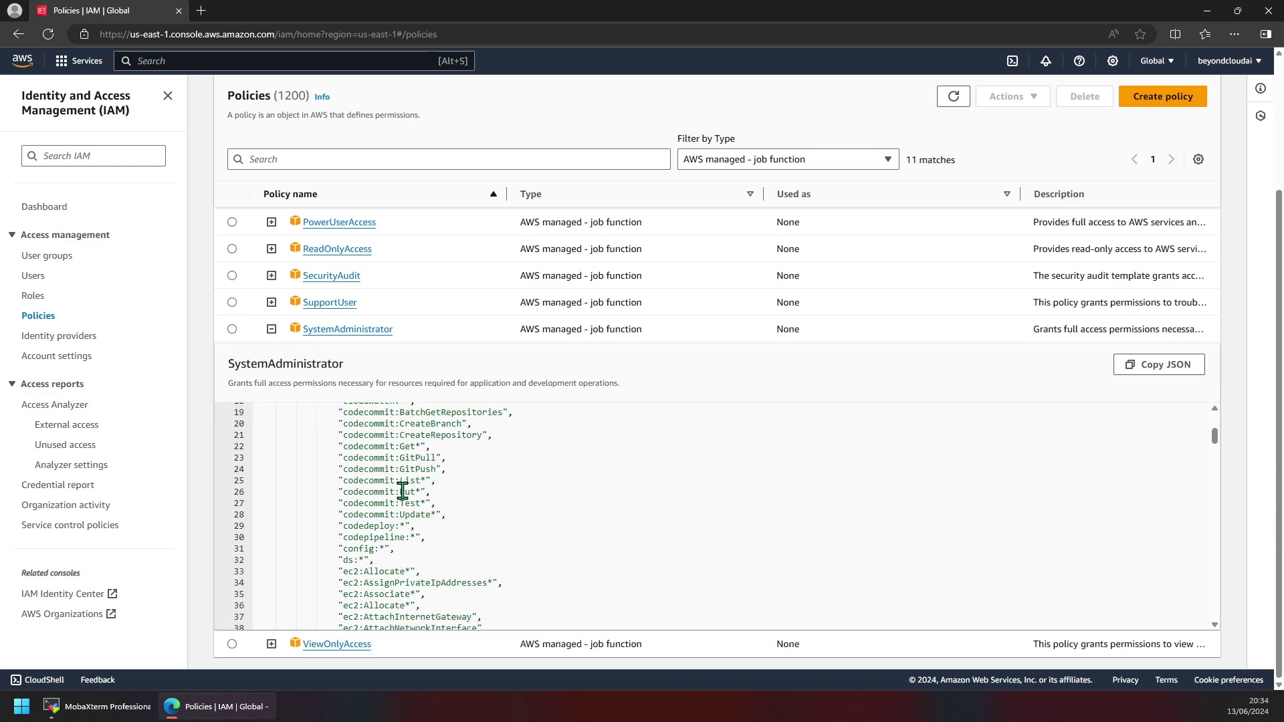
scroll(405, 489, "up", 7)
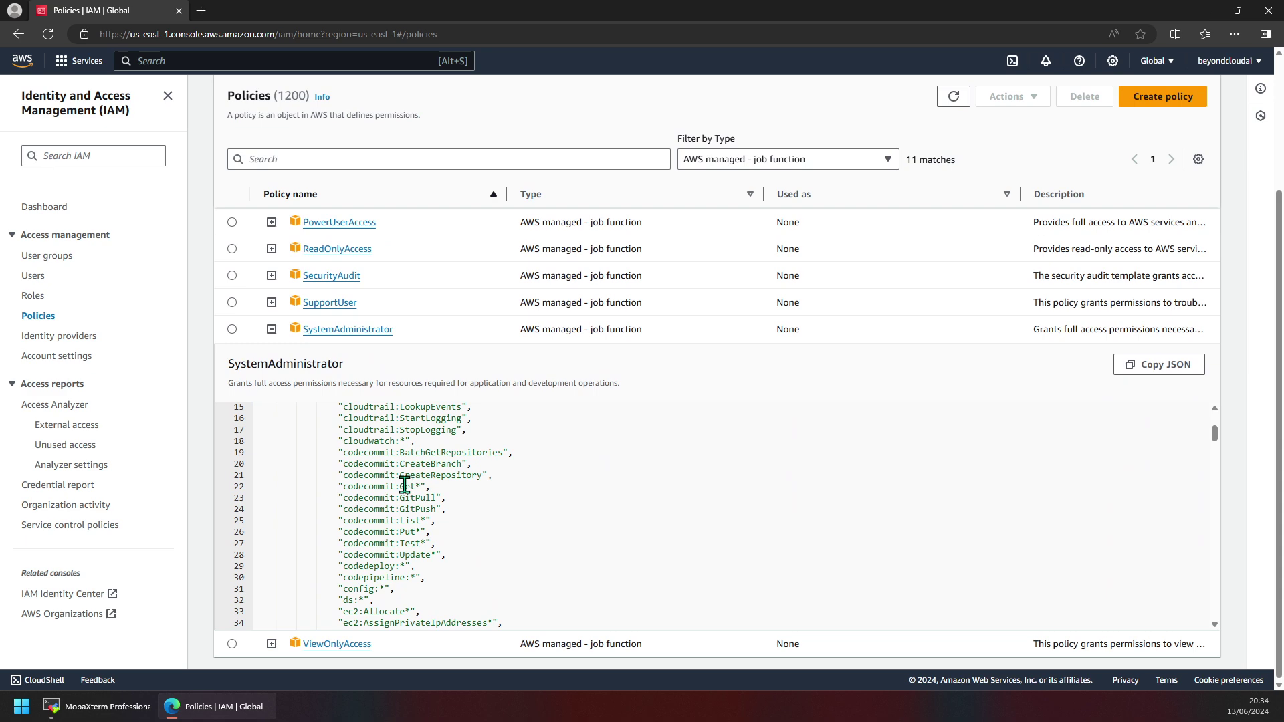
scroll(345, 509, "up", 3)
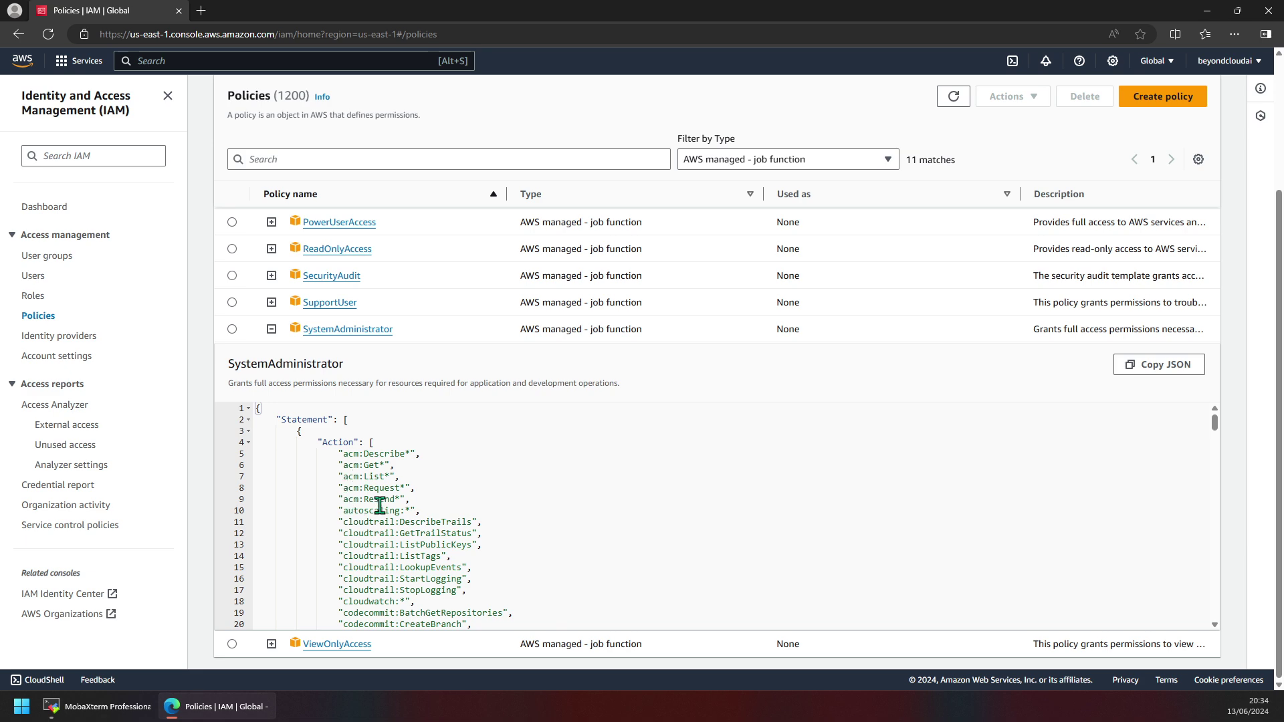
scroll(391, 495, "down", 10)
scroll(396, 494, "down", 17)
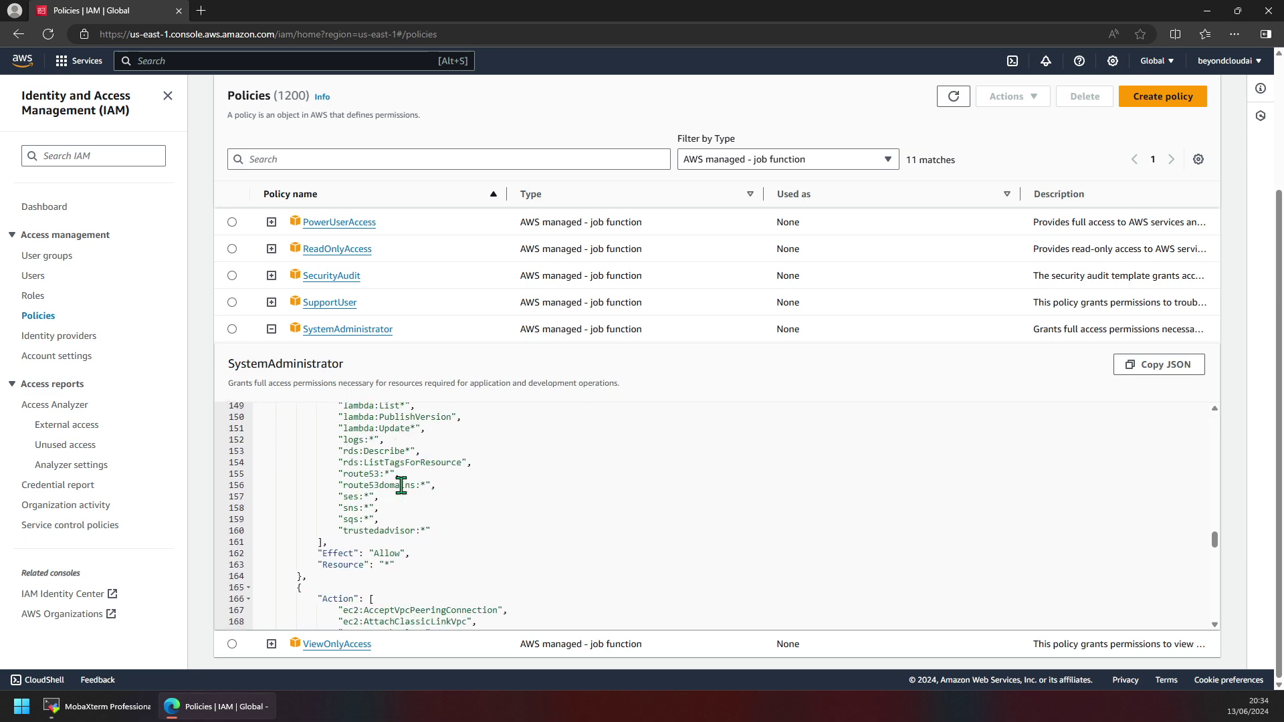
scroll(401, 487, "down", 15)
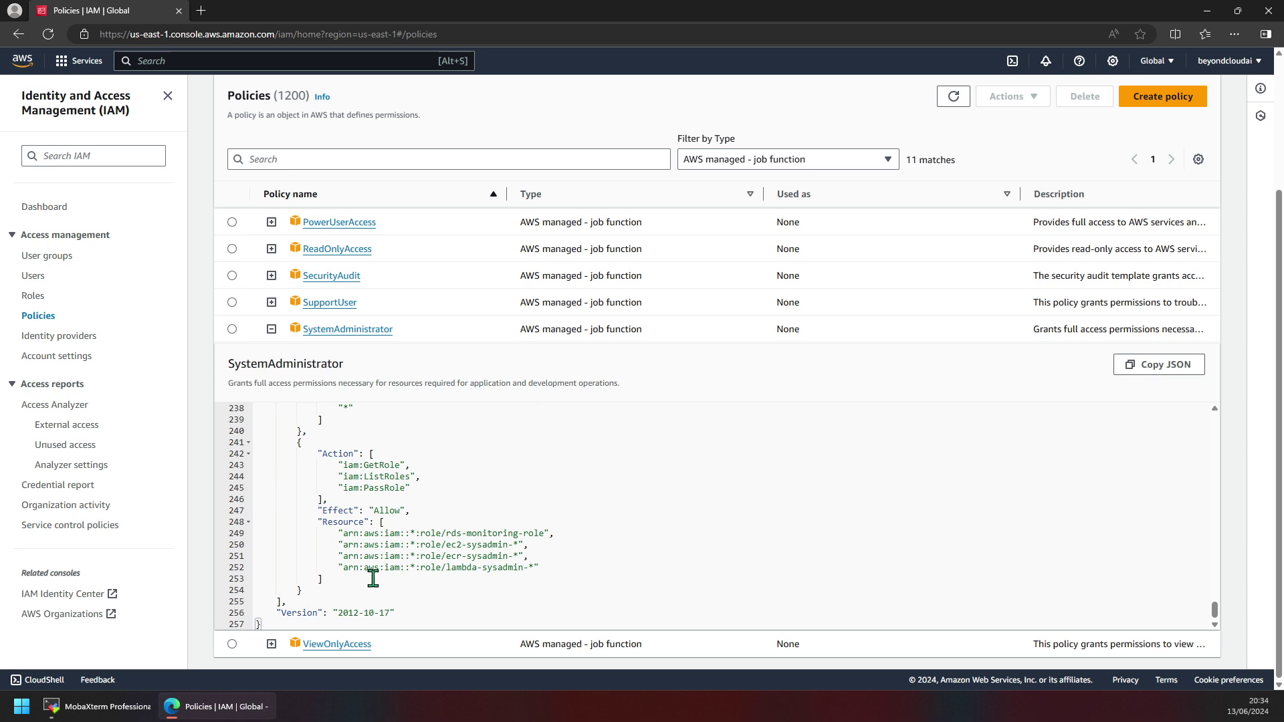
Review SystemAdministrator's service permissions and mark the iam permission lines 120–132.
scroll(416, 562, "up", 1)
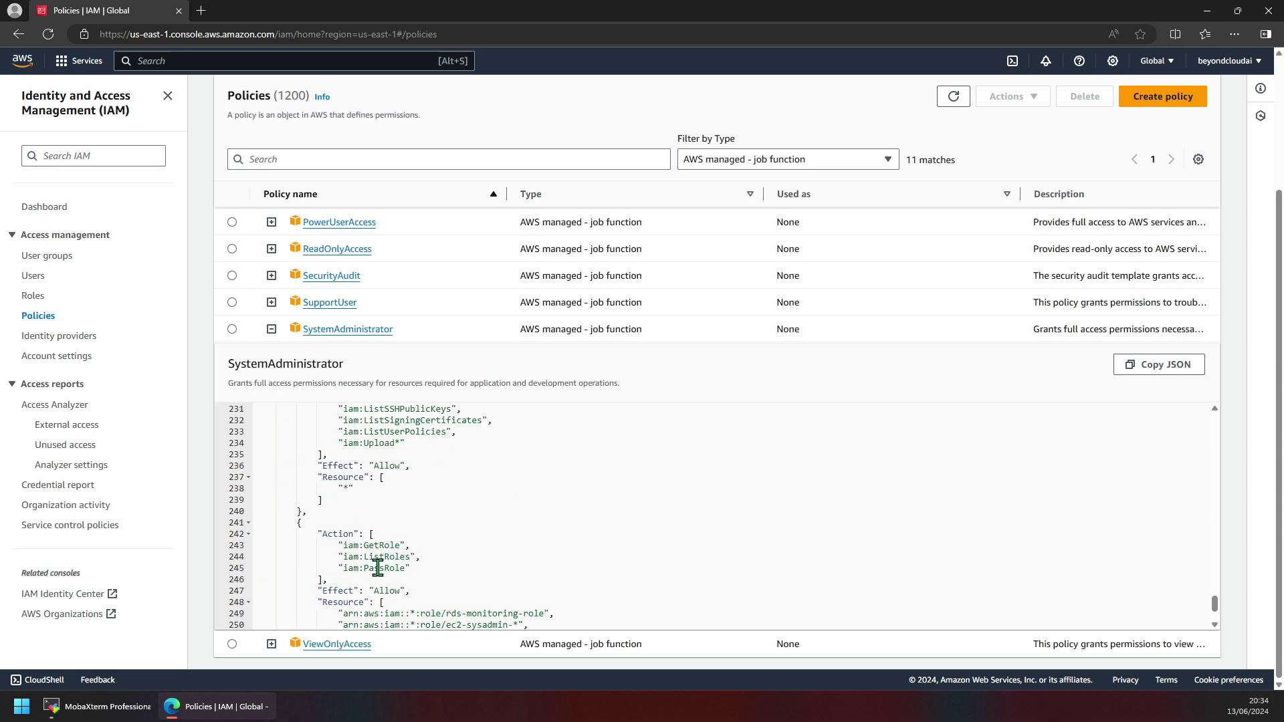
scroll(378, 568, "up", 2)
scroll(378, 566, "up", 1)
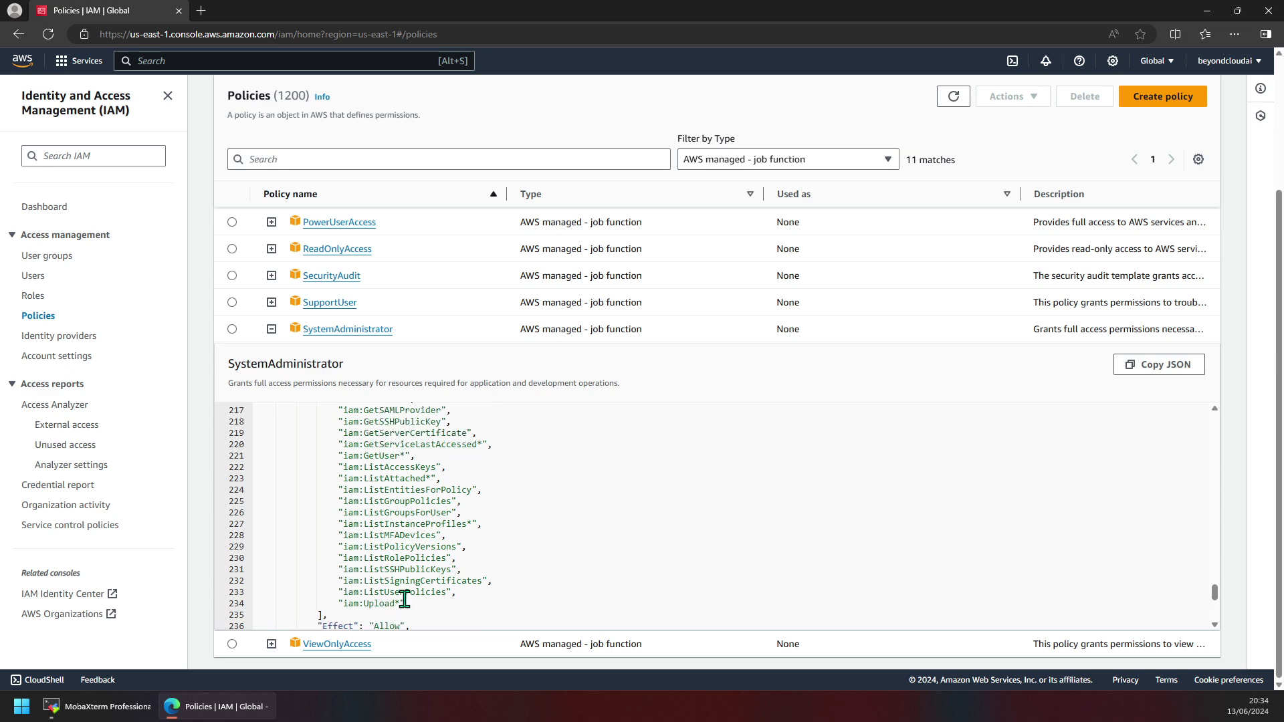
scroll(407, 575, "up", 2)
scroll(408, 572, "up", 1)
scroll(401, 548, "down", 1)
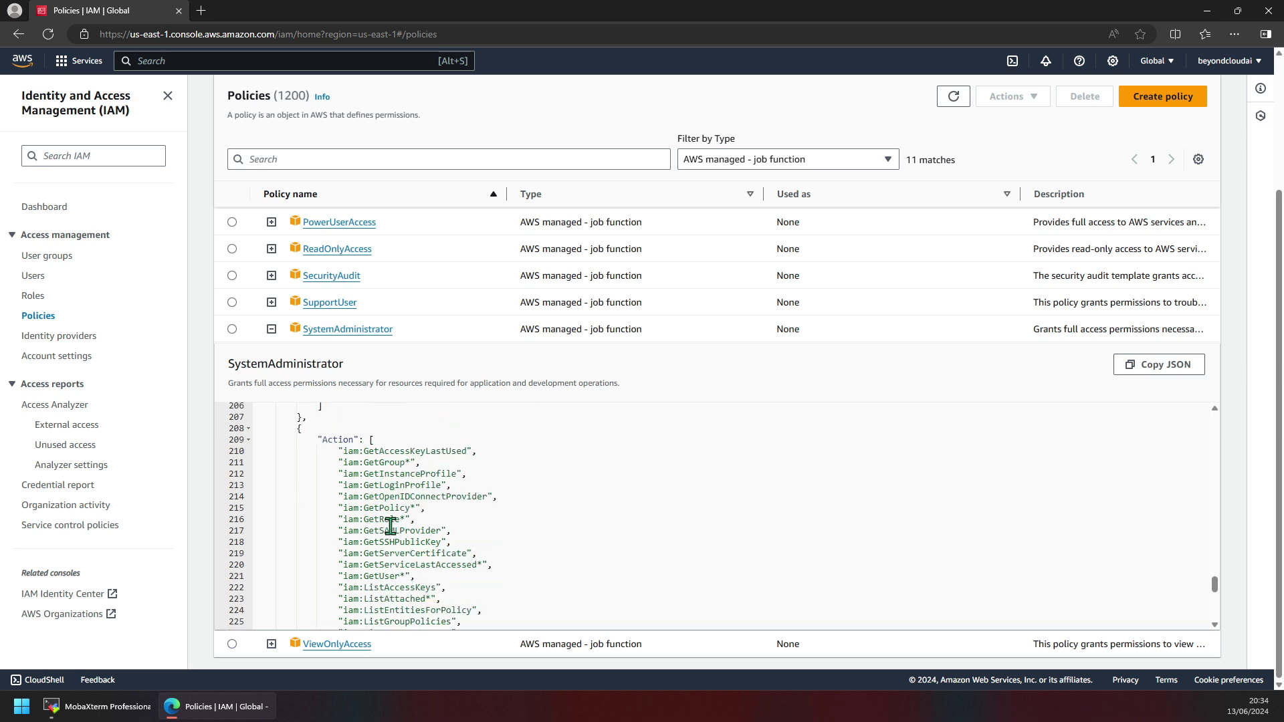
scroll(368, 582, "up", 1)
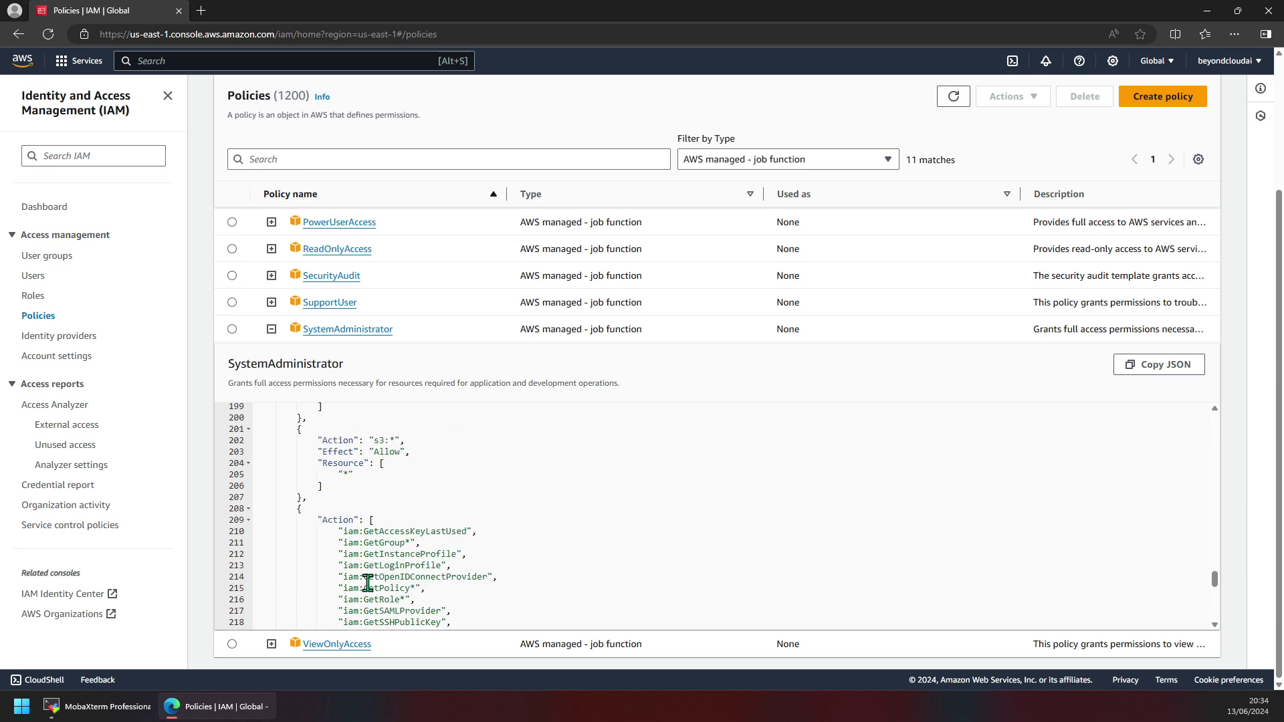
scroll(370, 580, "down", 2)
scroll(374, 512, "up", 2)
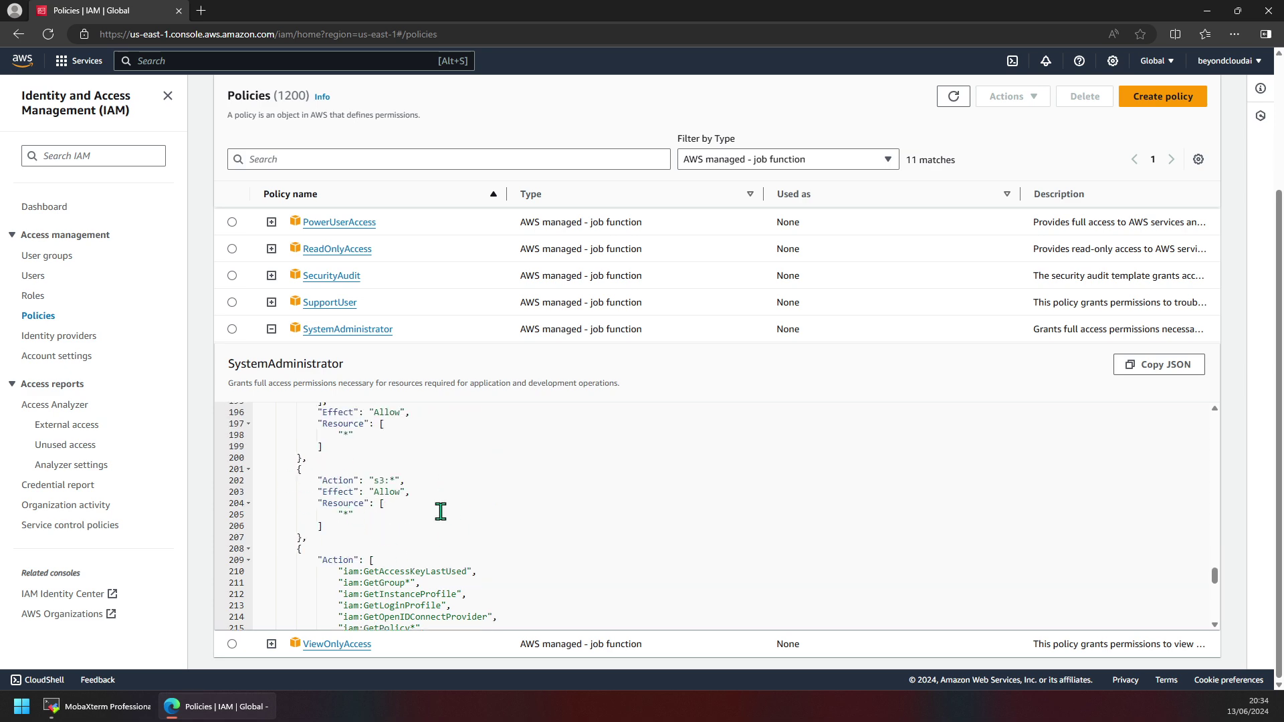
scroll(408, 536, "up", 3)
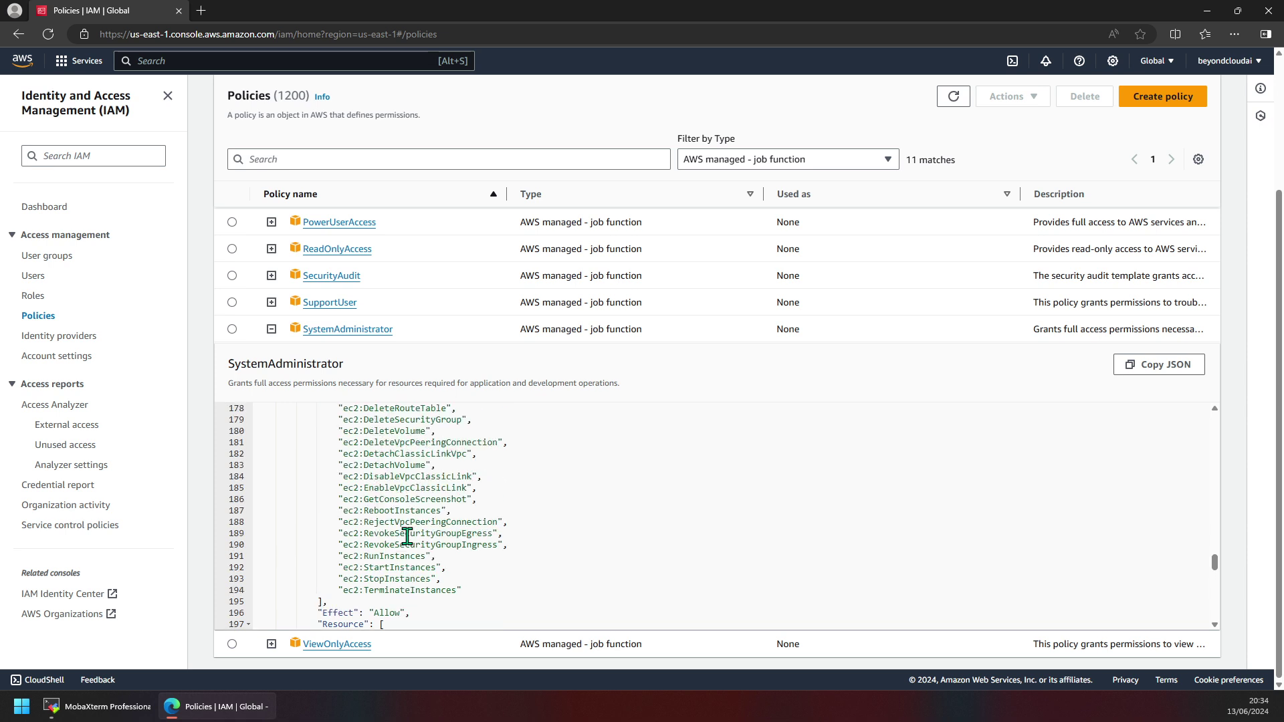
scroll(405, 542, "up", 3)
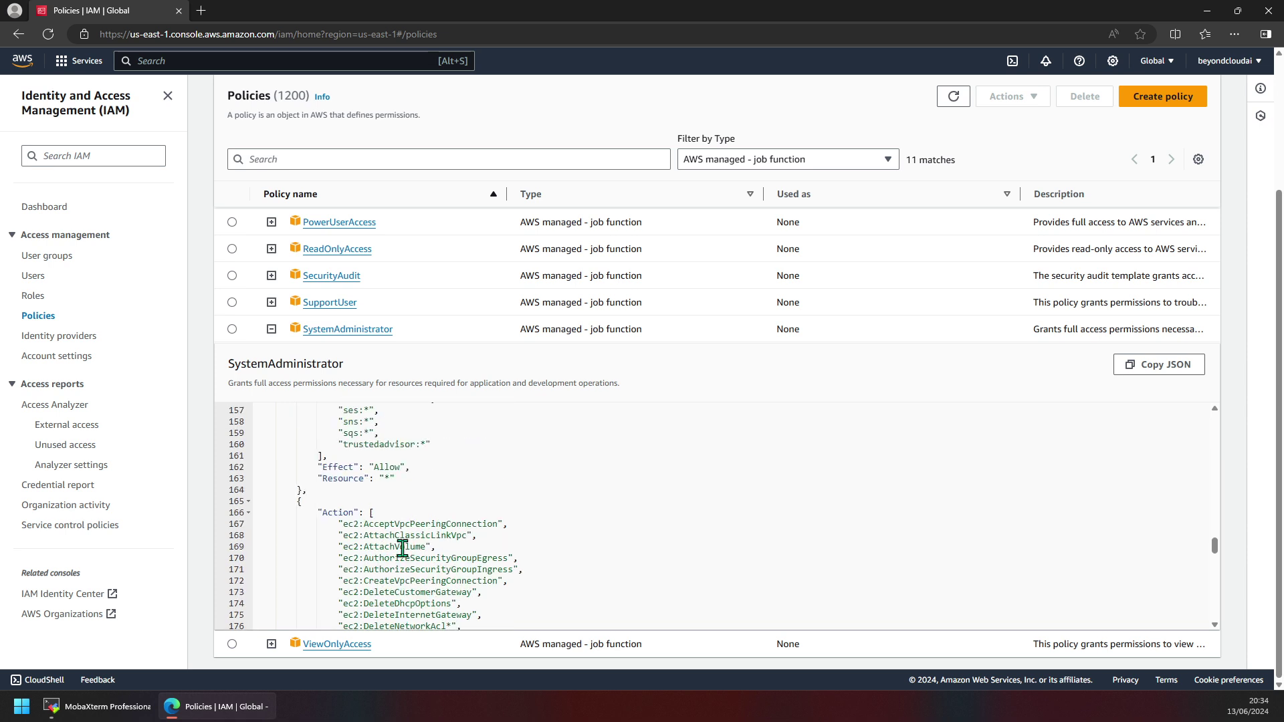
scroll(402, 549, "down", 2)
scroll(403, 571, "up", 6)
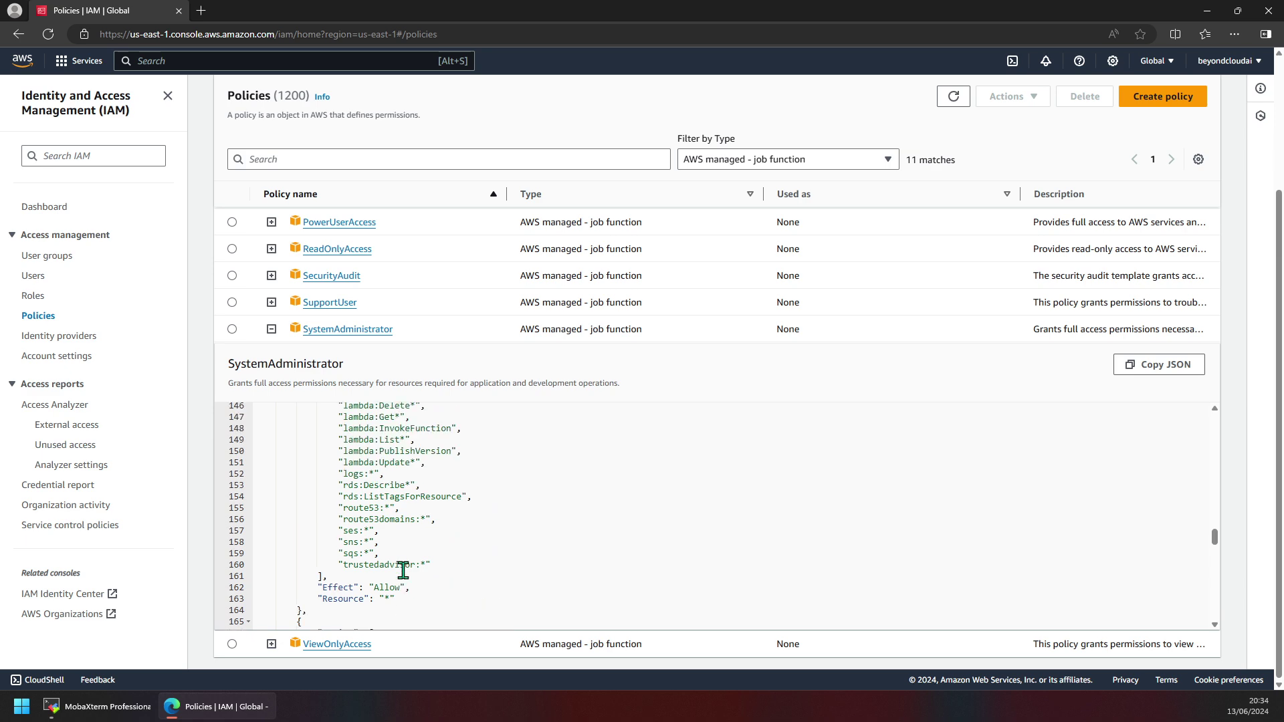
scroll(404, 571, "up", 3)
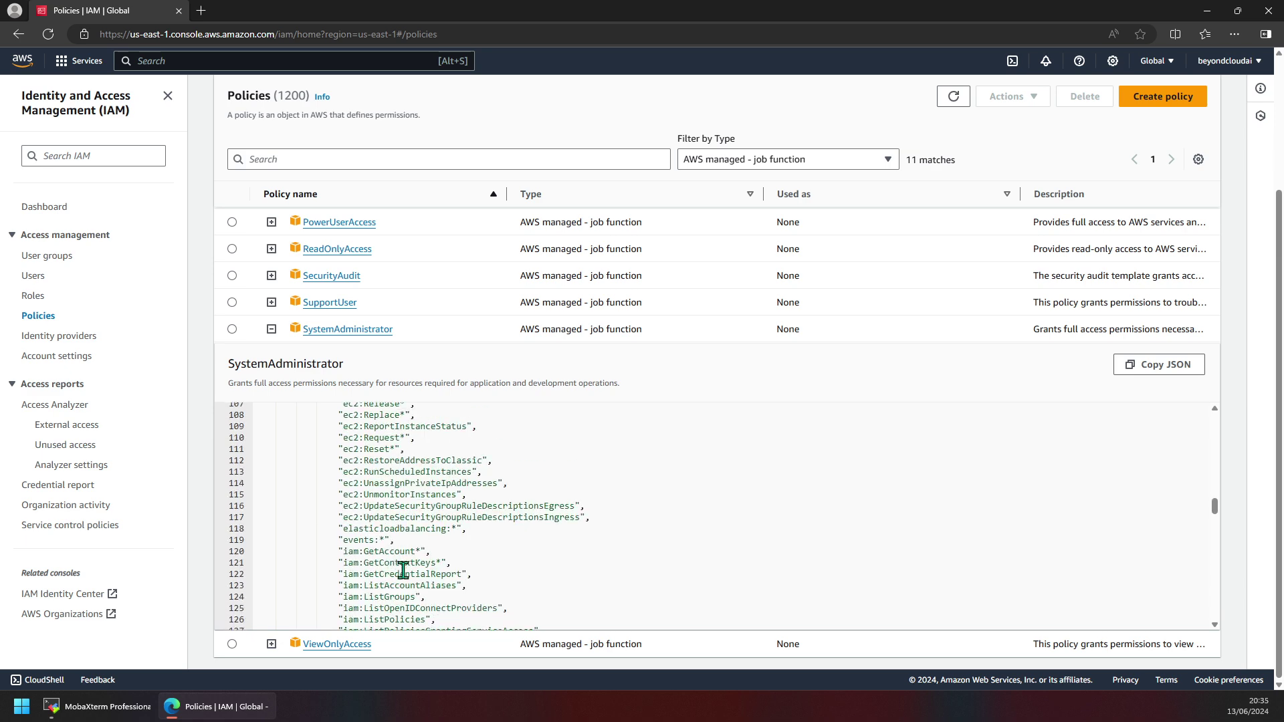
scroll(399, 579, "down", 1)
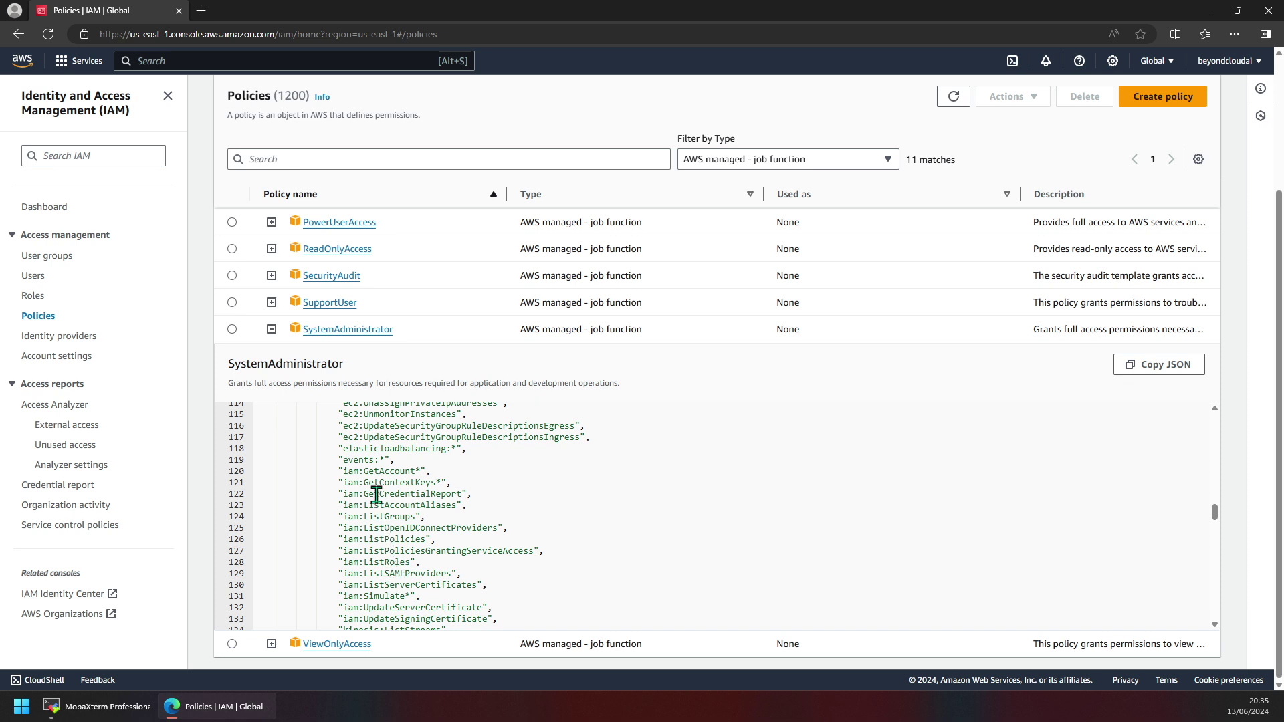
left_click_drag(347, 466, 497, 621)
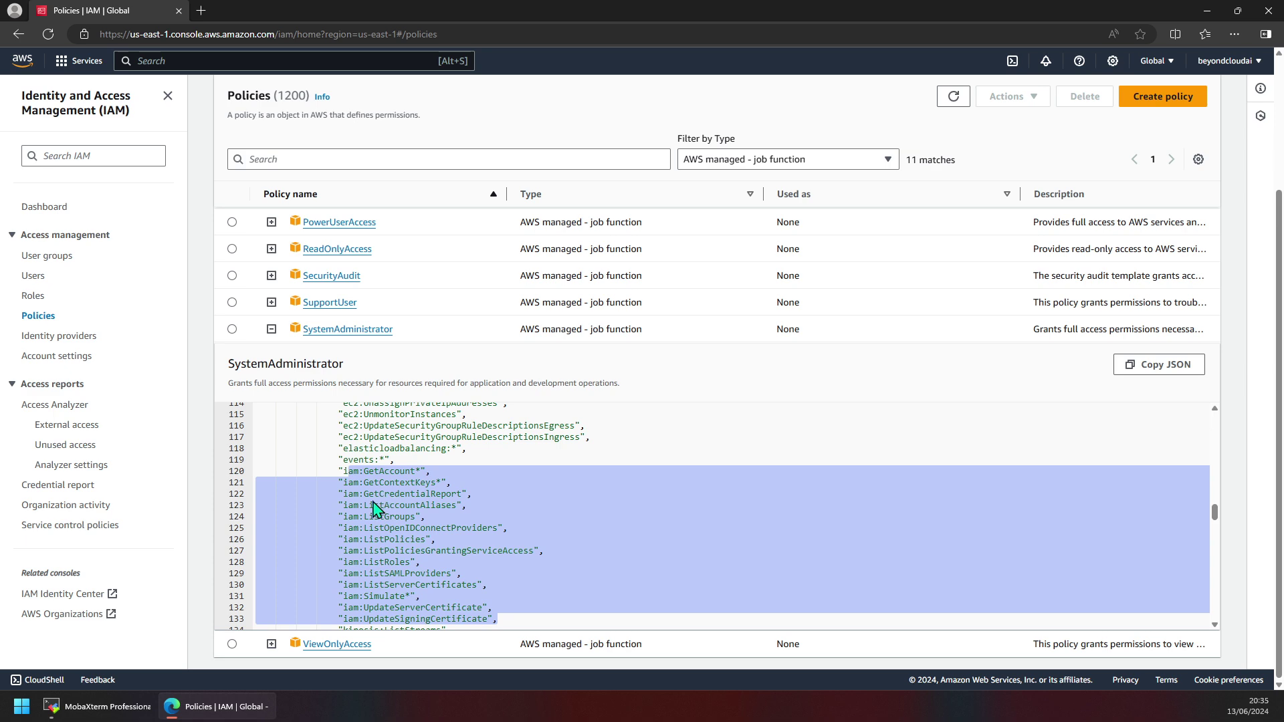
scroll(410, 540, "up", 20)
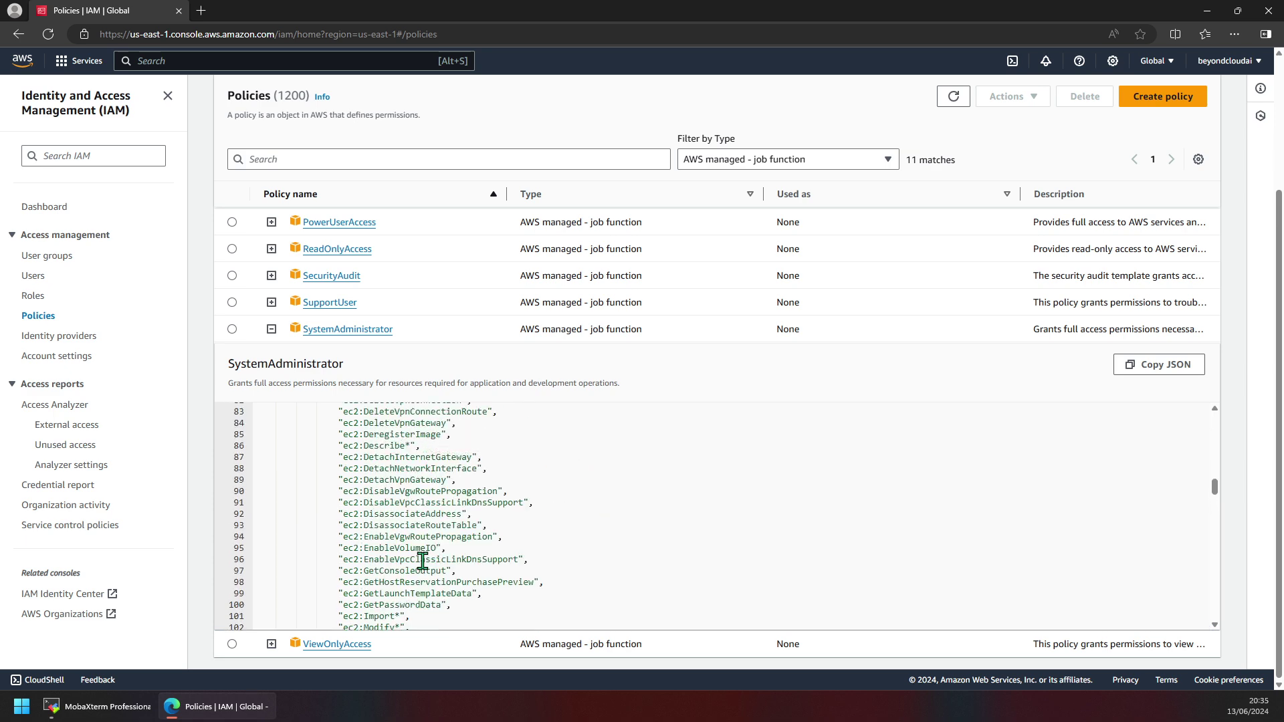
scroll(423, 562, "up", 5)
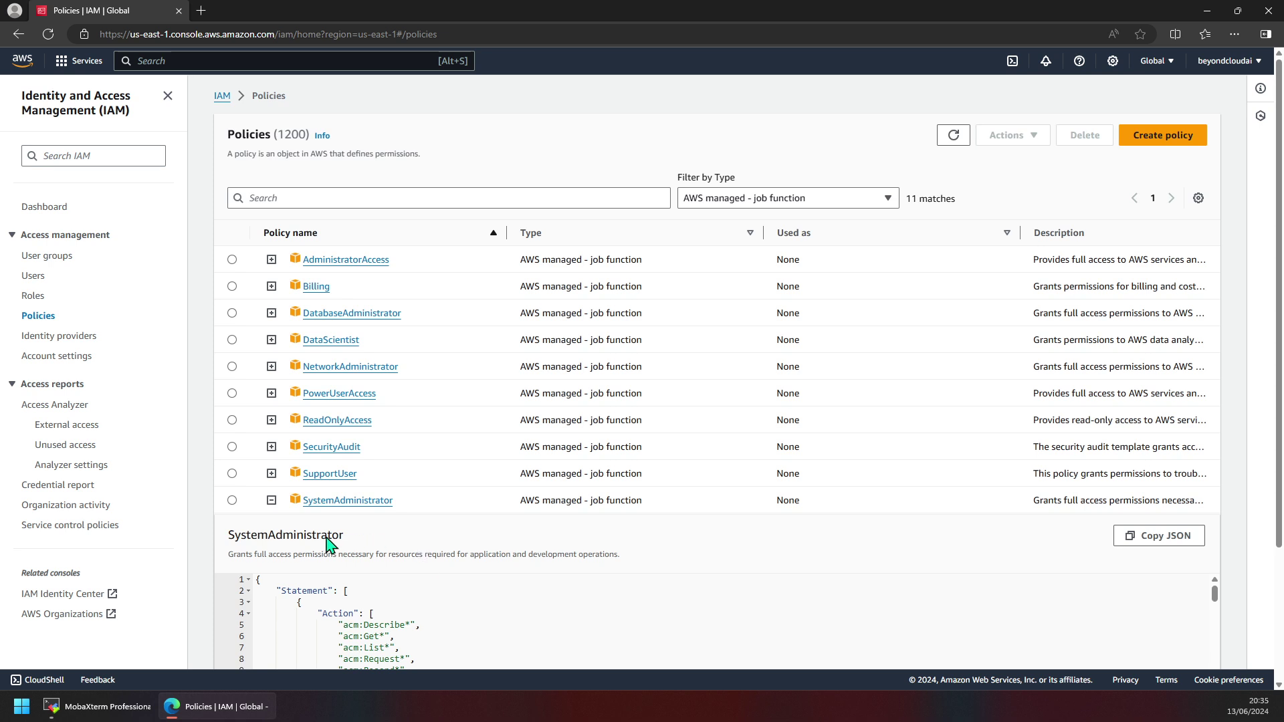
Swap to AdministratorAccess, highlight its allow-everything lines 5–7, then collapse it.
left_click(270, 501)
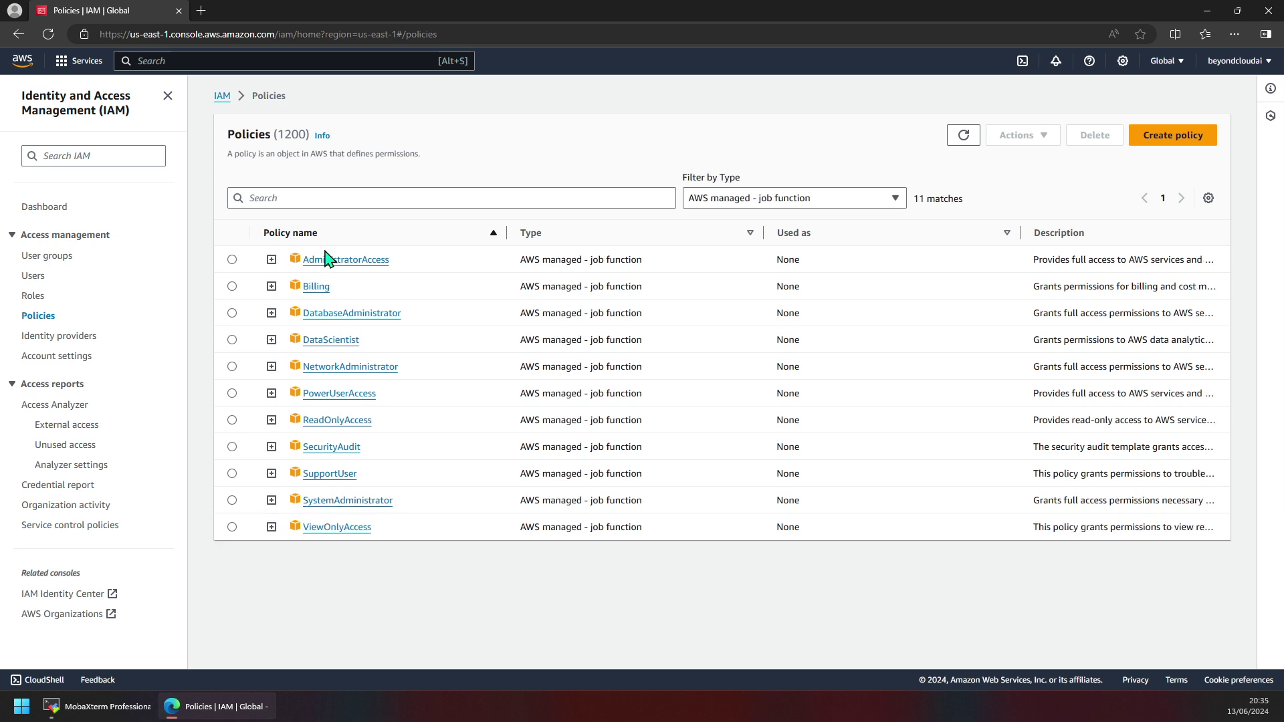
left_click(271, 260)
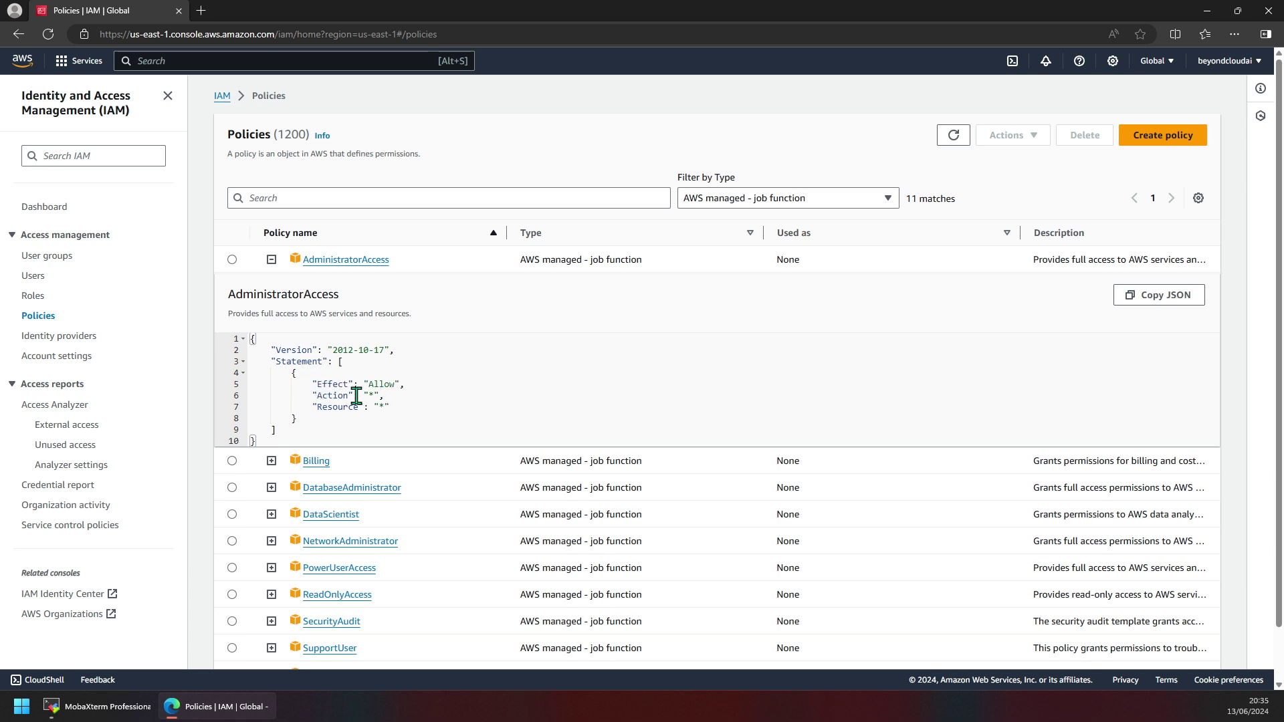
left_click_drag(370, 406, 252, 386)
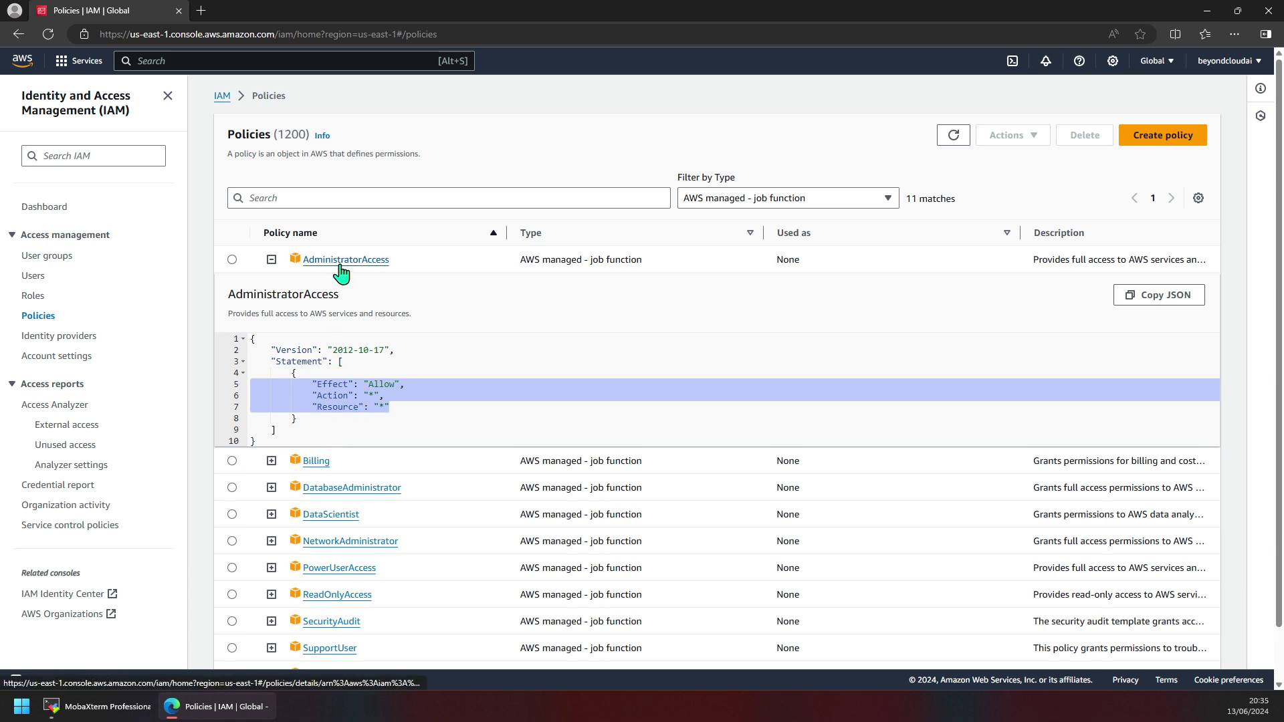
left_click(387, 407)
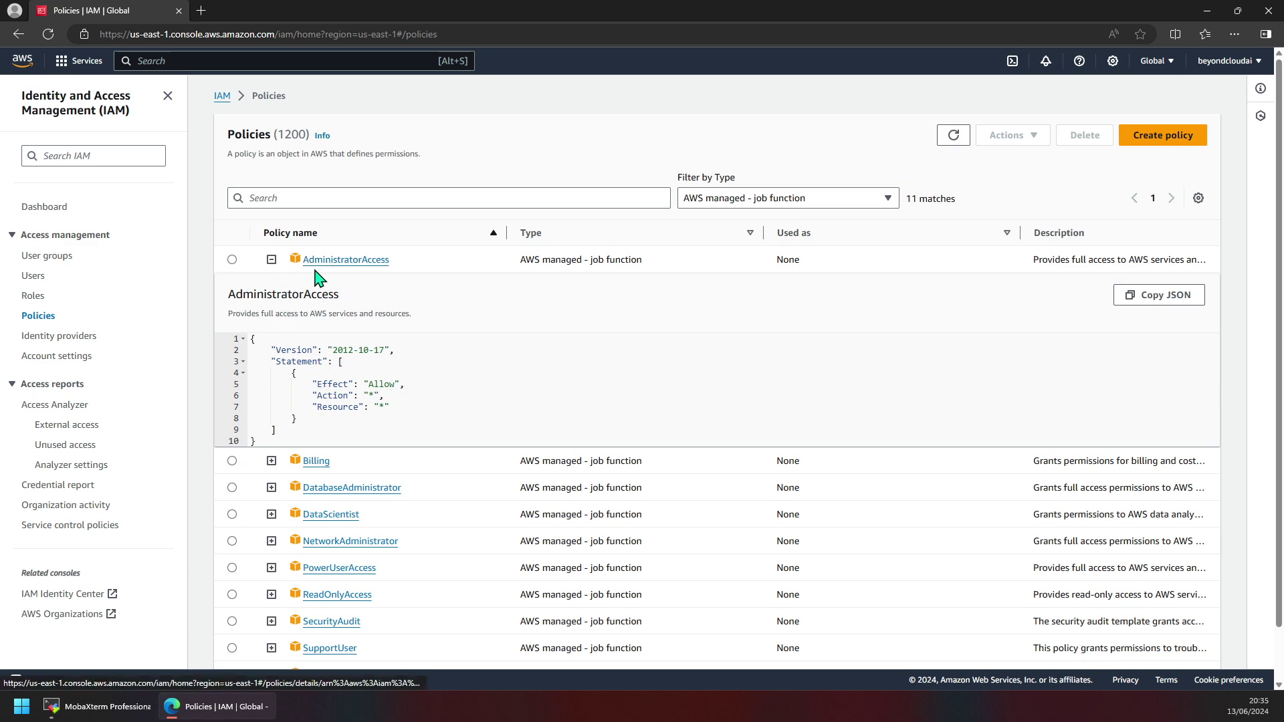
left_click(271, 261)
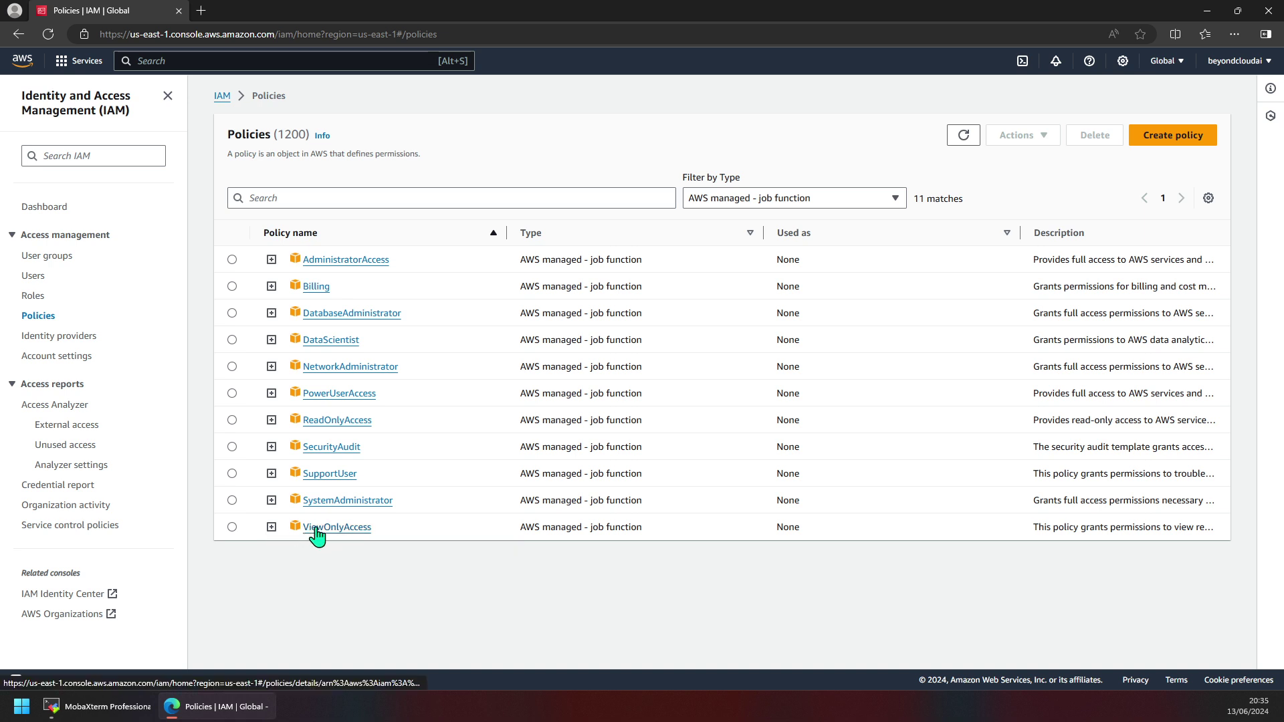
left_click(271, 528)
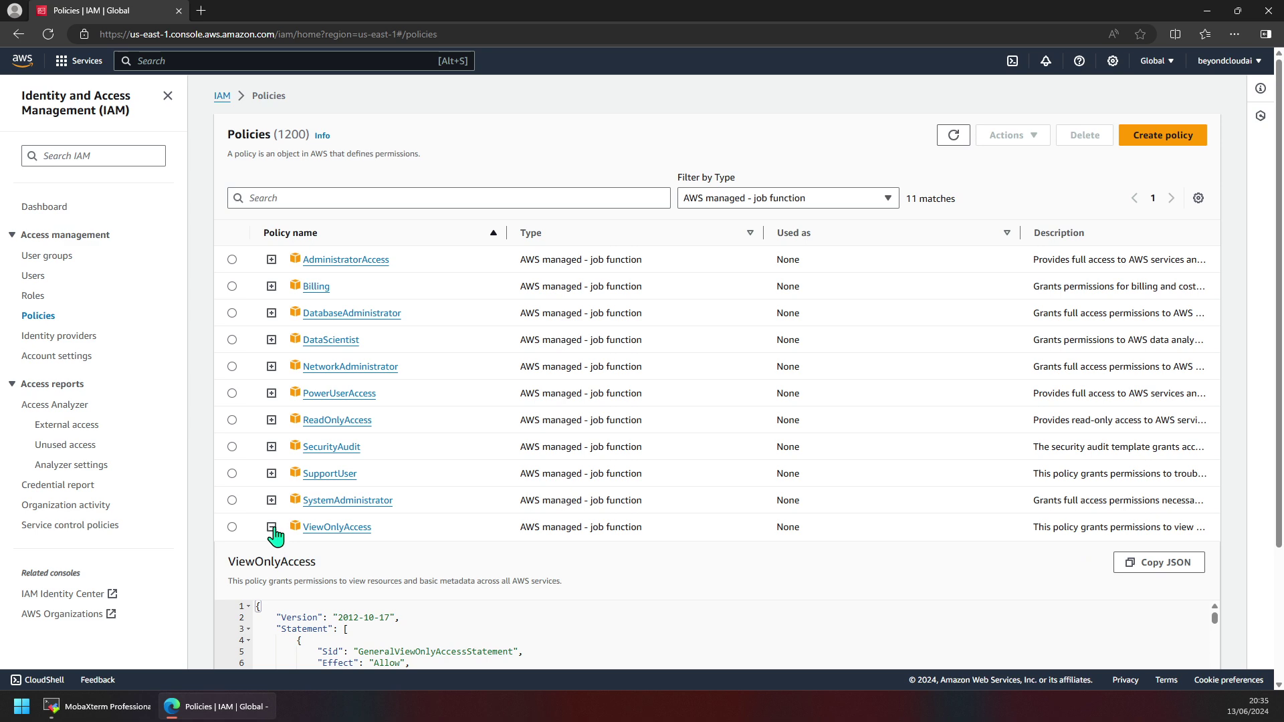
left_click(271, 528)
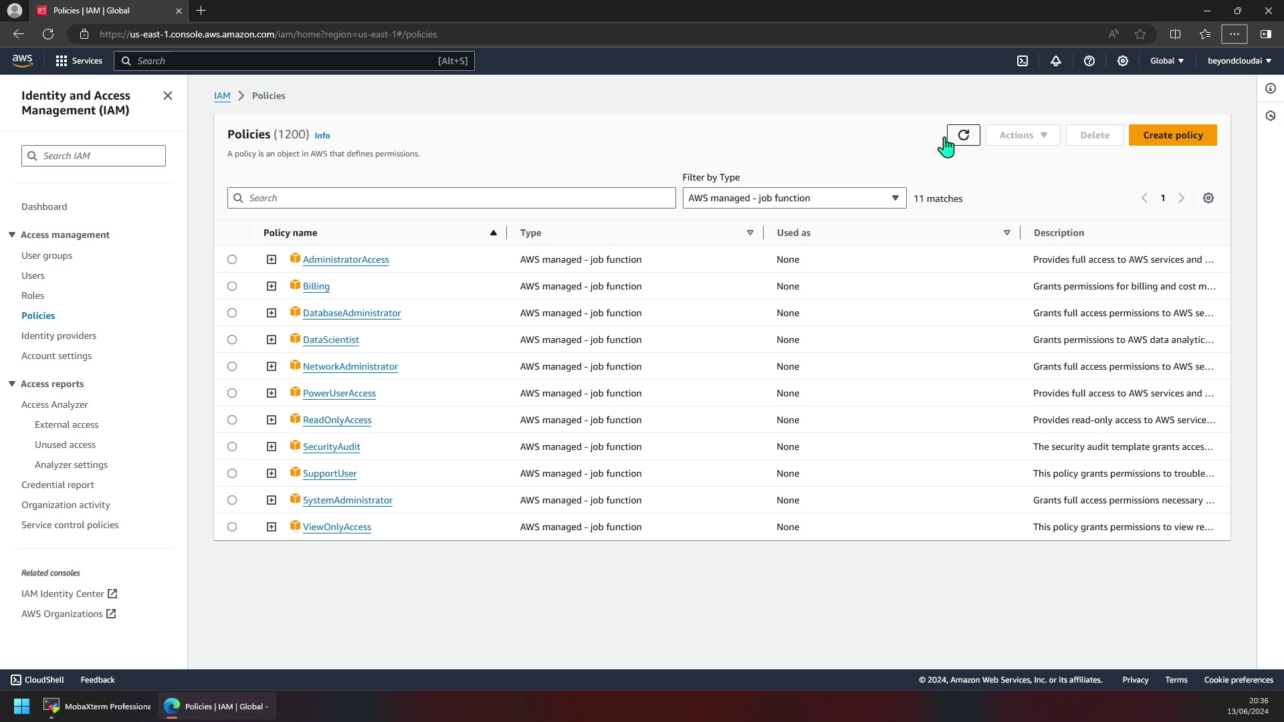
Begin a new user test_user with Management Console access as an IAM user.
left_click(35, 276)
left_click(1167, 150)
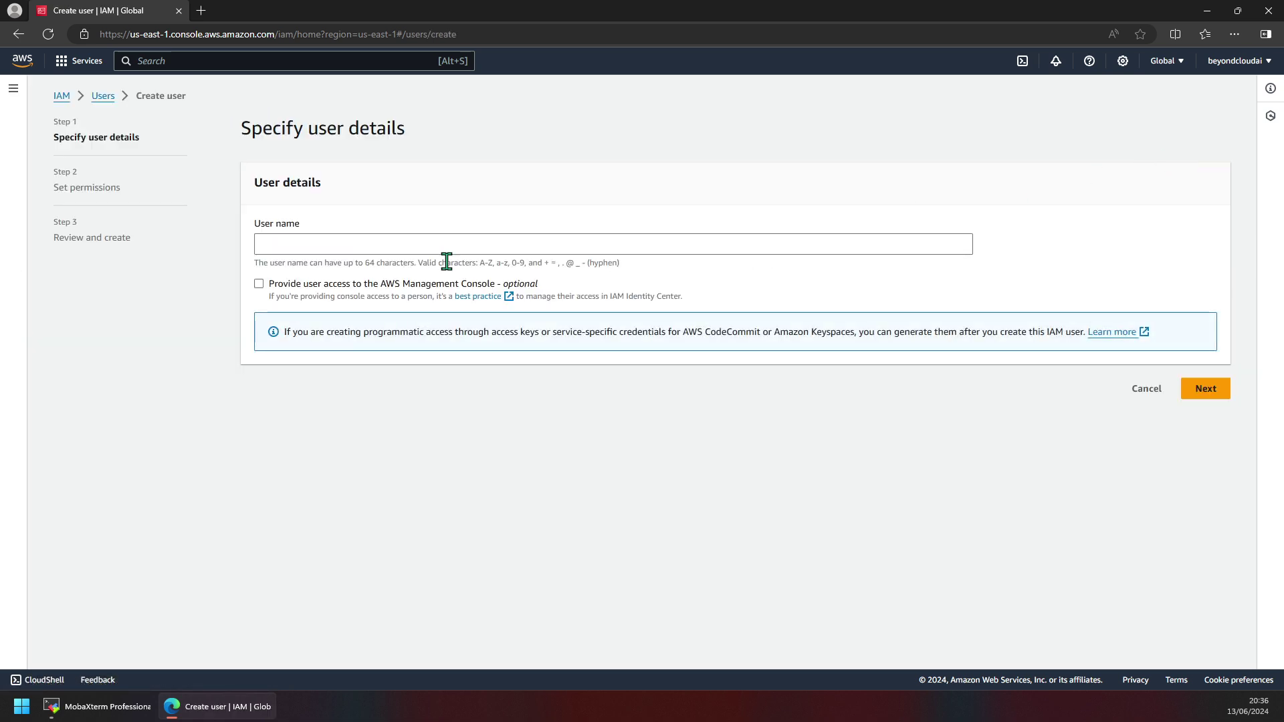
left_click(326, 239)
type("test_user")
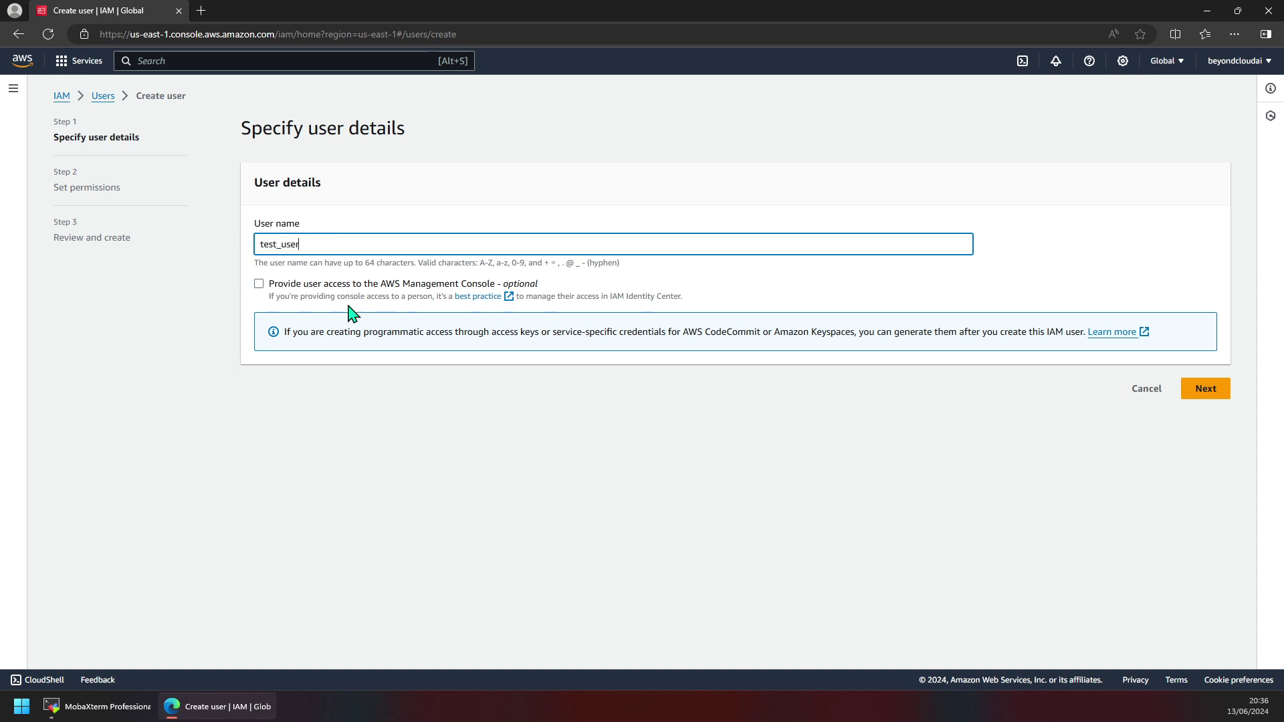
left_click(401, 286)
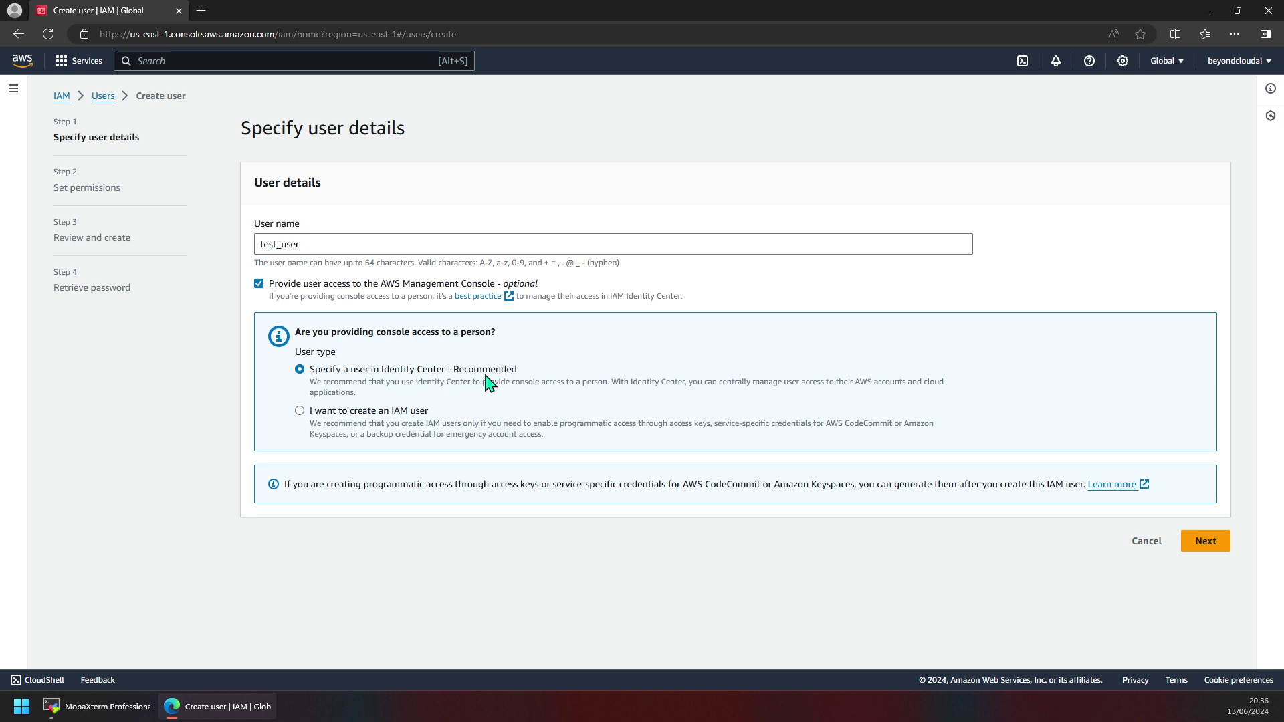
left_click(397, 413)
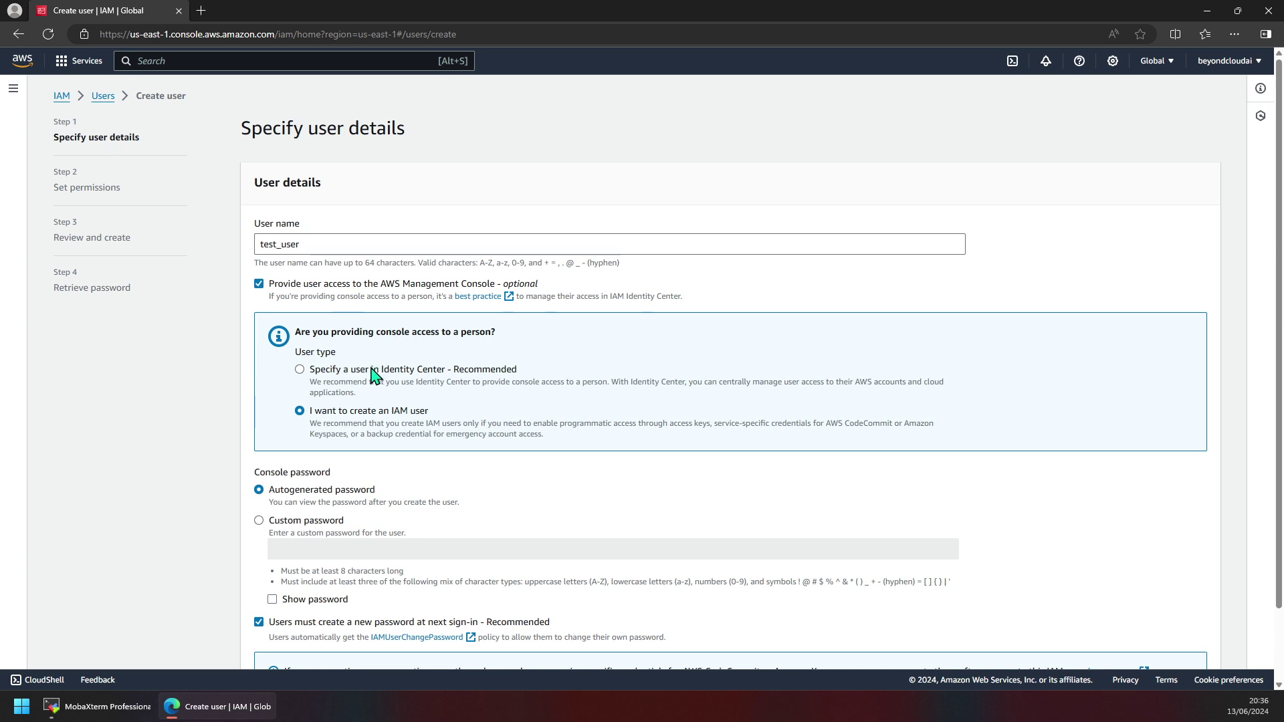
left_click(374, 376)
left_click(376, 415)
scroll(352, 473, "down", 2)
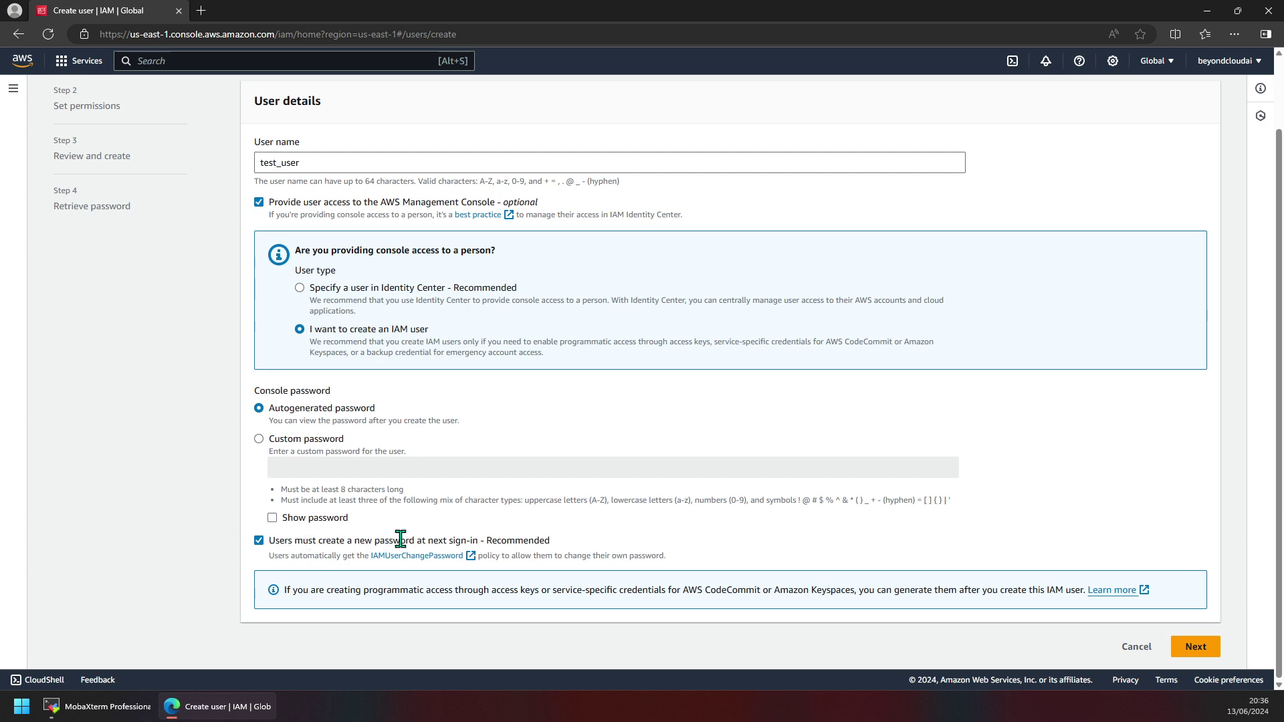
Choose a custom console password and untick the forced new password at next sign-in.
left_click(287, 443)
left_click(316, 475)
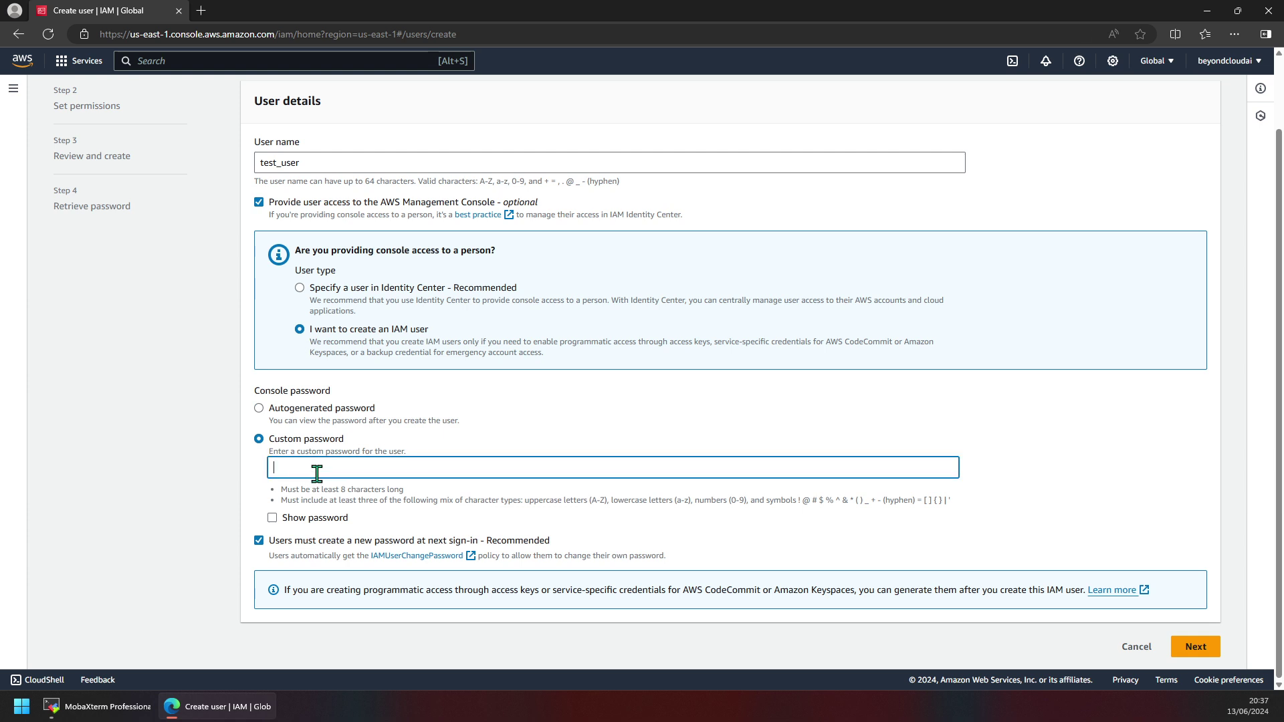
type("•••")
key("alt+BackSpace")
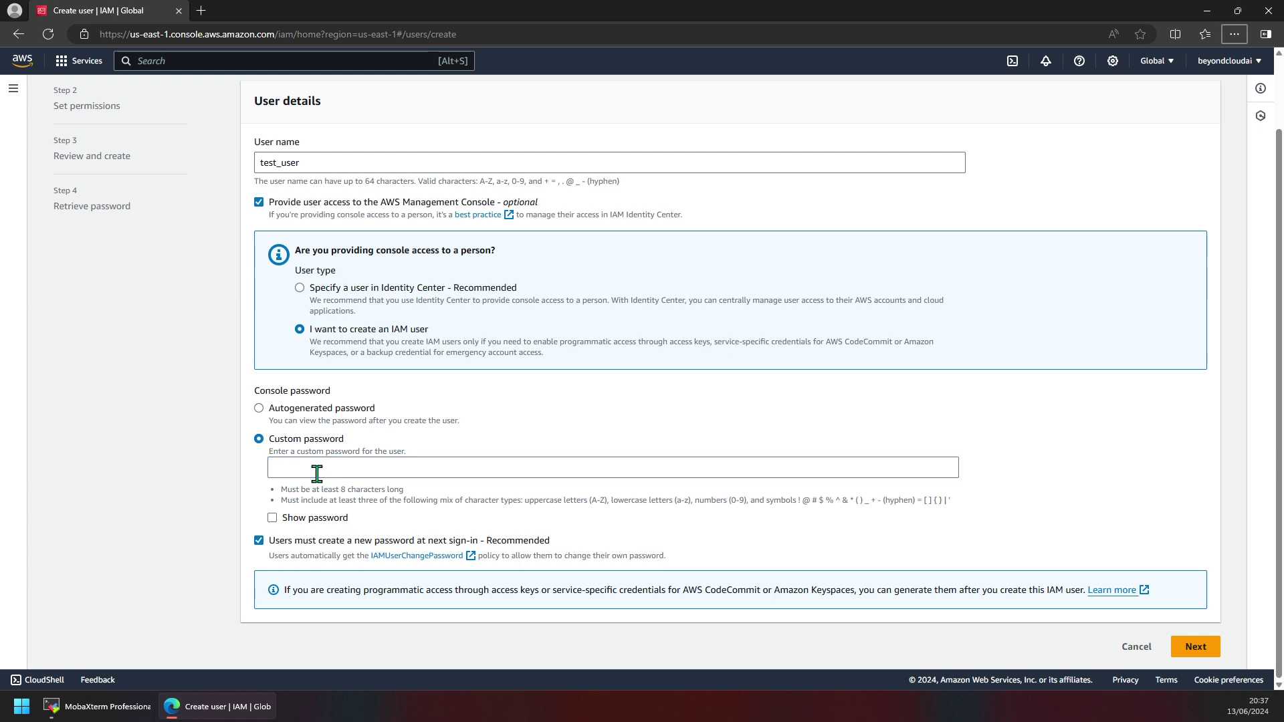
left_click(319, 469)
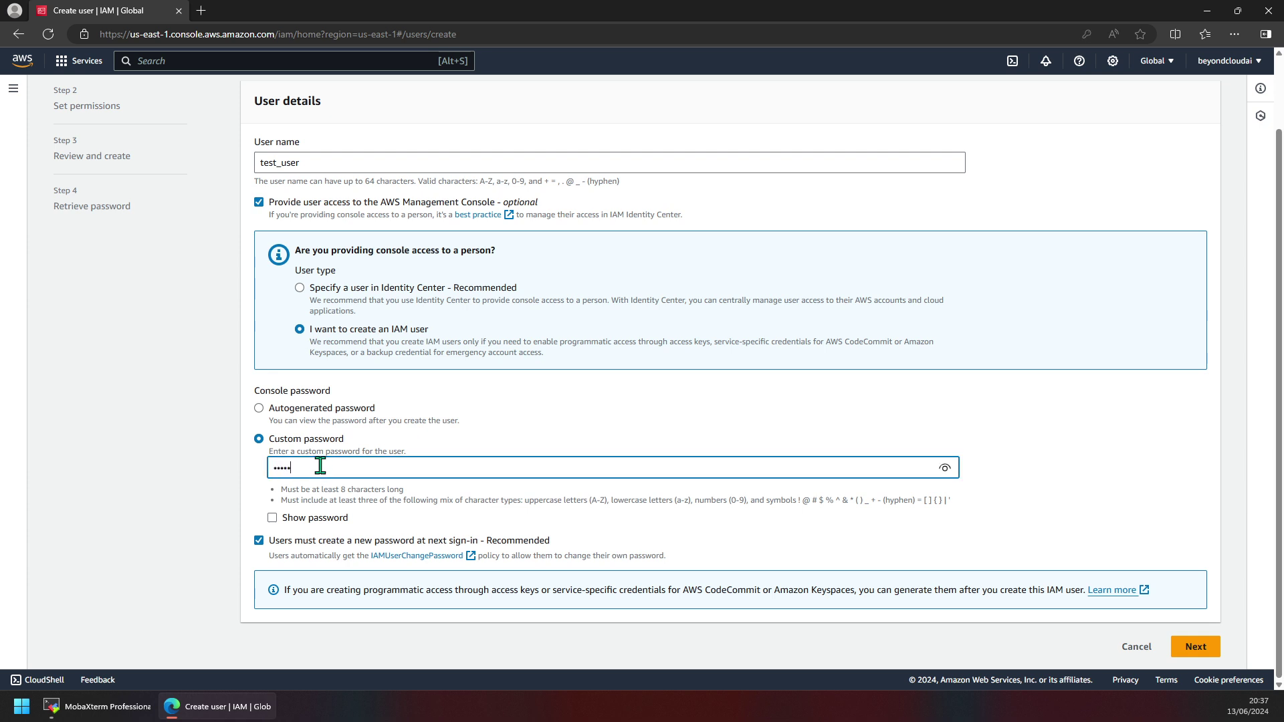
left_click(537, 540)
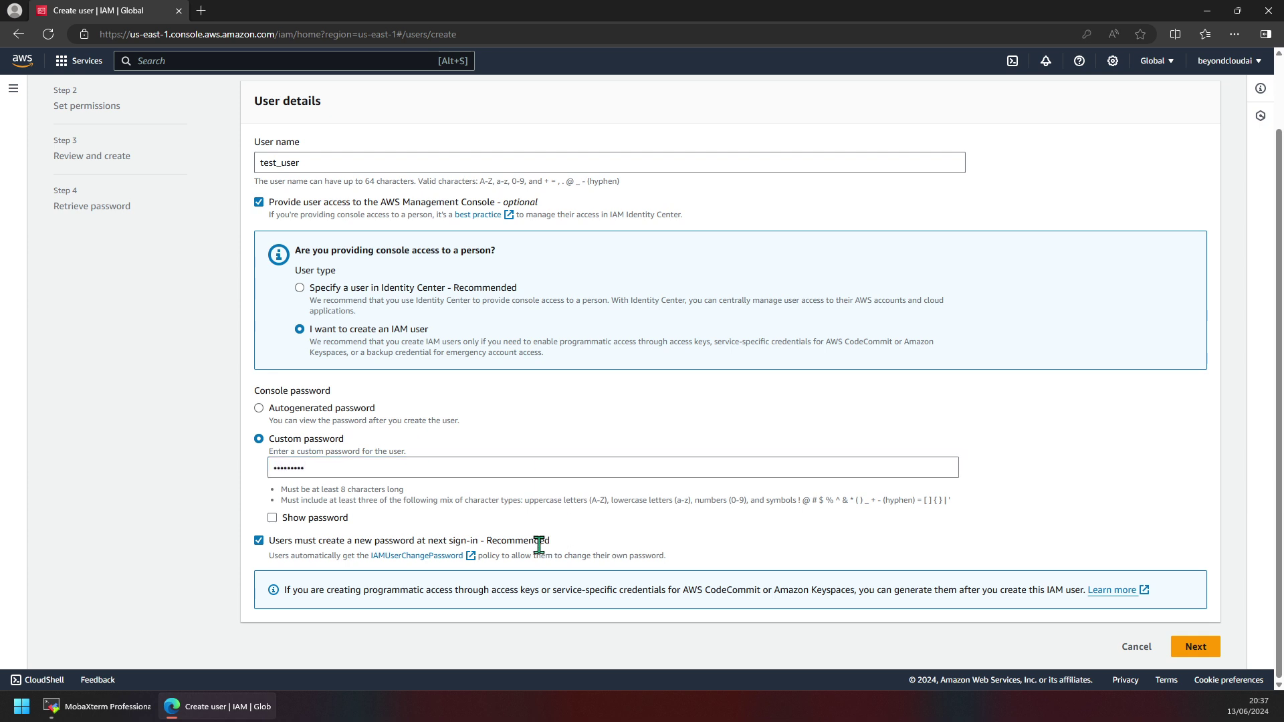
left_click(1196, 647)
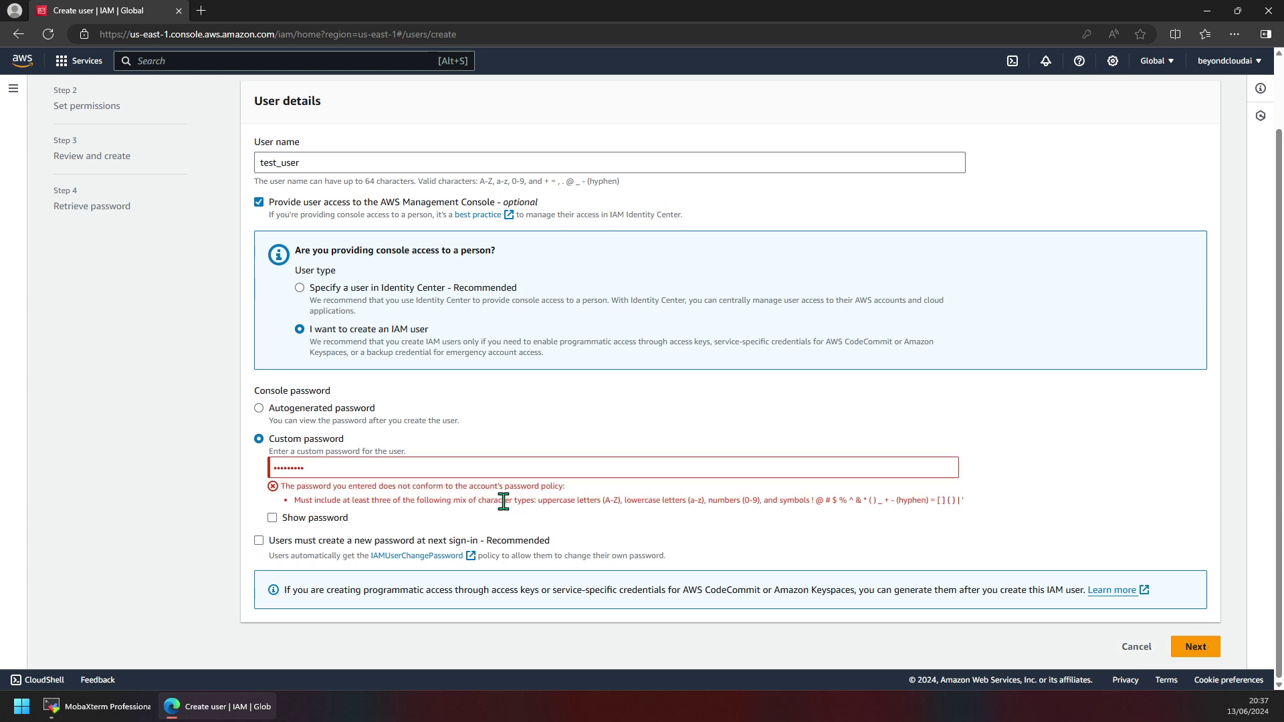
Replace the rejected password with a compliant 8-character one, reveal it, and continue to permissions.
double_click(417, 461)
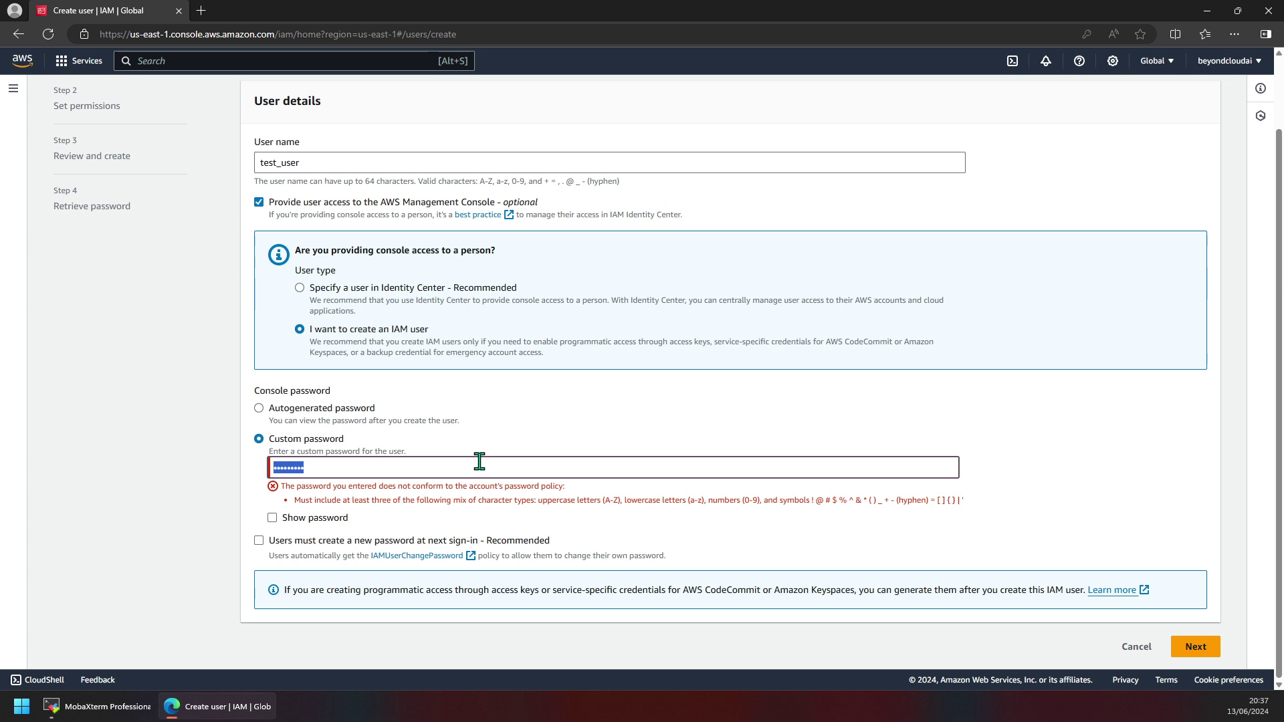
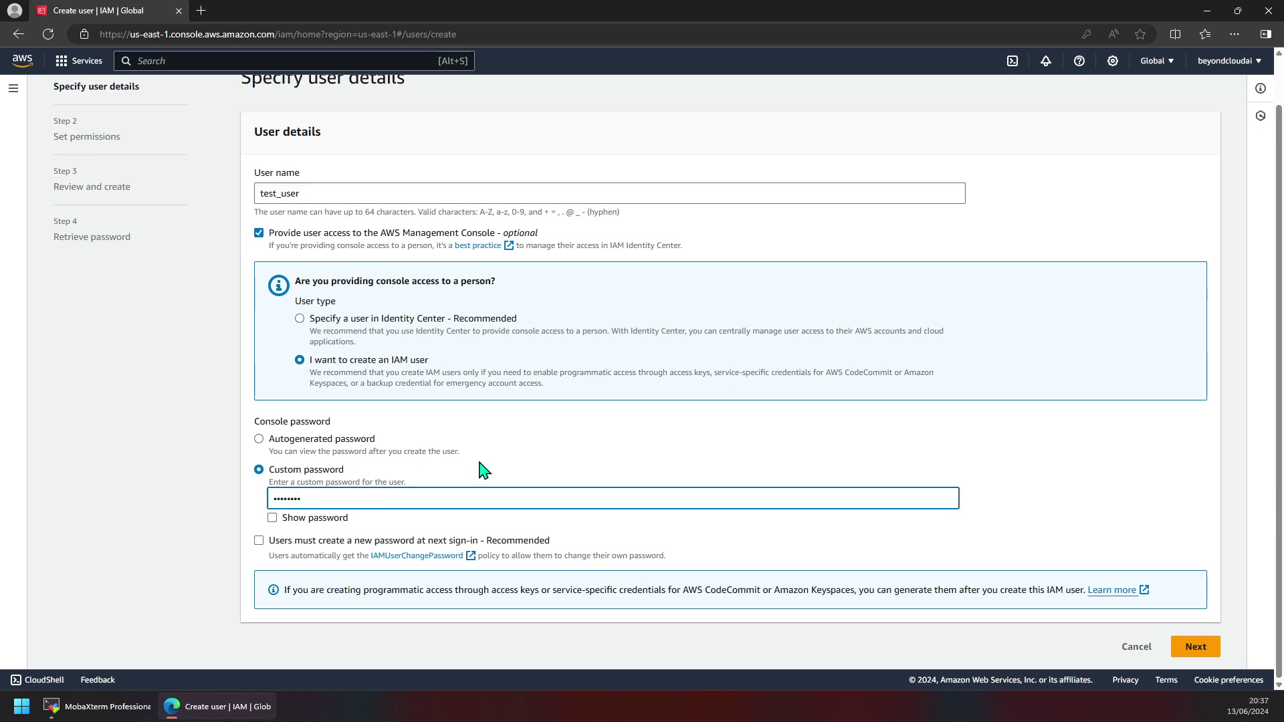
left_click(334, 519)
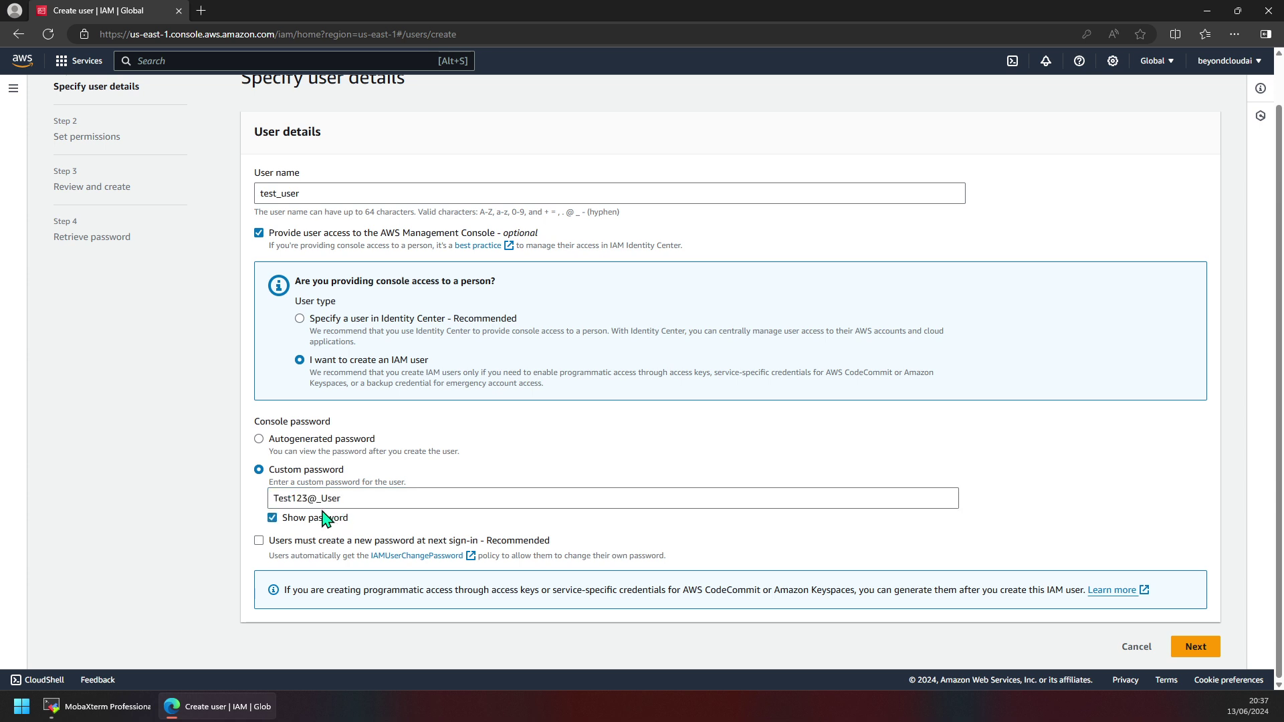
left_click(347, 501)
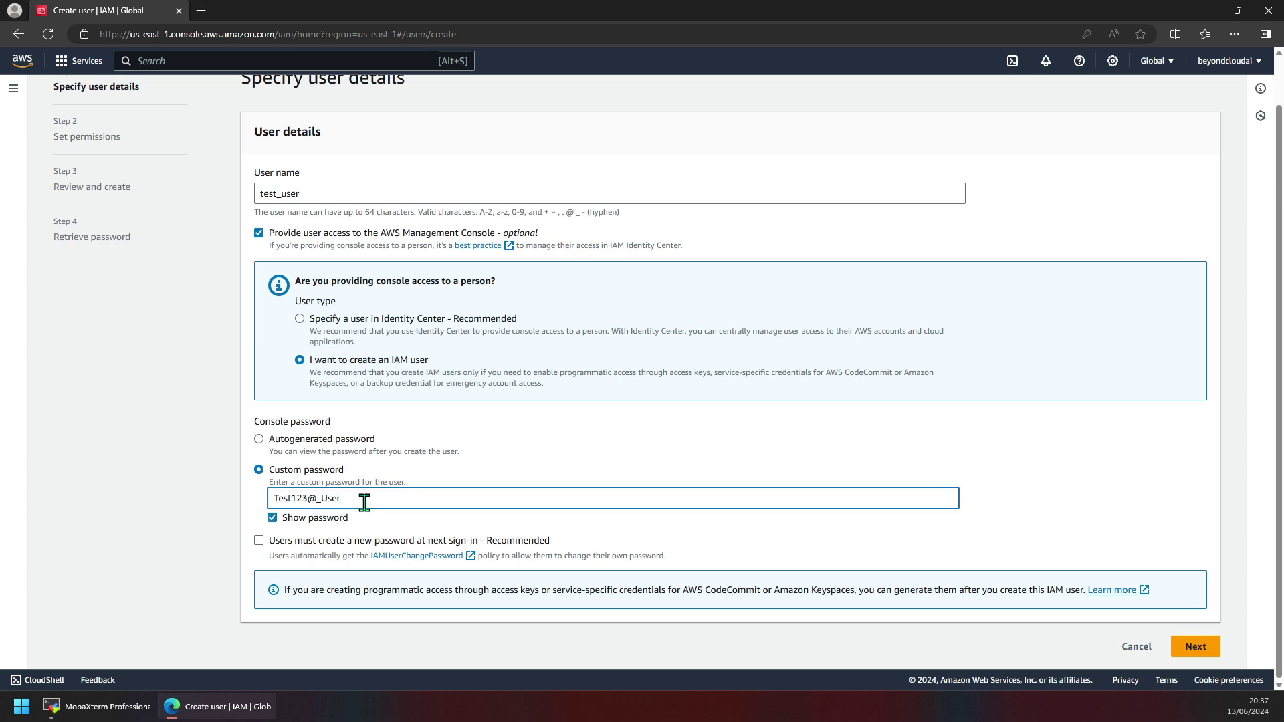
triple_click(366, 501)
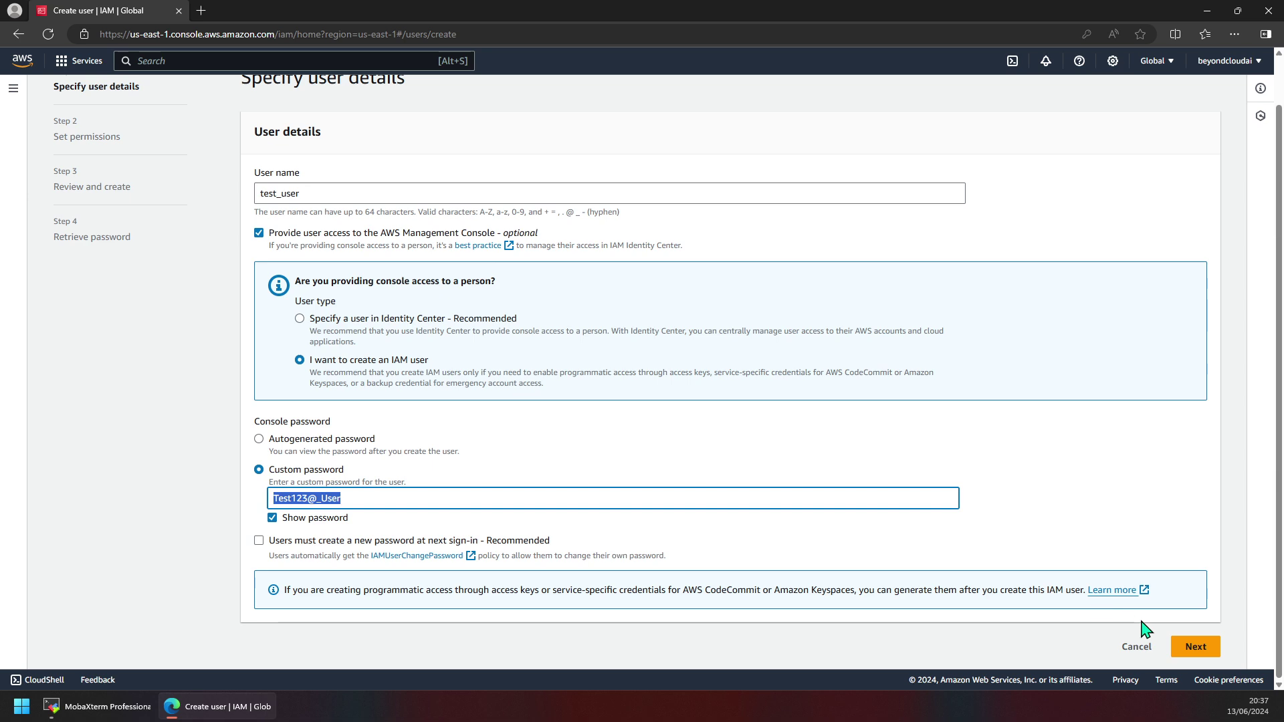
left_click(1182, 648)
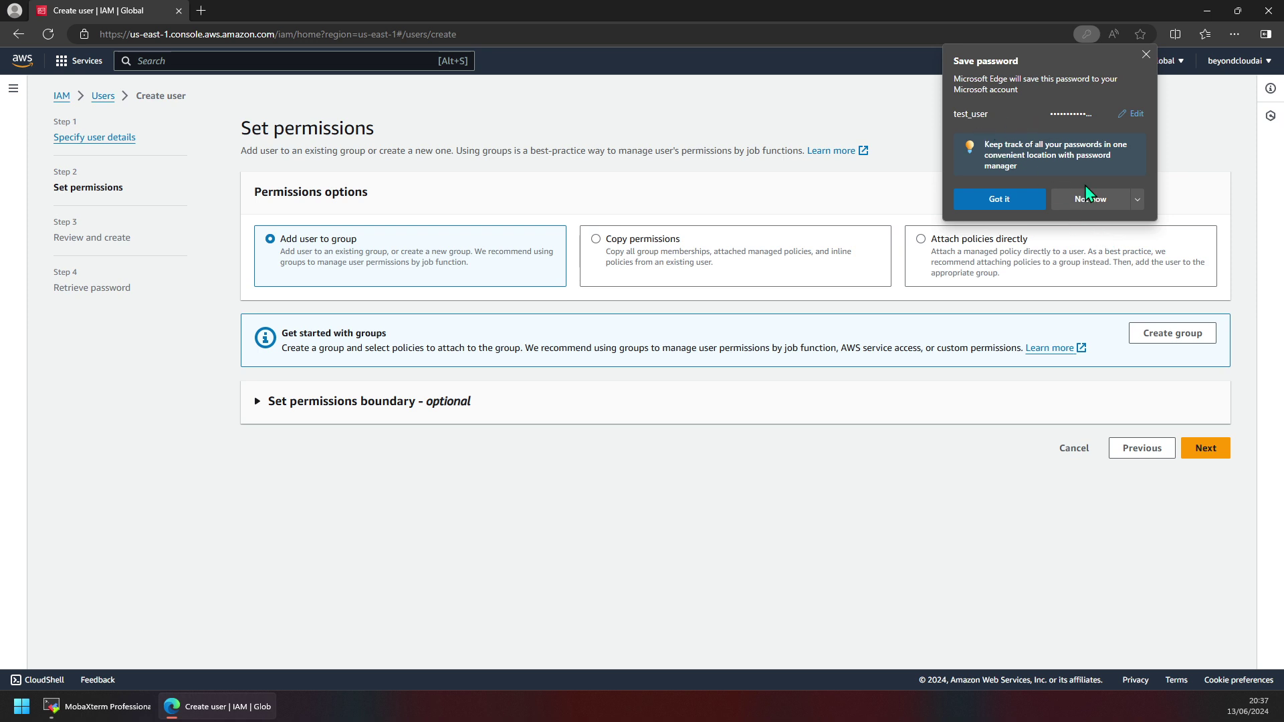
left_click(1136, 208)
left_click(1104, 241)
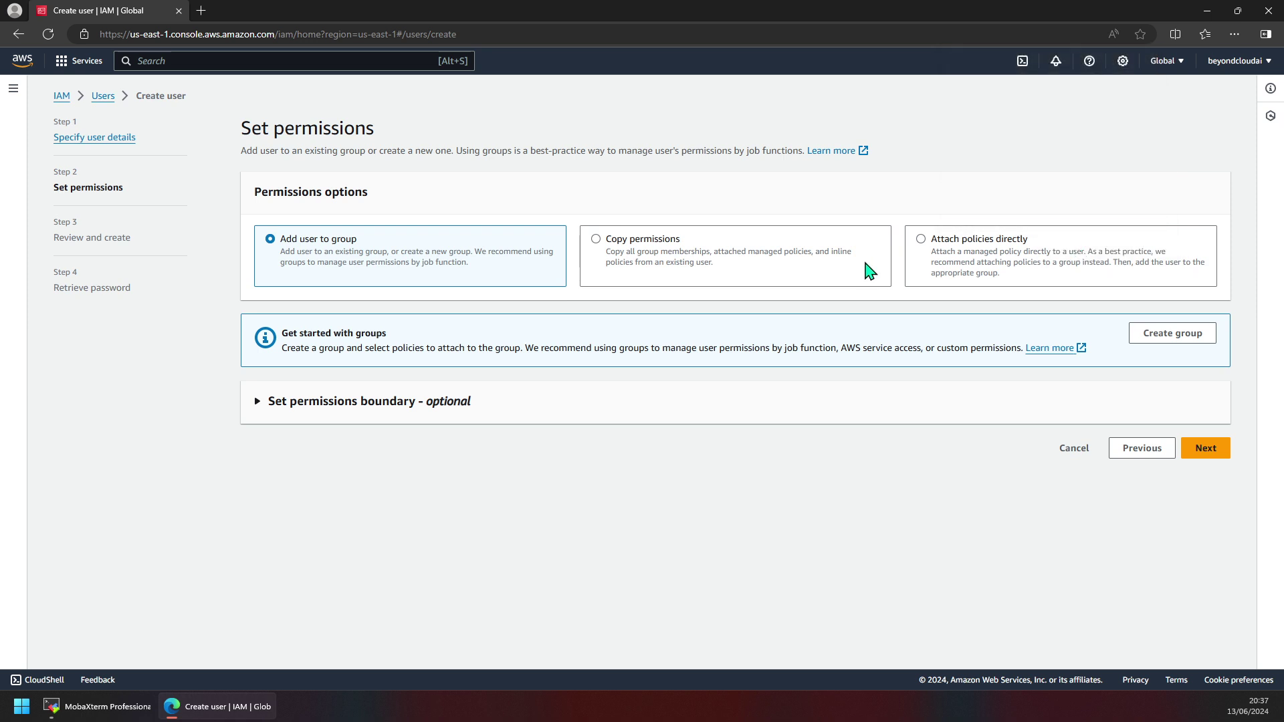
left_click(367, 404)
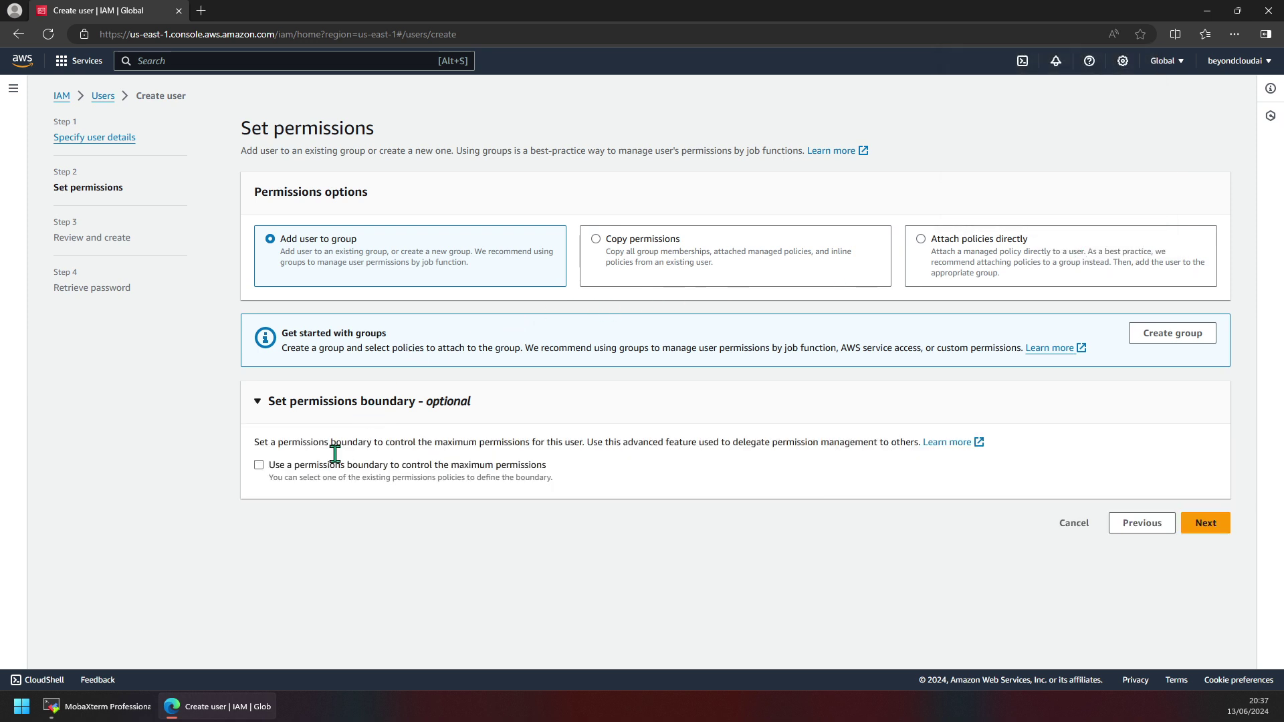
left_click(301, 476)
scroll(388, 487, "down", 4)
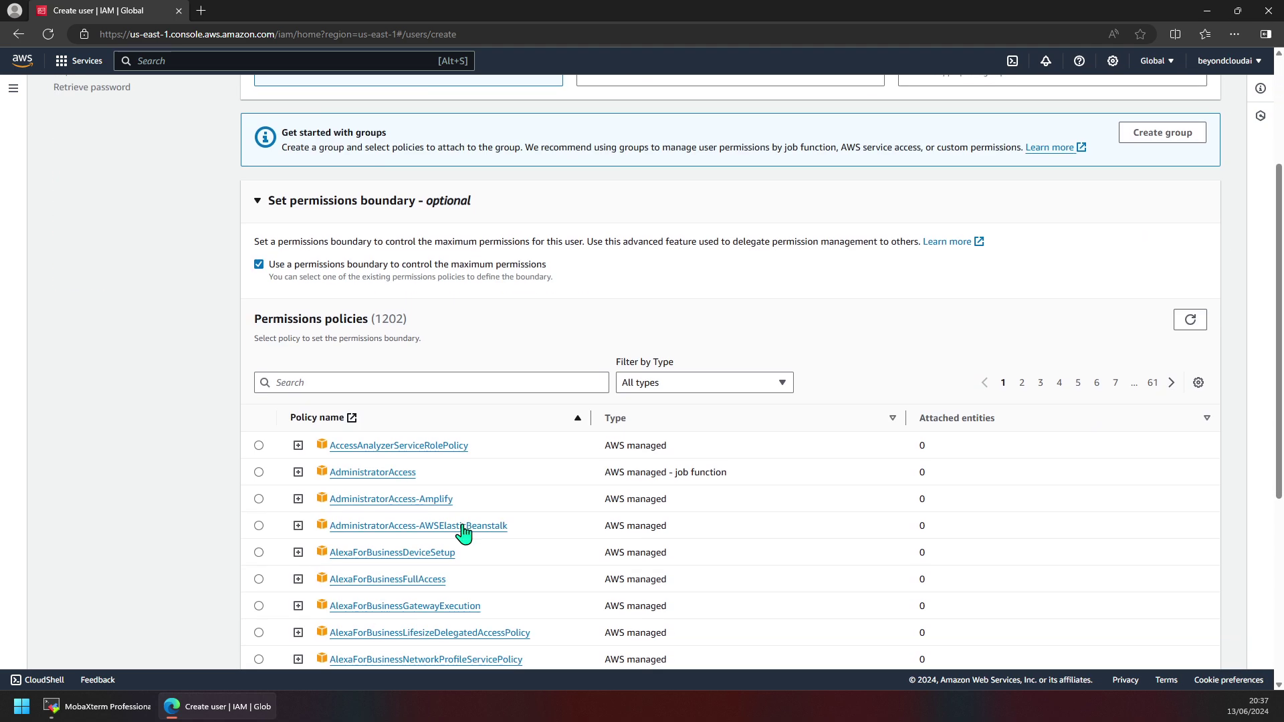
scroll(289, 481, "down", 4)
scroll(590, 366, "up", 4)
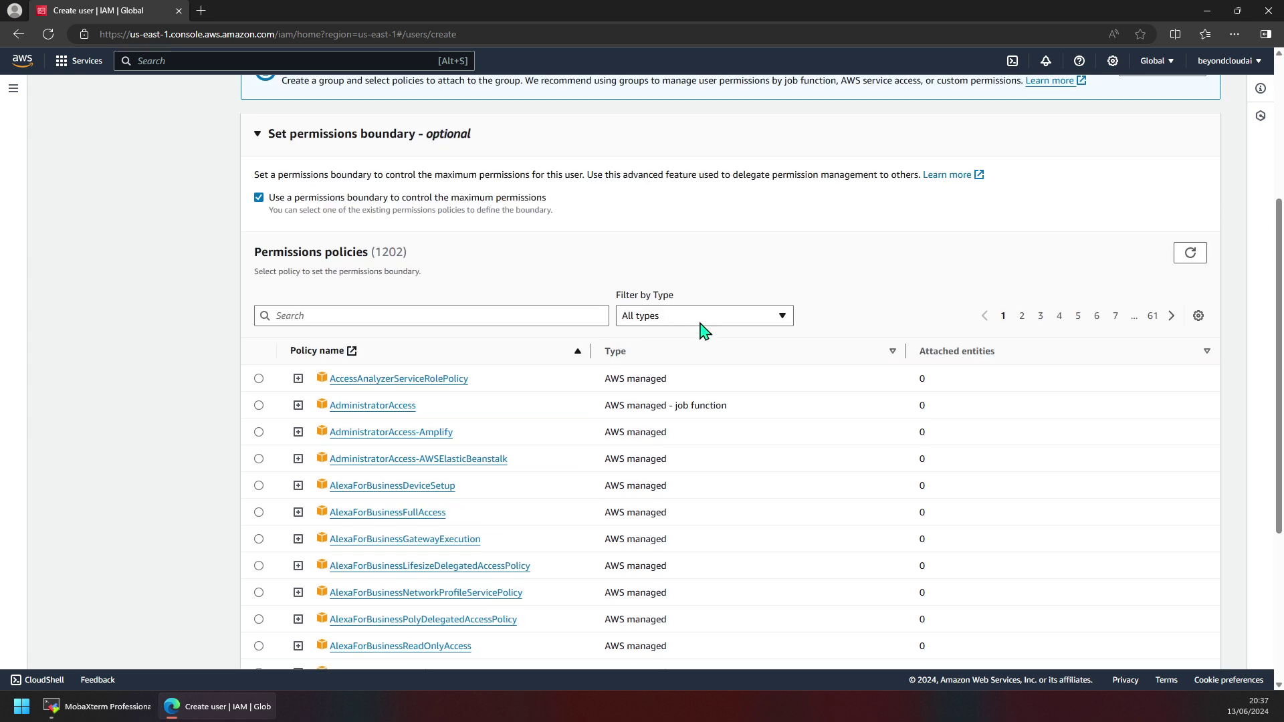
left_click(702, 321)
left_click(697, 355)
scroll(507, 376, "down", 1)
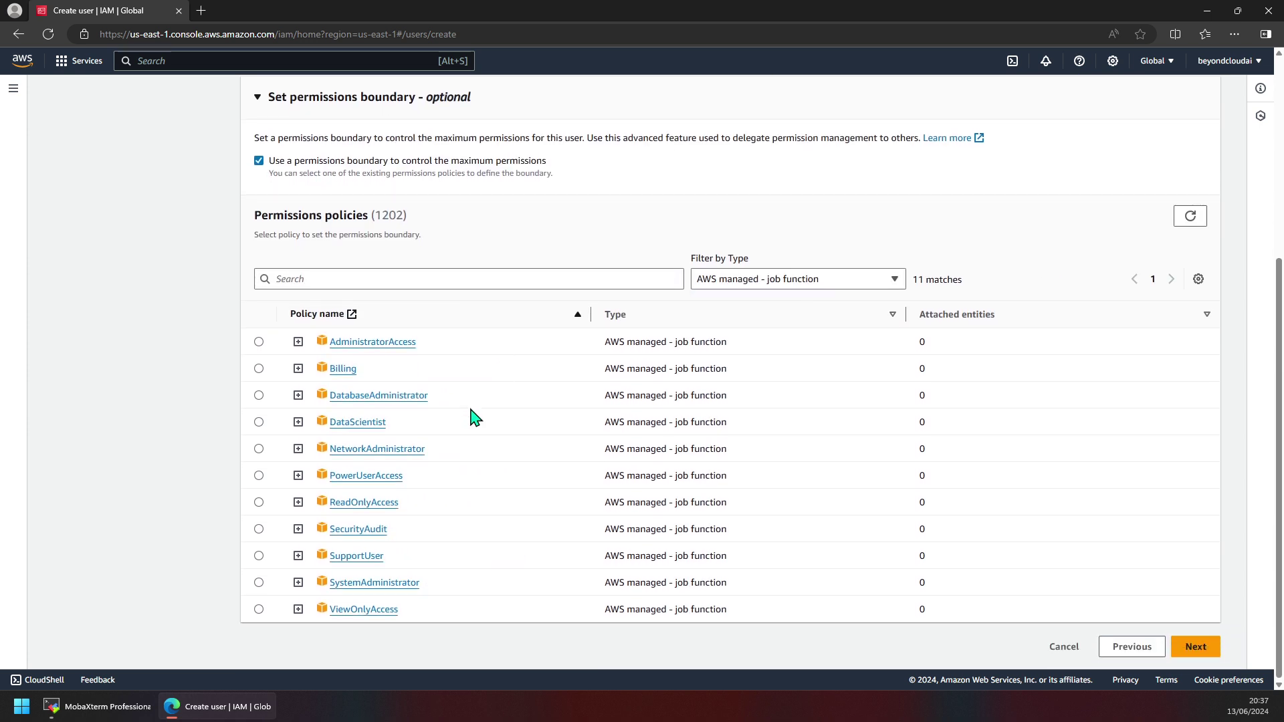
left_click(259, 610)
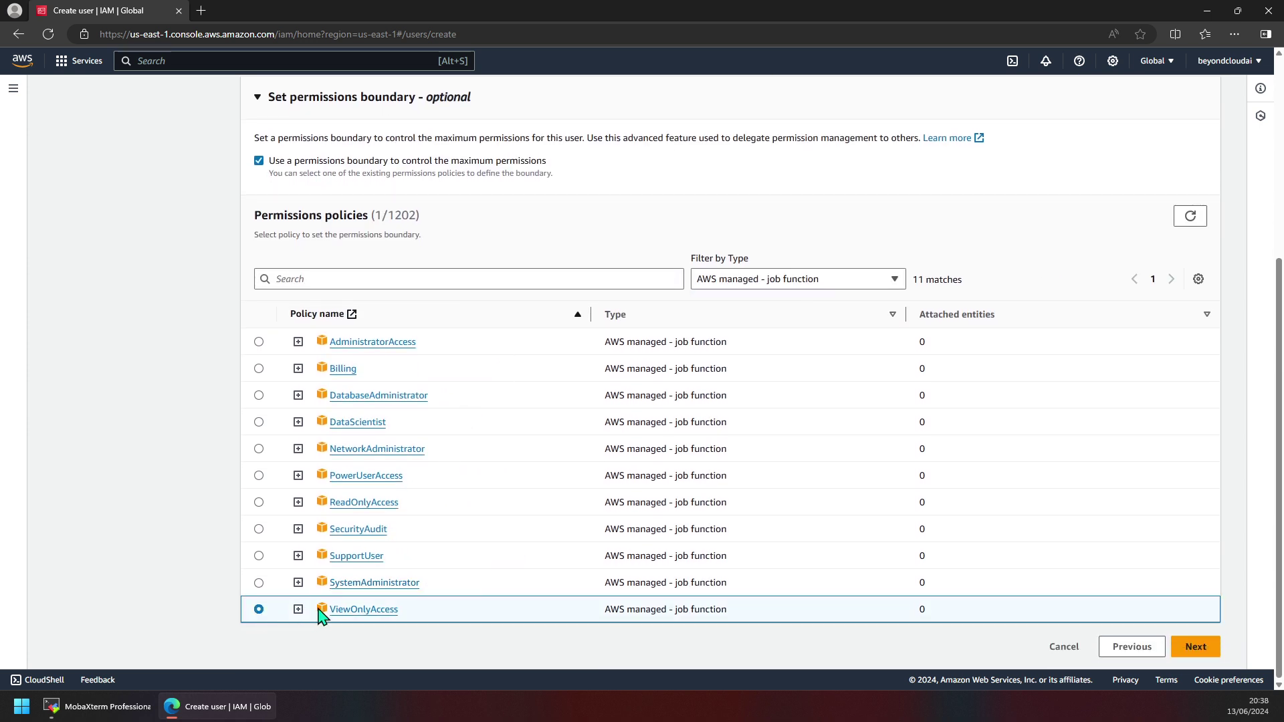
left_click(299, 610)
scroll(442, 526, "down", 4)
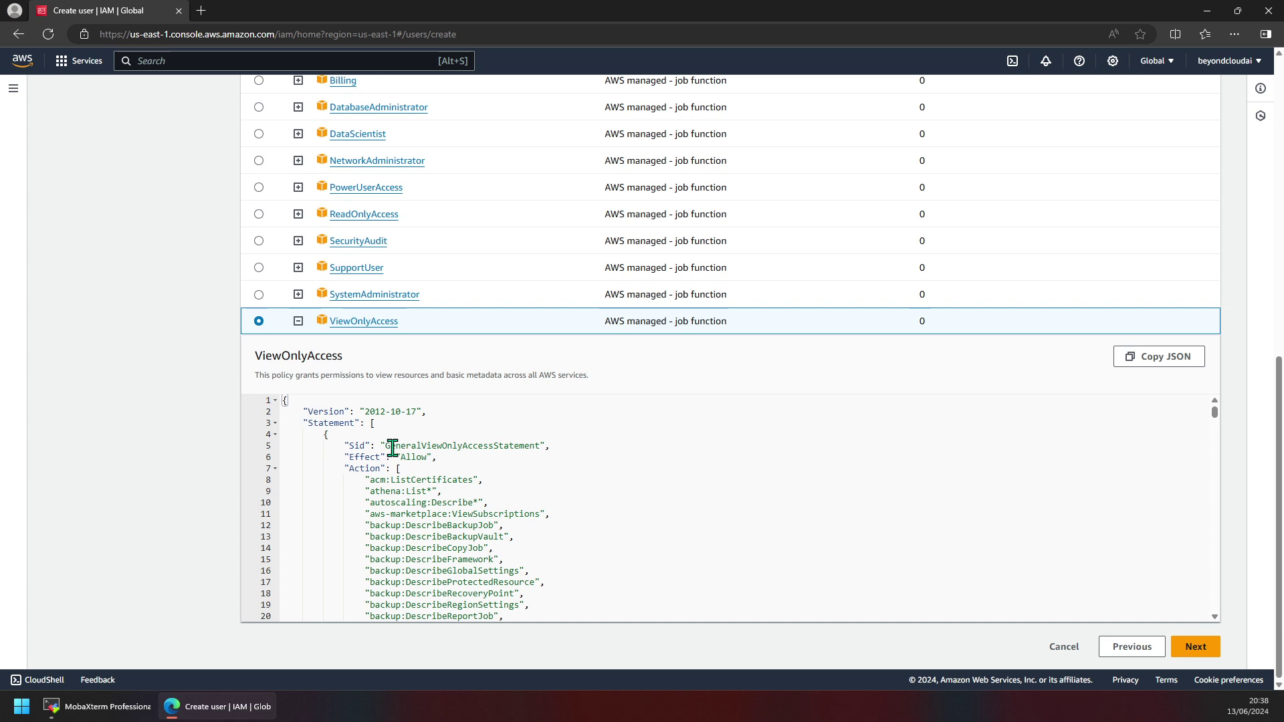
scroll(481, 474, "down", 20)
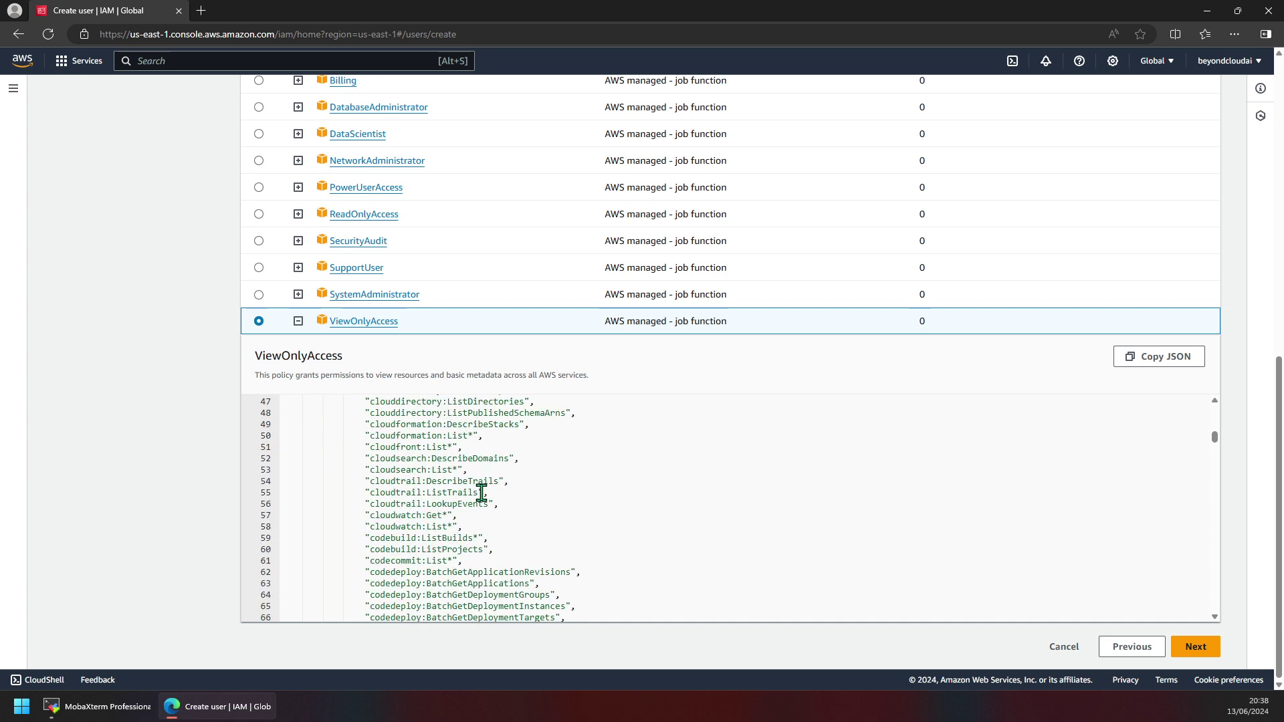
scroll(483, 492, "down", 20)
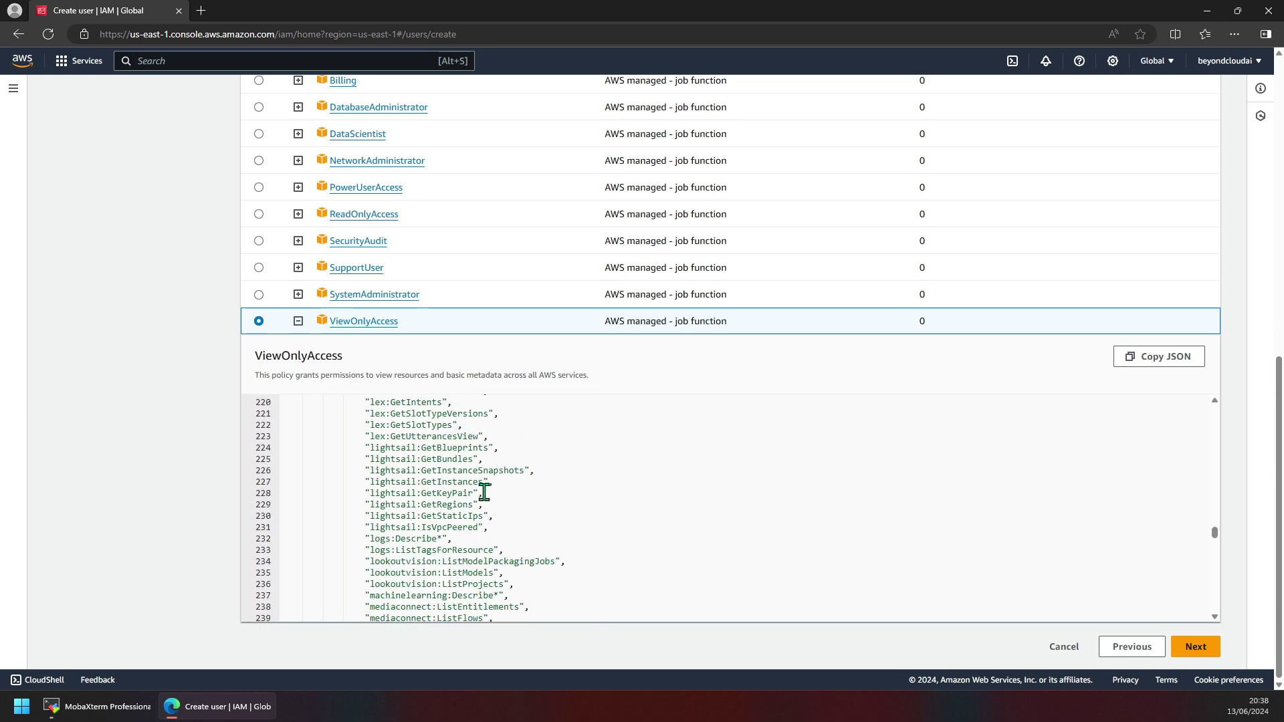
scroll(486, 494, "down", 8)
scroll(488, 493, "up", 5)
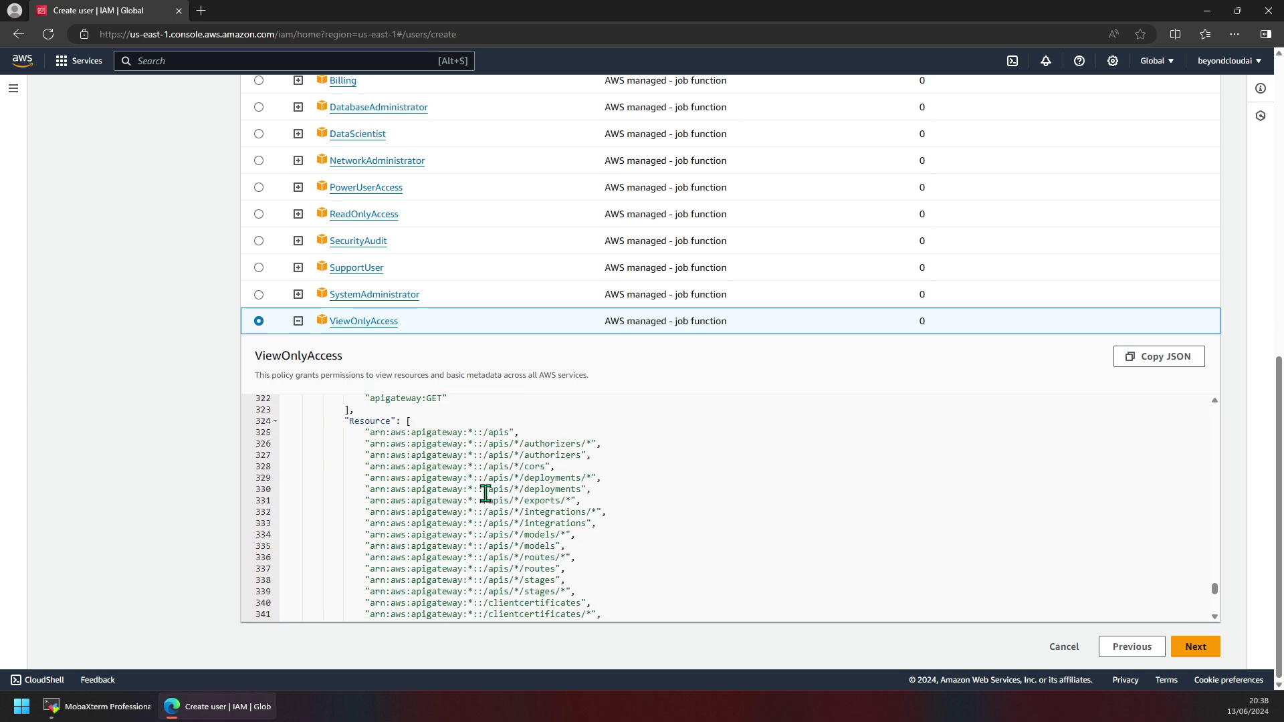
scroll(427, 475, "up", 2)
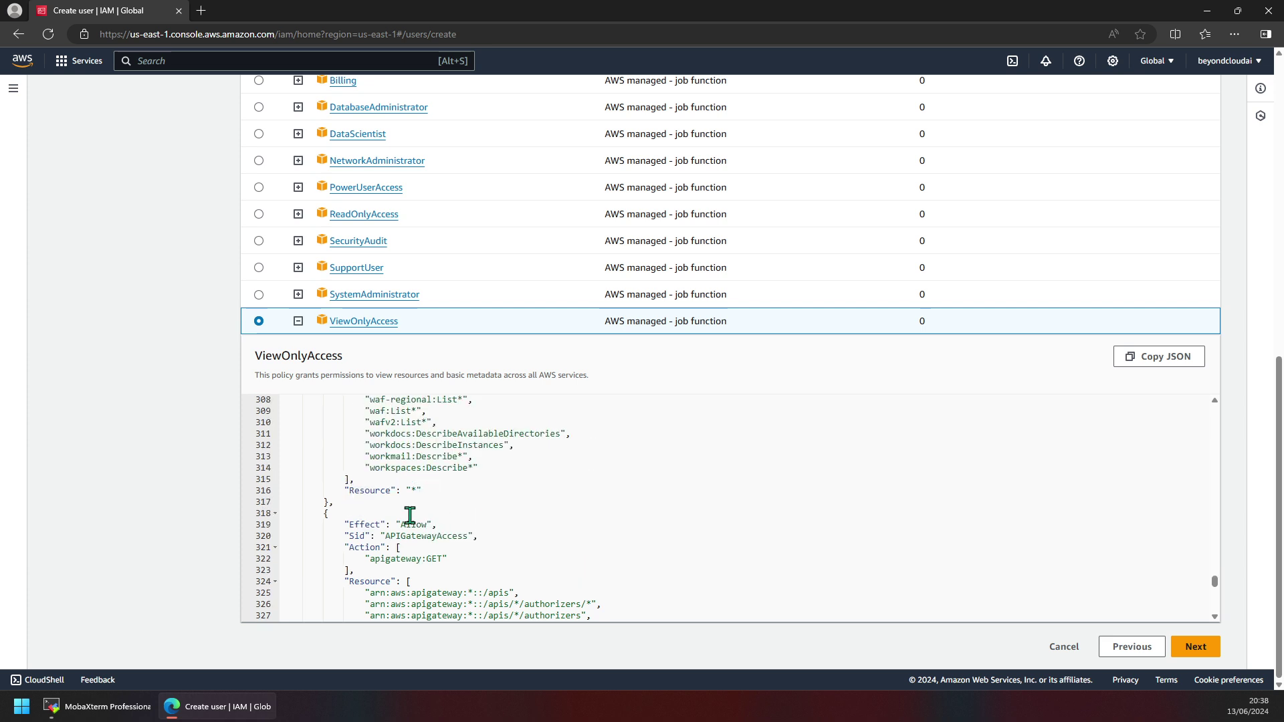
scroll(412, 535, "down", 7)
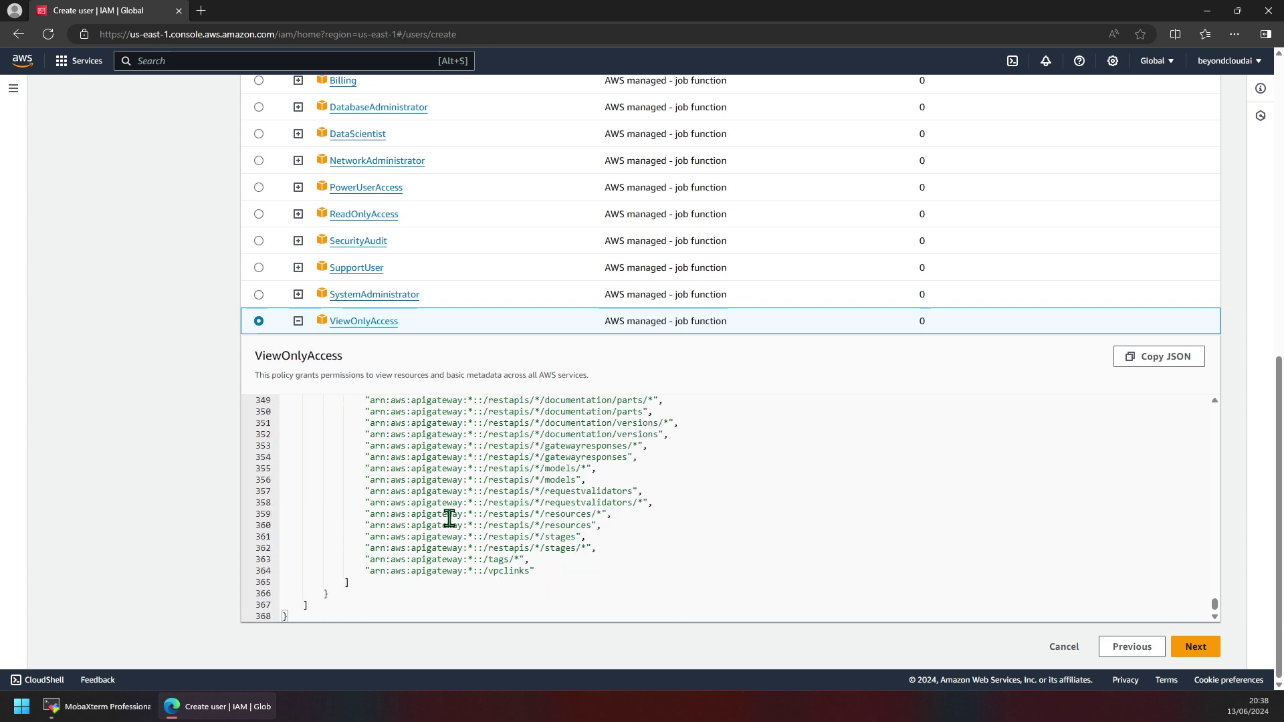
scroll(448, 518, "up", 10)
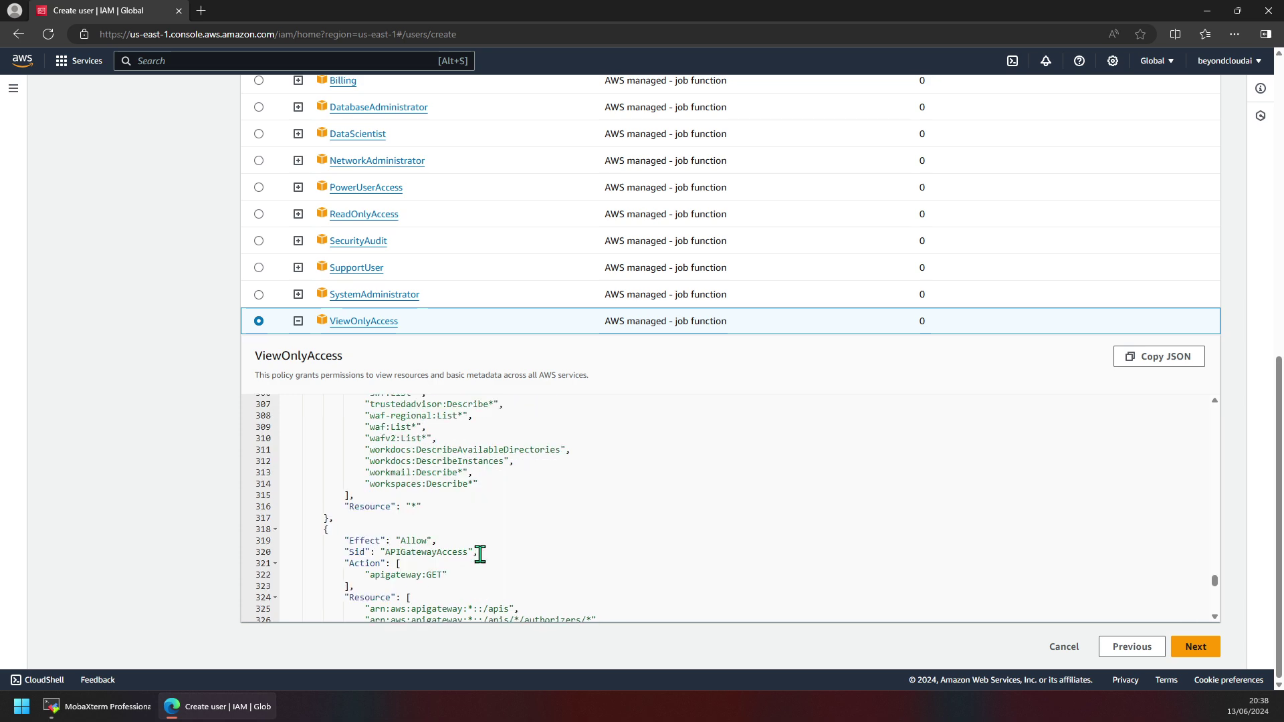
scroll(480, 554, "up", 8)
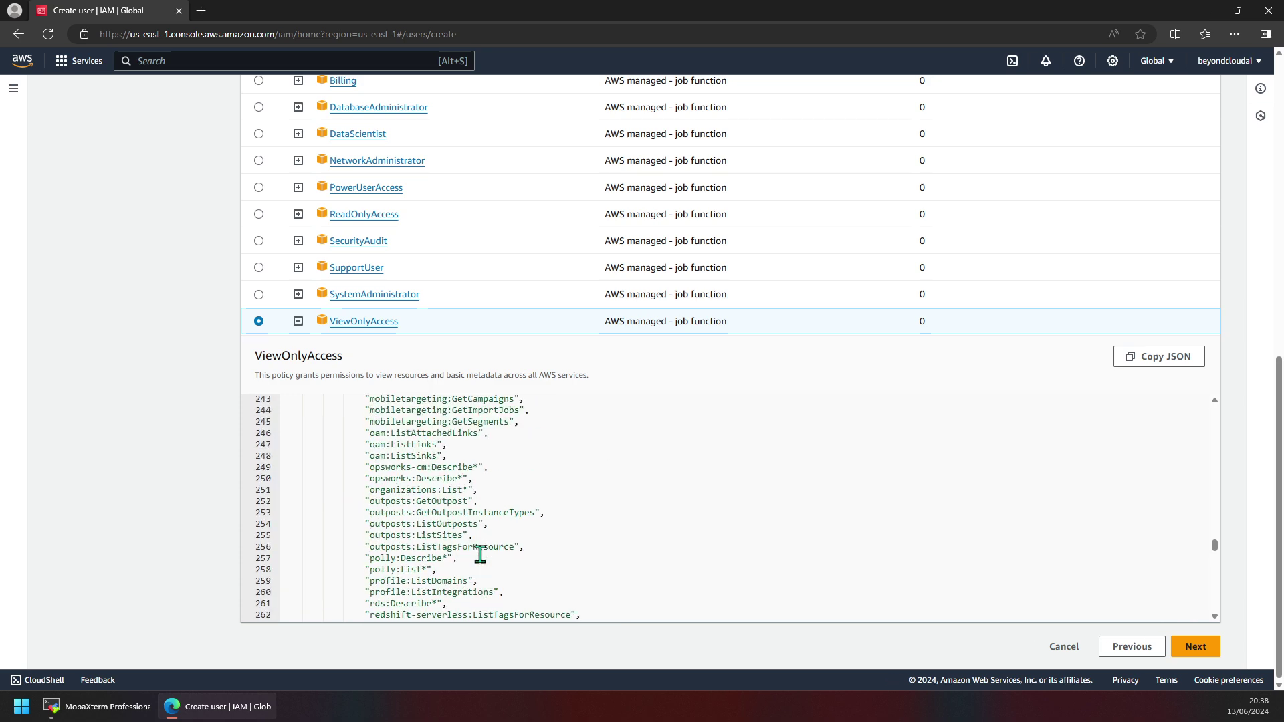
scroll(480, 554, "up", 7)
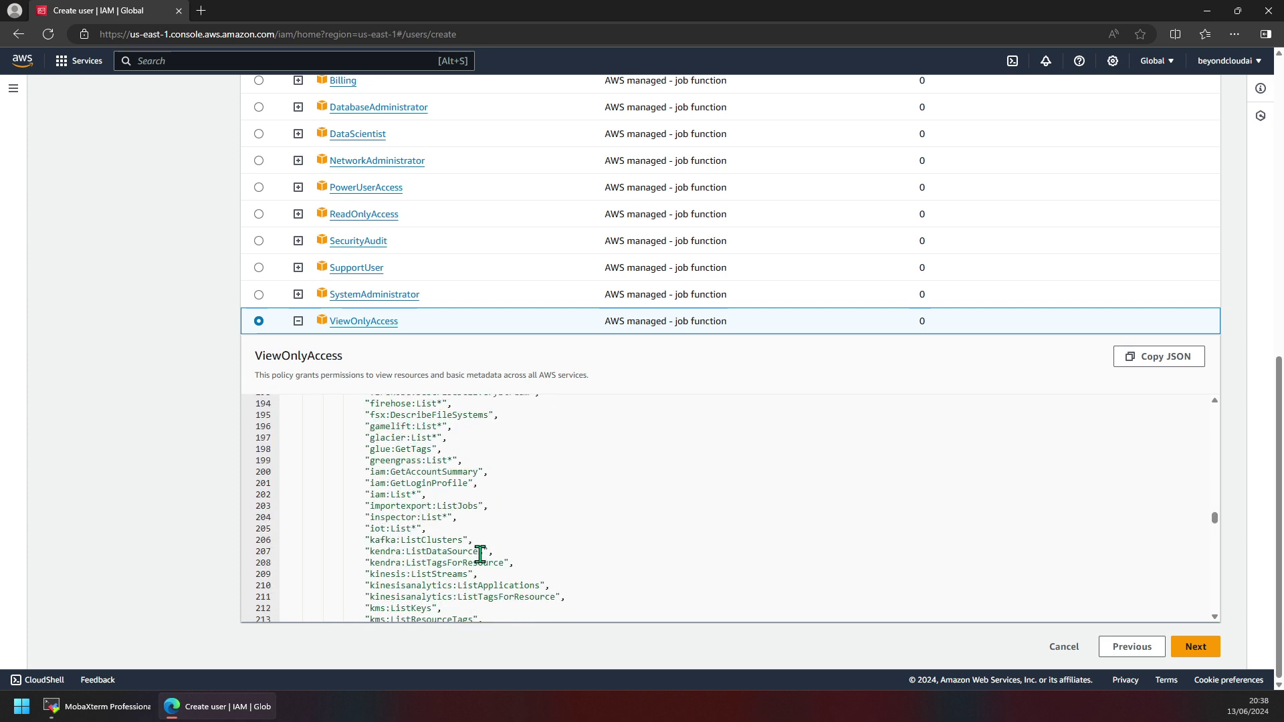
scroll(480, 554, "up", 2)
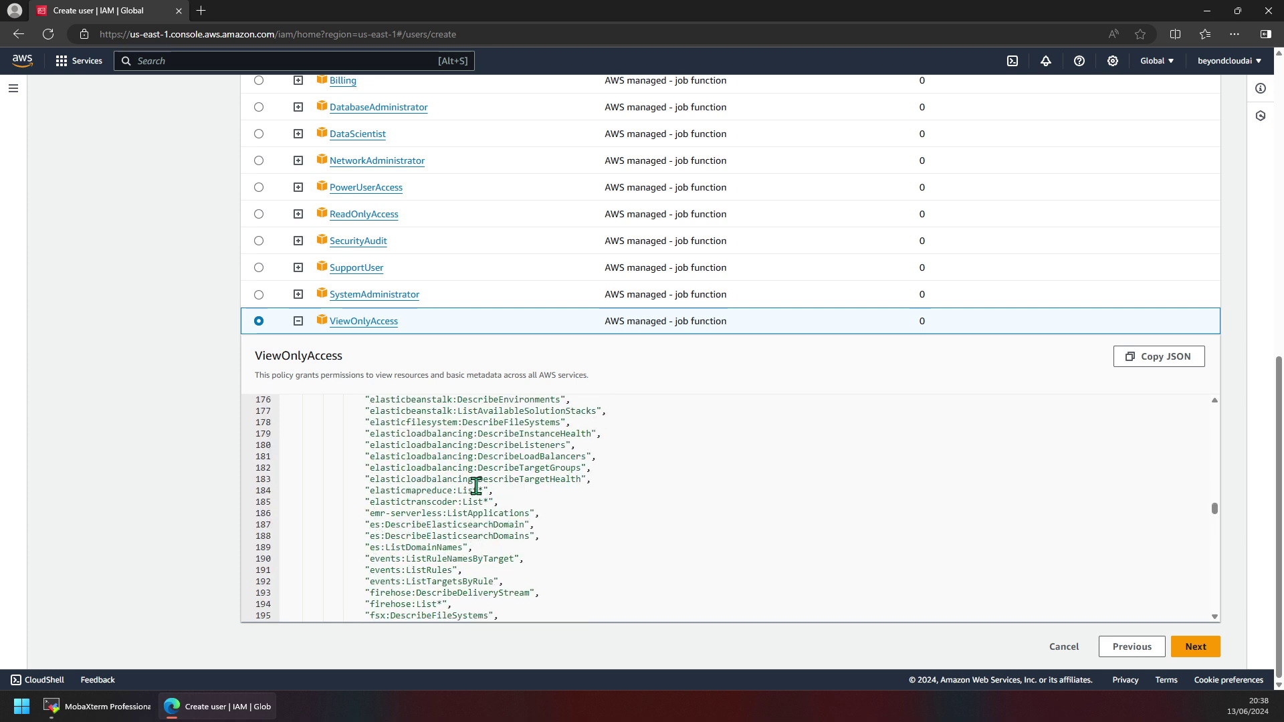
scroll(487, 489, "up", 2)
scroll(481, 528, "down", 2)
scroll(469, 567, "down", 4)
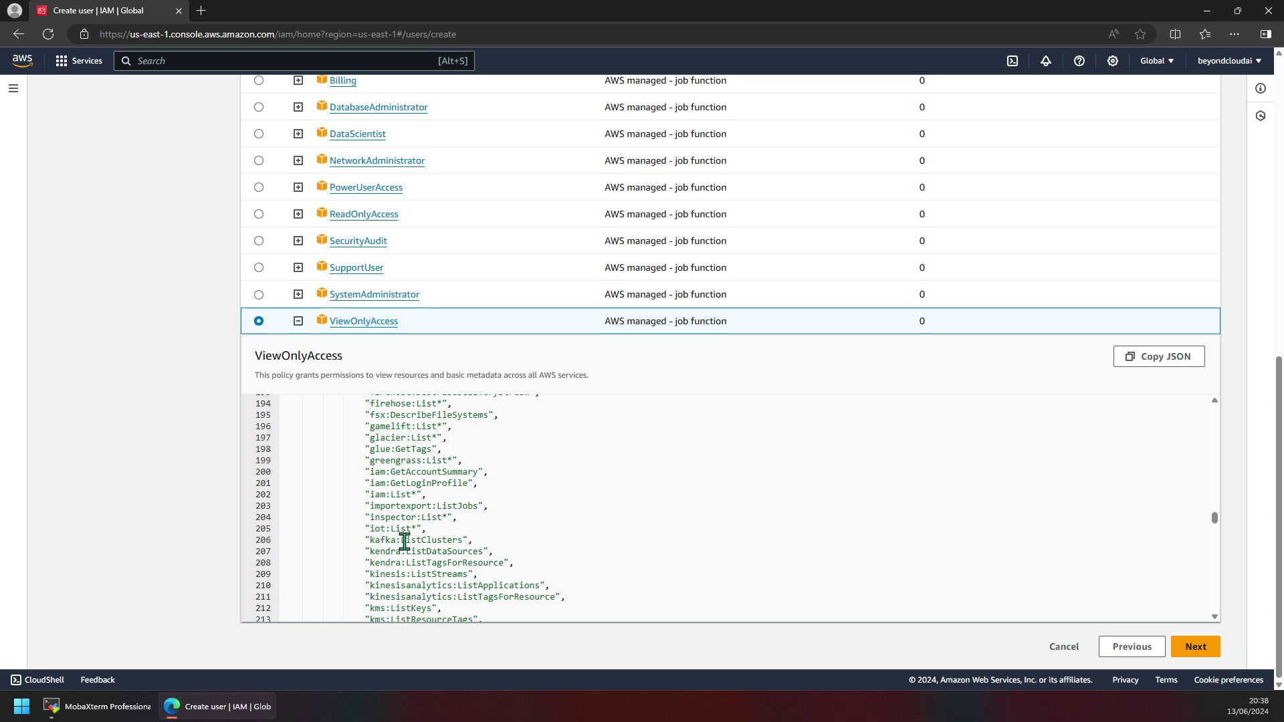
scroll(404, 542, "down", 2)
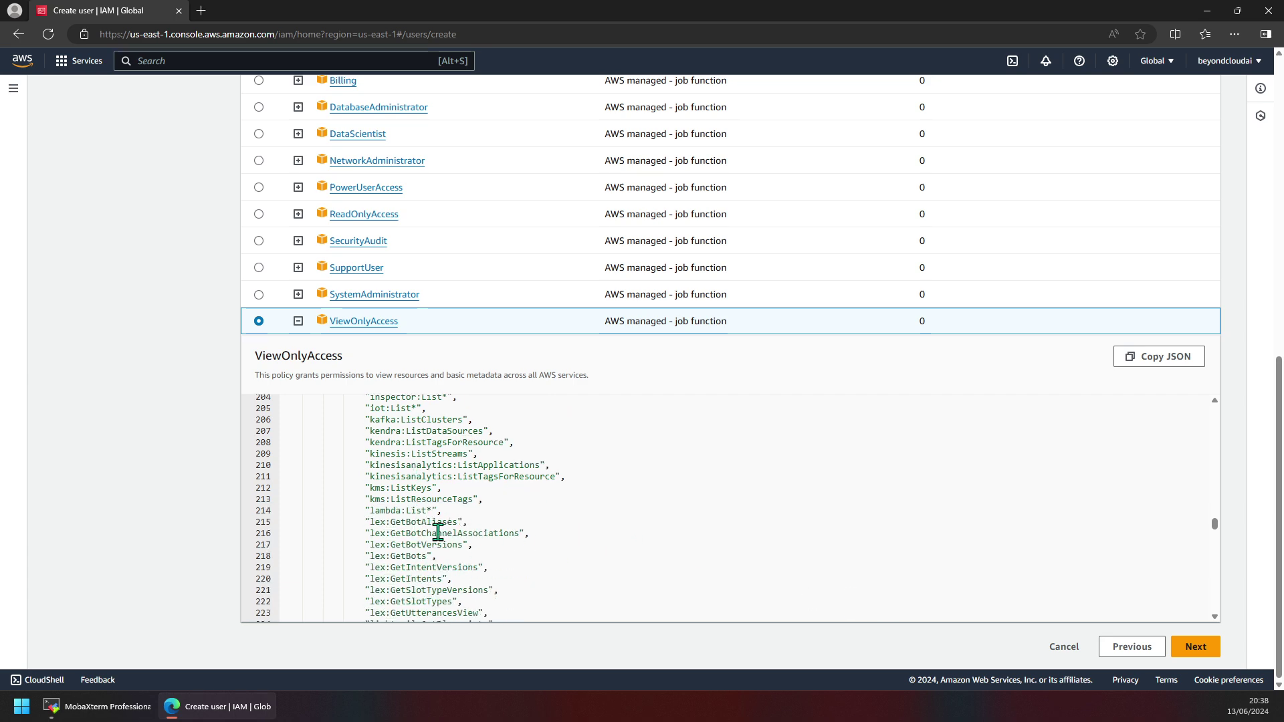
scroll(461, 549, "down", 6)
scroll(499, 548, "down", 3)
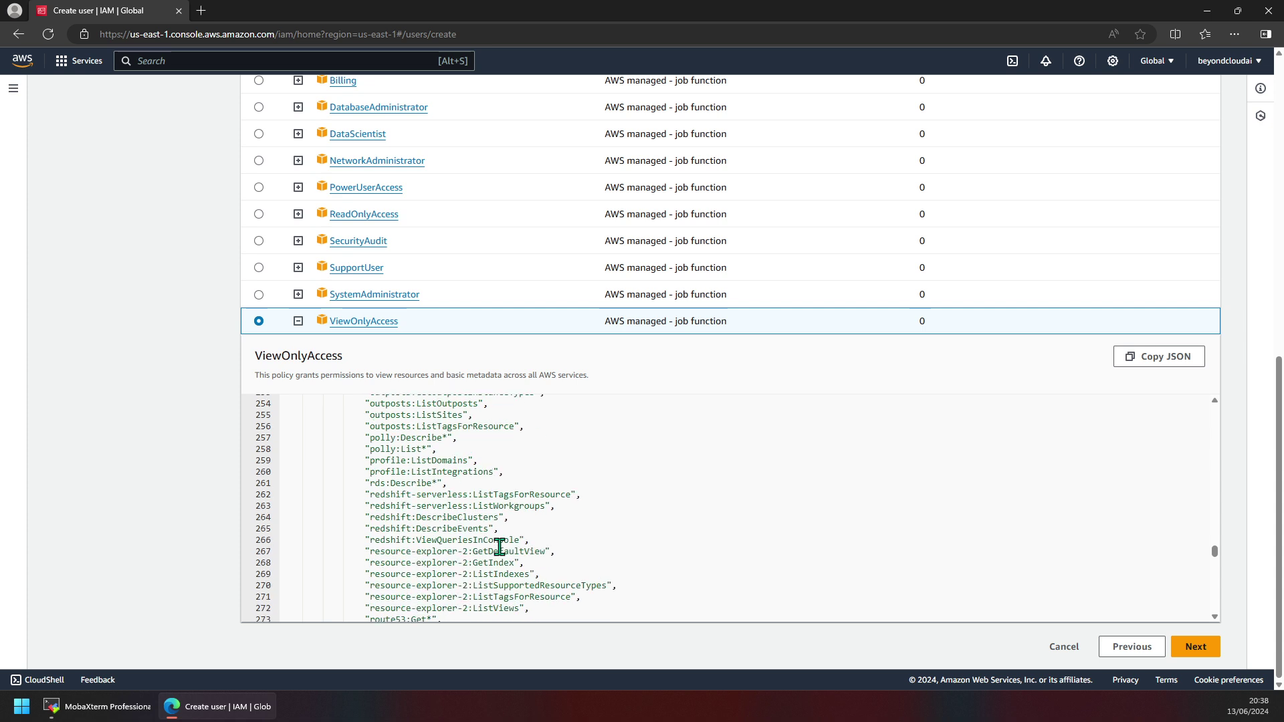
scroll(502, 541, "down", 7)
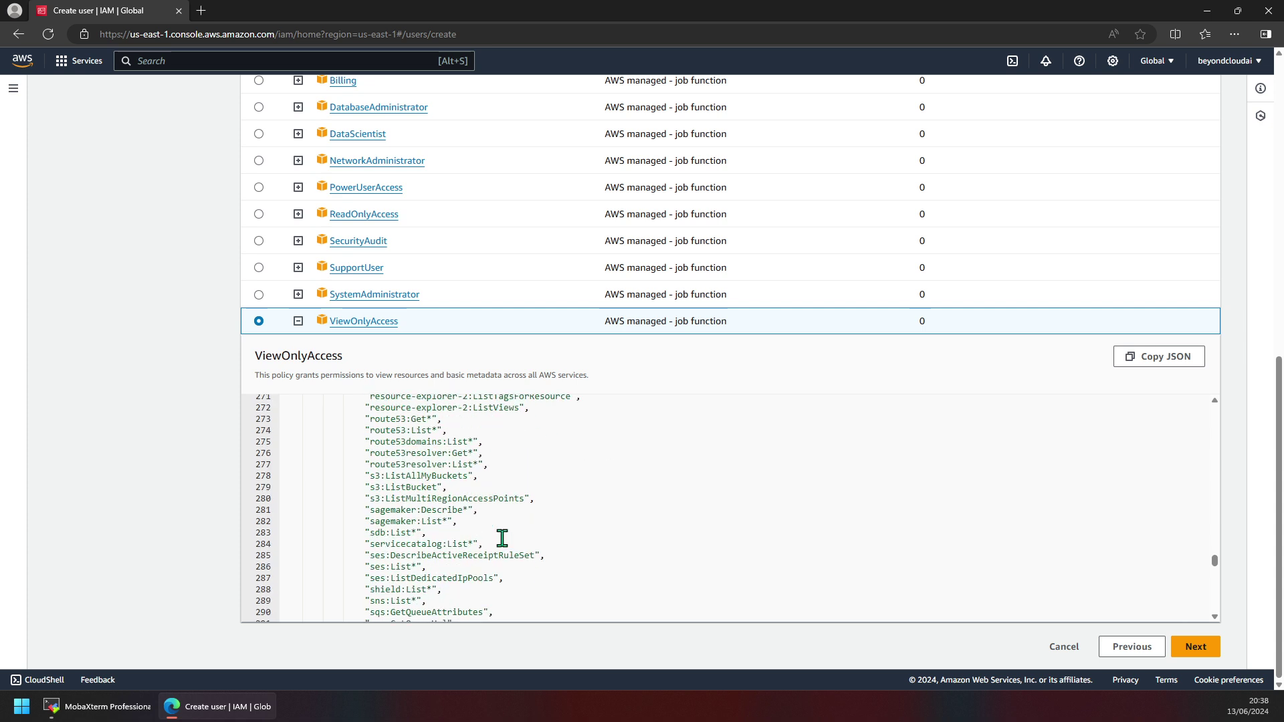
Move to the review step and tag test_user with env = dev.
left_click(1194, 647)
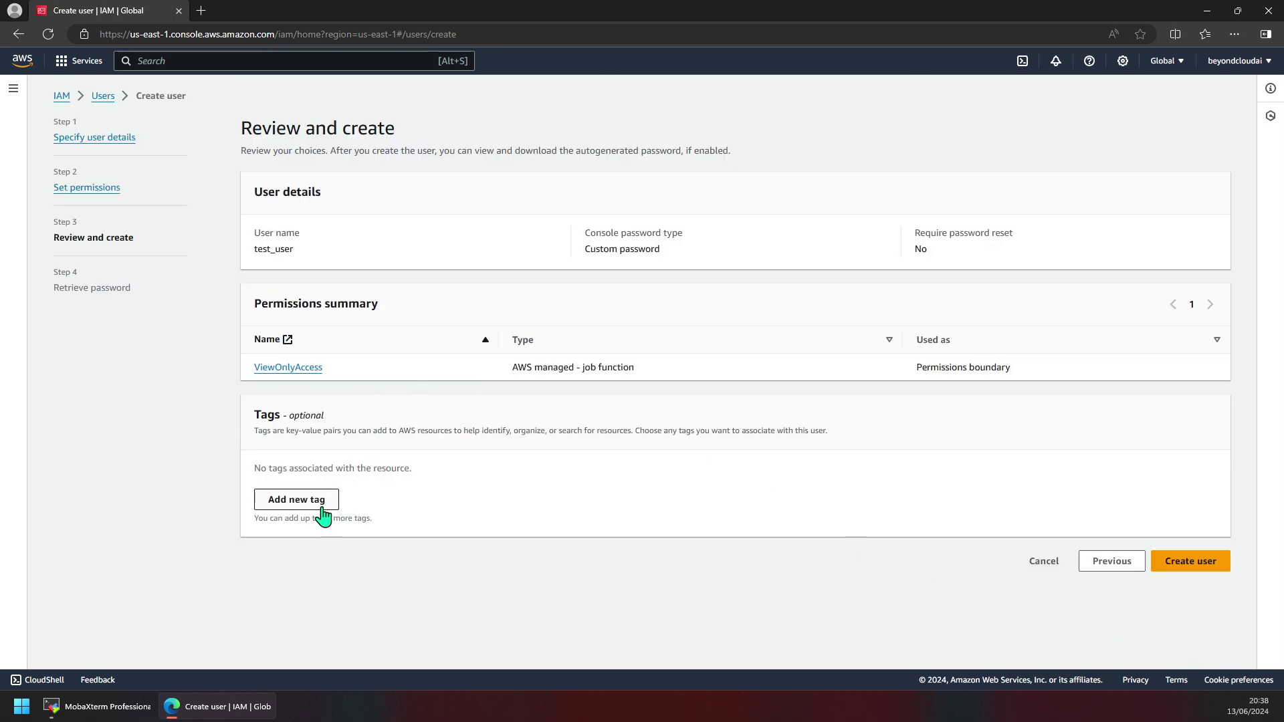
left_click(317, 508)
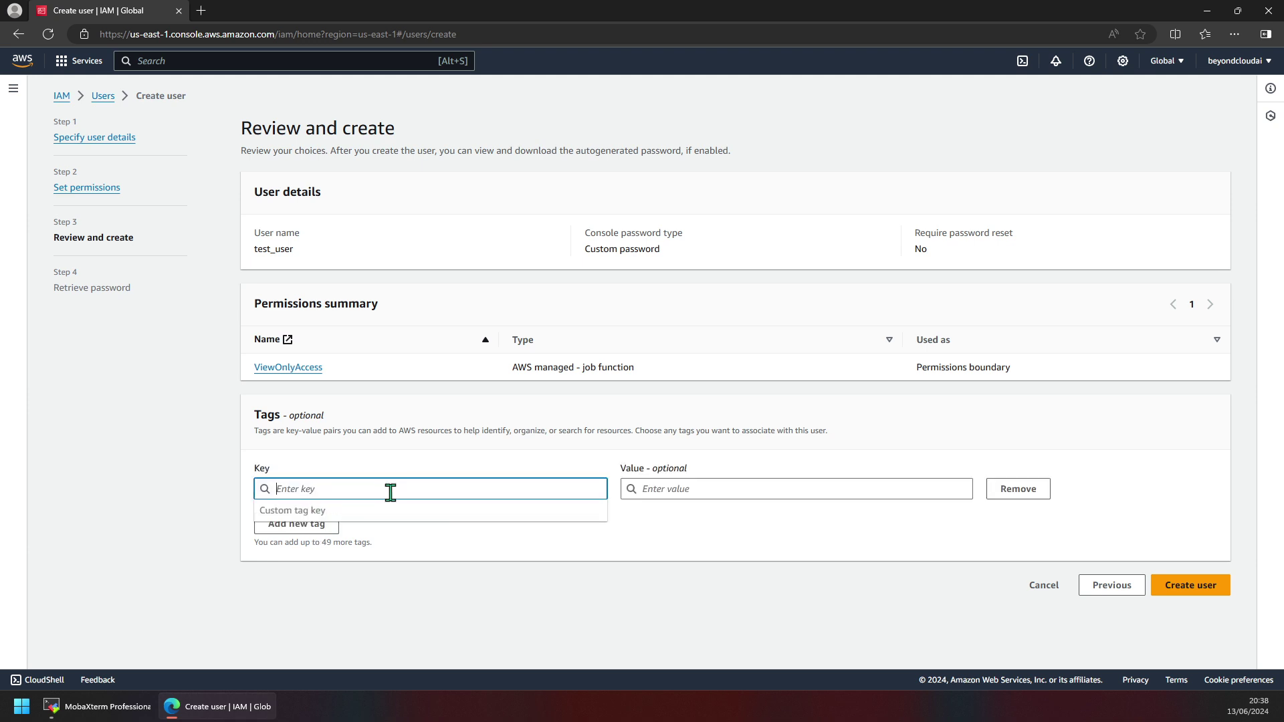
type("env")
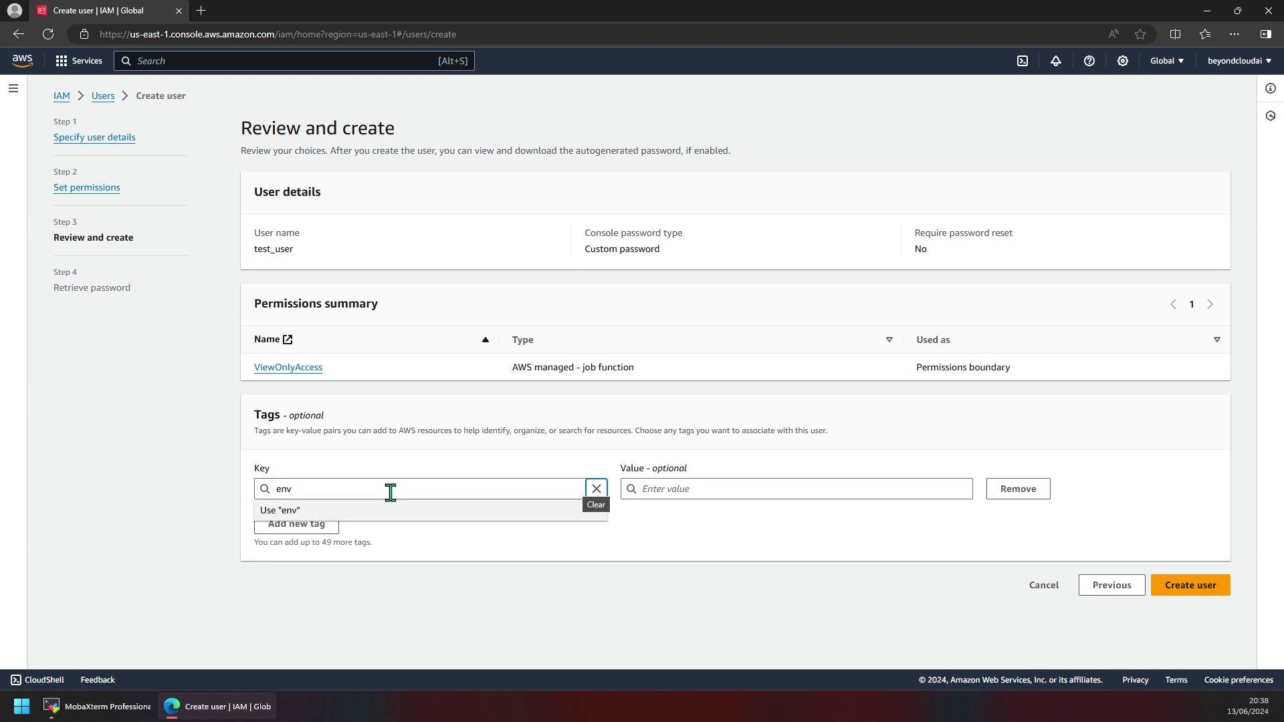
key("Tab")
type("d")
key("Tab")
key("Tab")
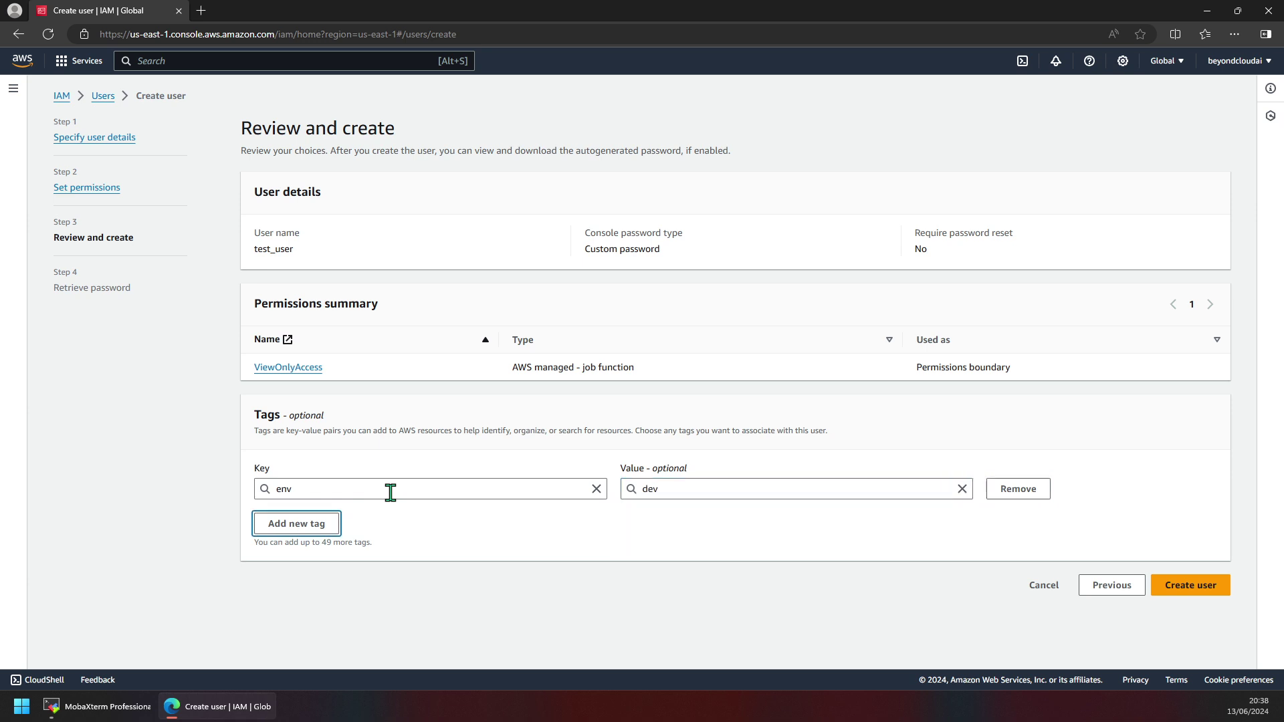
Add a second tag app = test to the user.
key("Return")
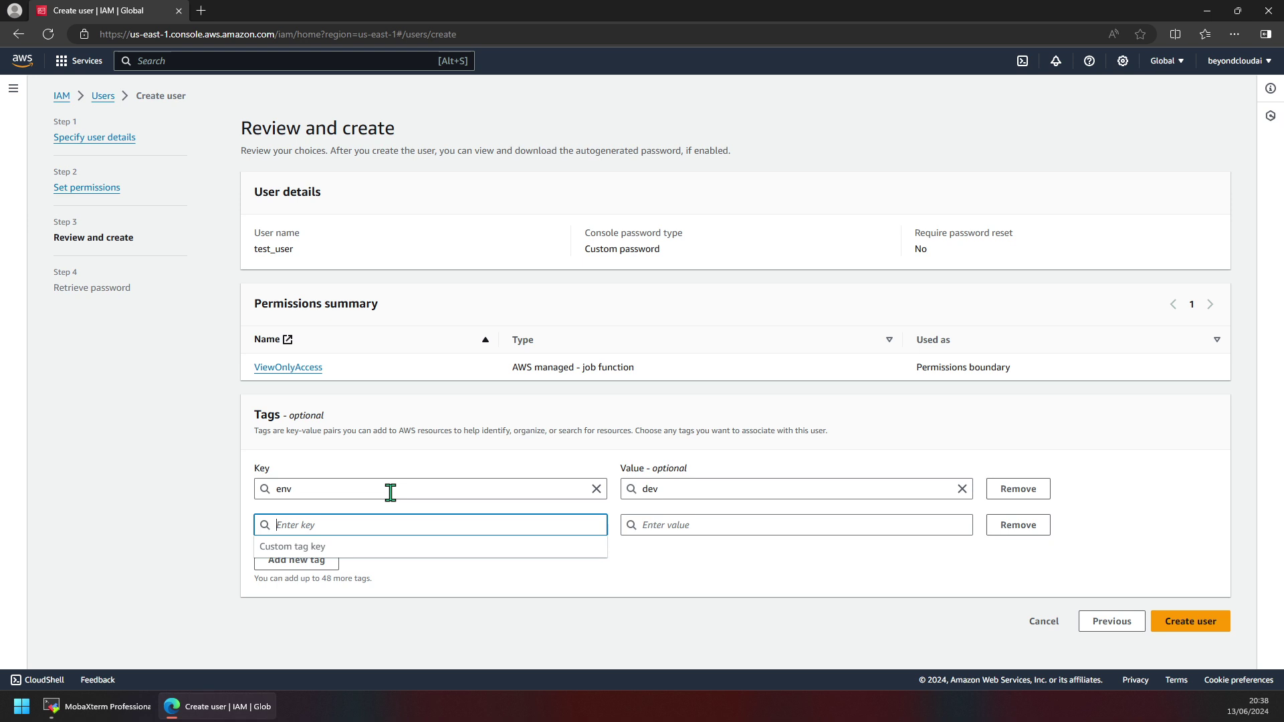
type("app")
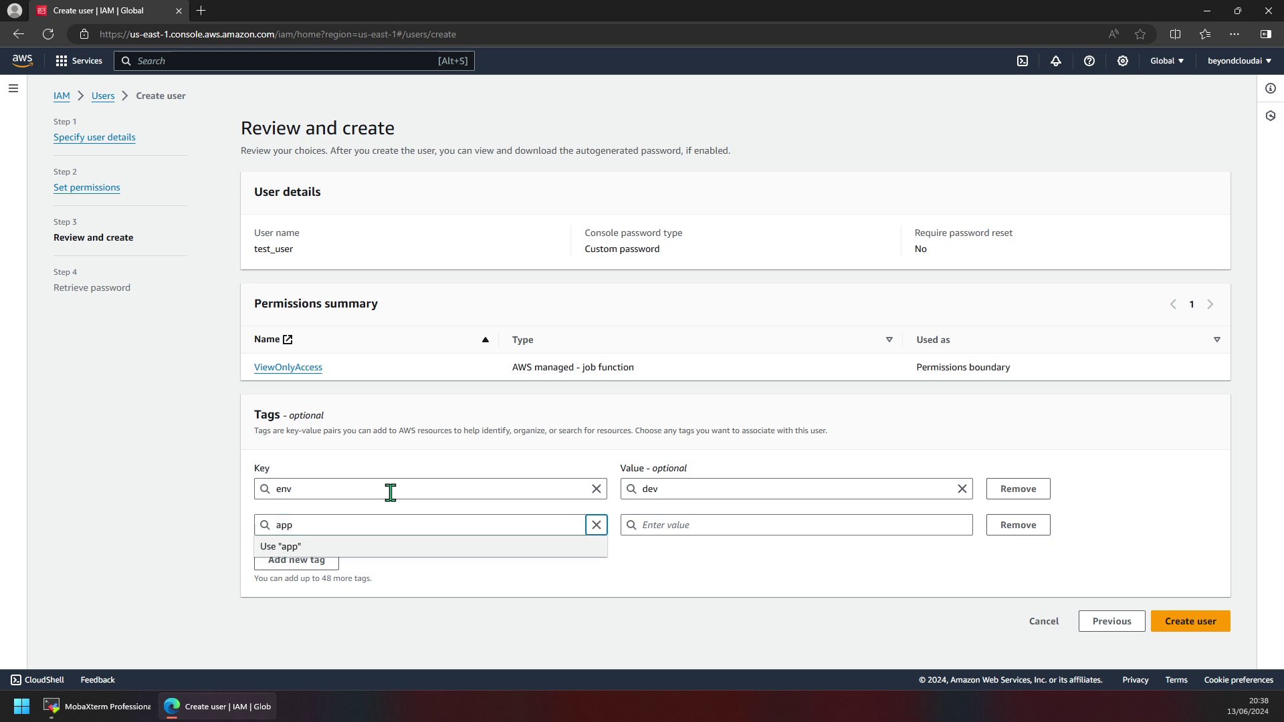
key("Tab")
type("test")
key("Tab")
key("Tab")
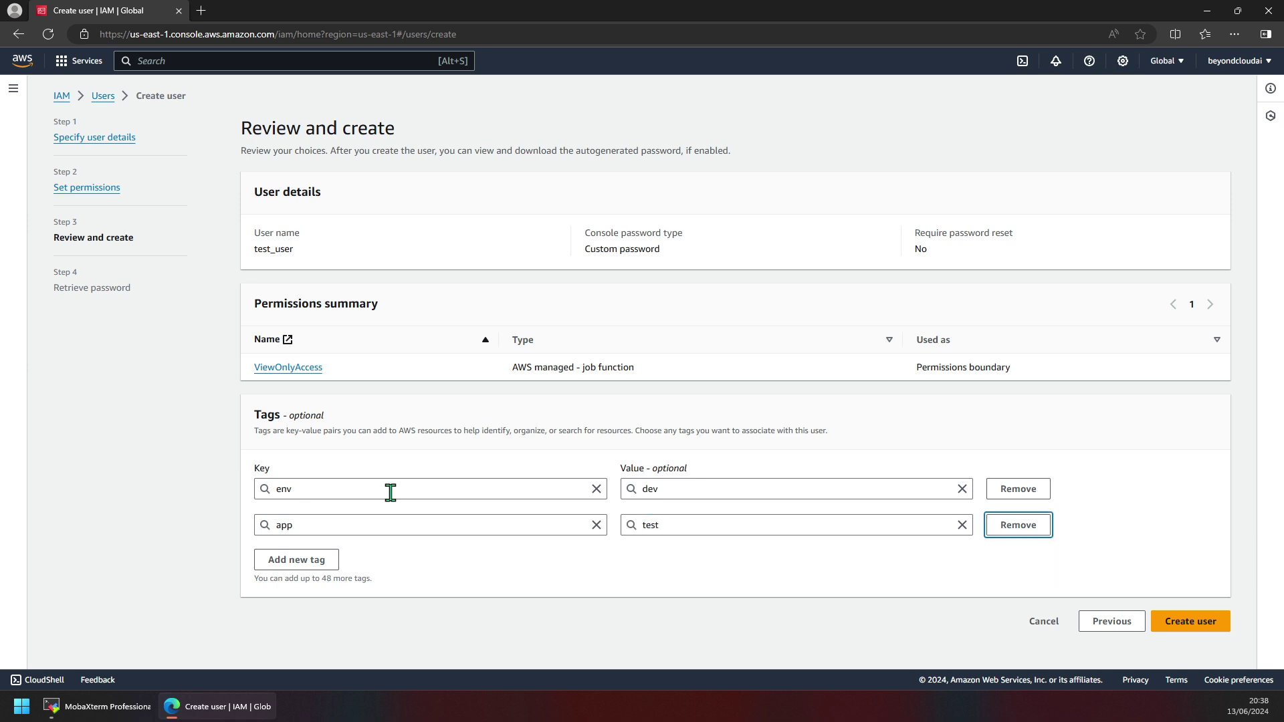
left_click(480, 556)
Create test_user and load its console sign-in URL in a new InPrivate window.
left_click(1194, 618)
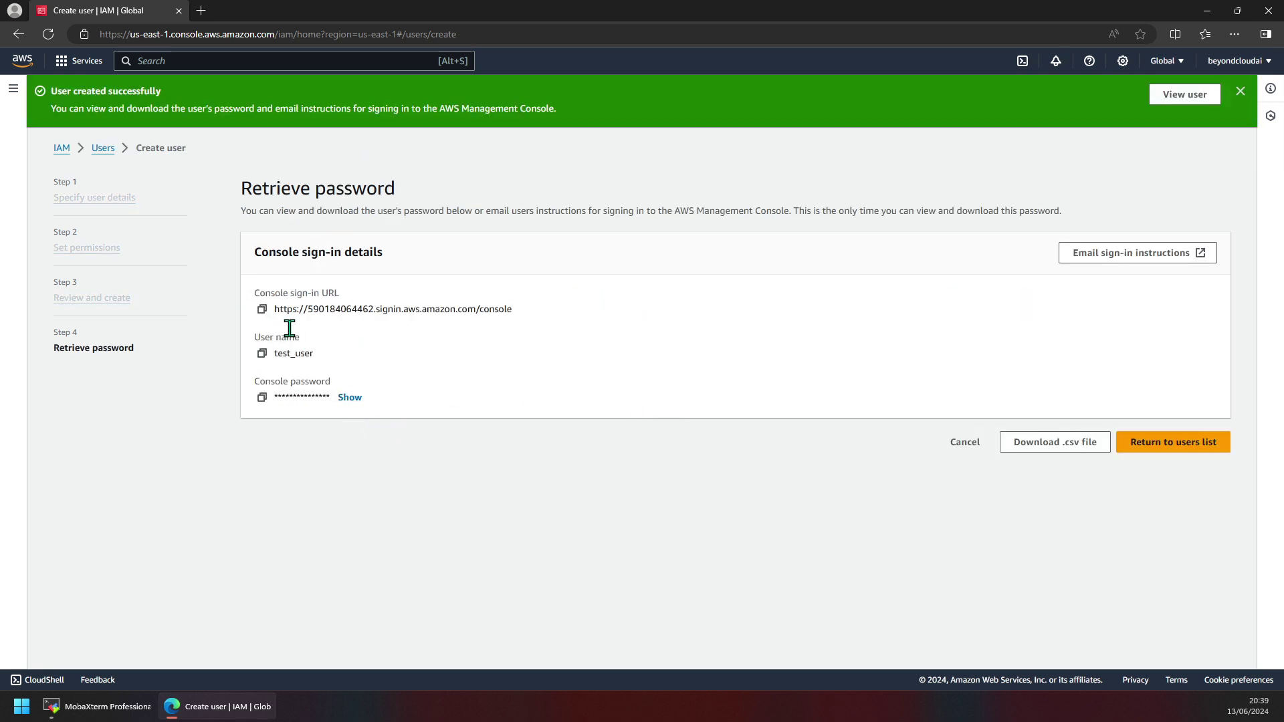
triple_click(407, 314)
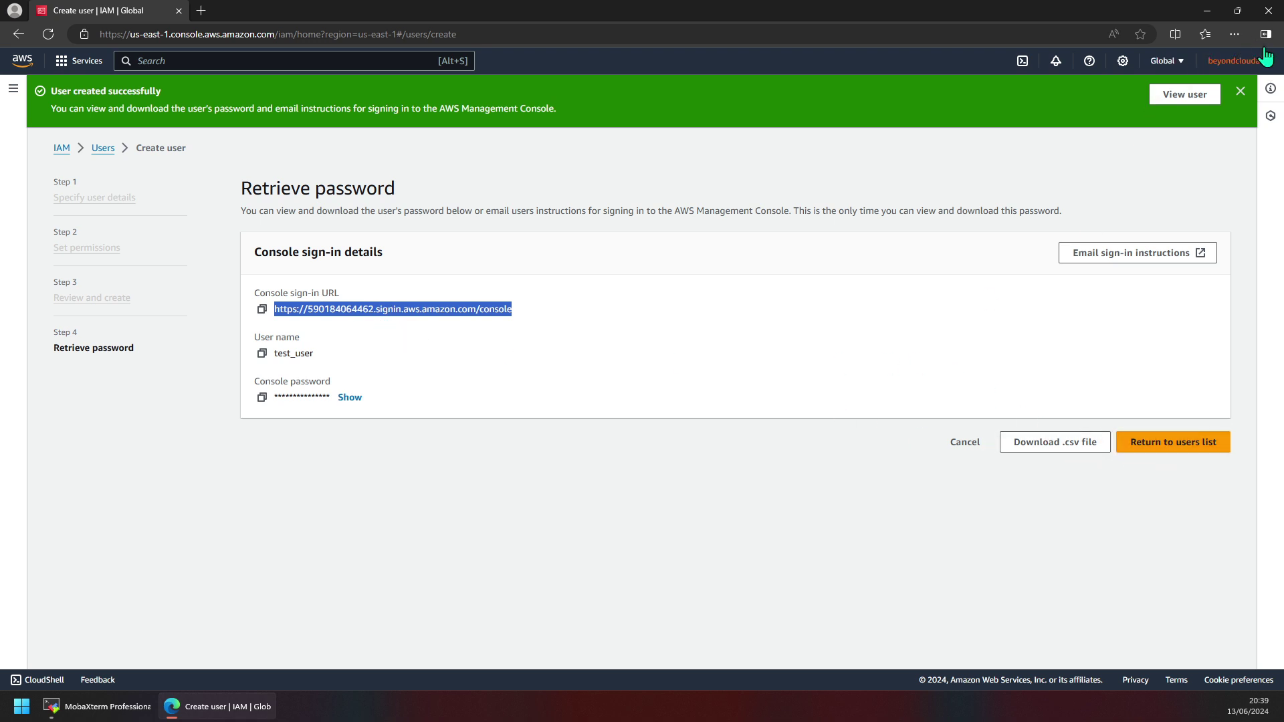
left_click(1234, 34)
left_click(1144, 99)
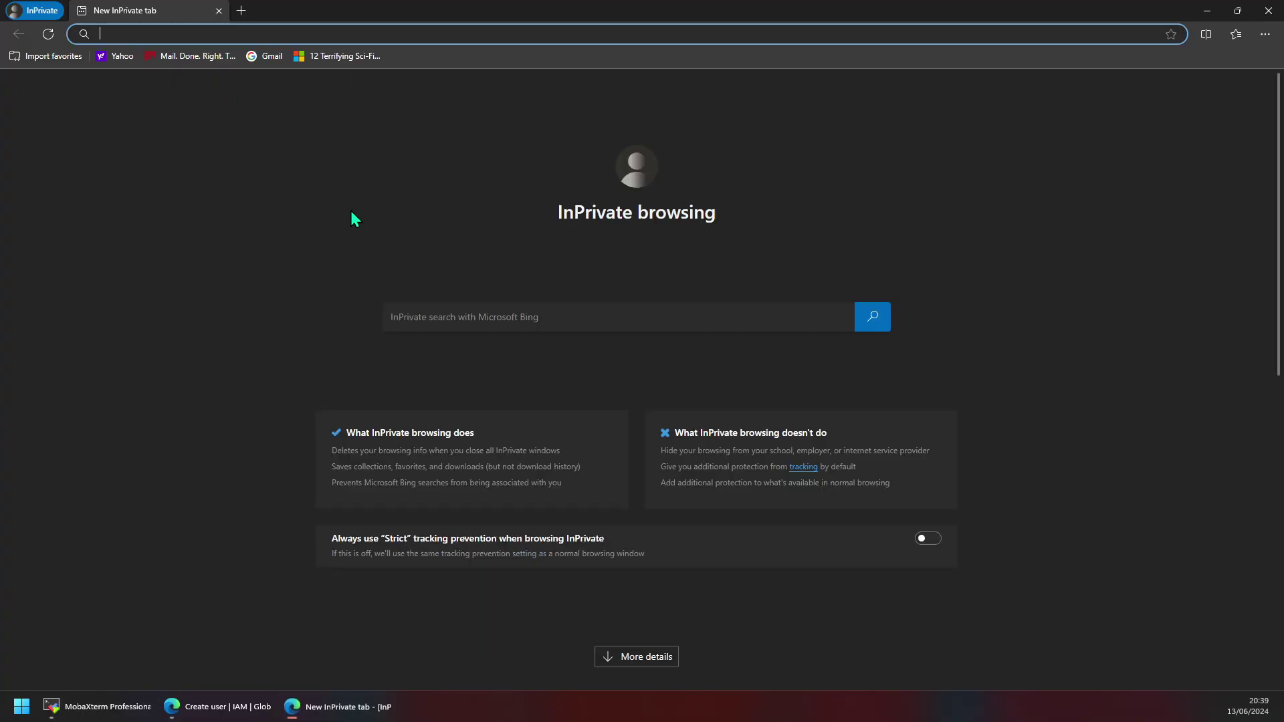
type("https://590184064462.signin.aws.amazon.com/console")
key("Return")
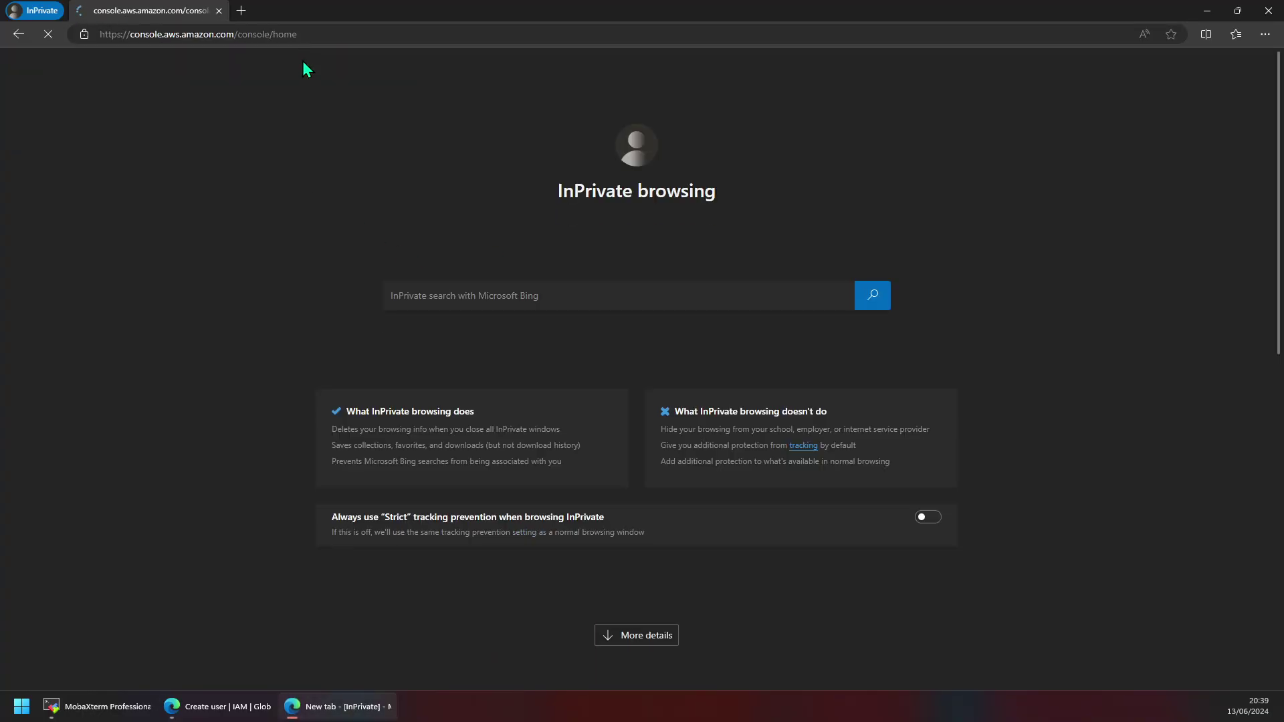
Fill the sign-in form's IAM user name with test_user.
key("alt+Tab")
double_click(298, 355)
key("ctrl+c")
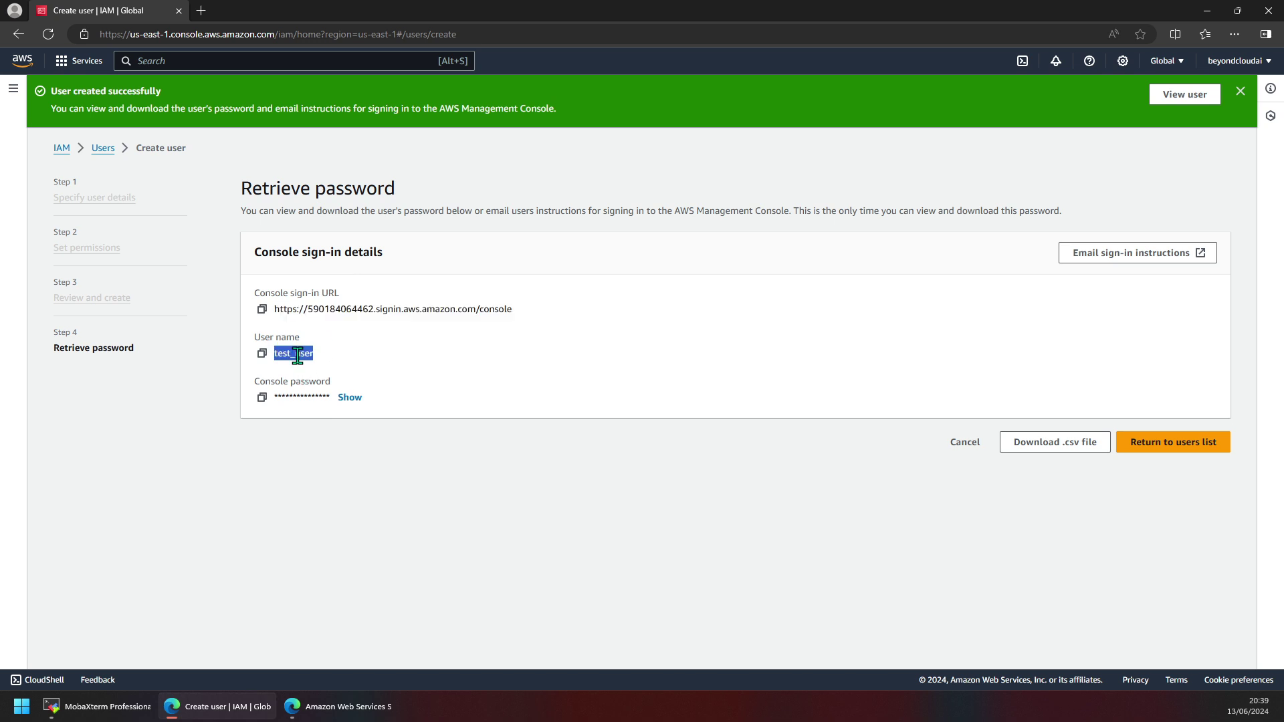
key("alt+Tab")
left_click(353, 298)
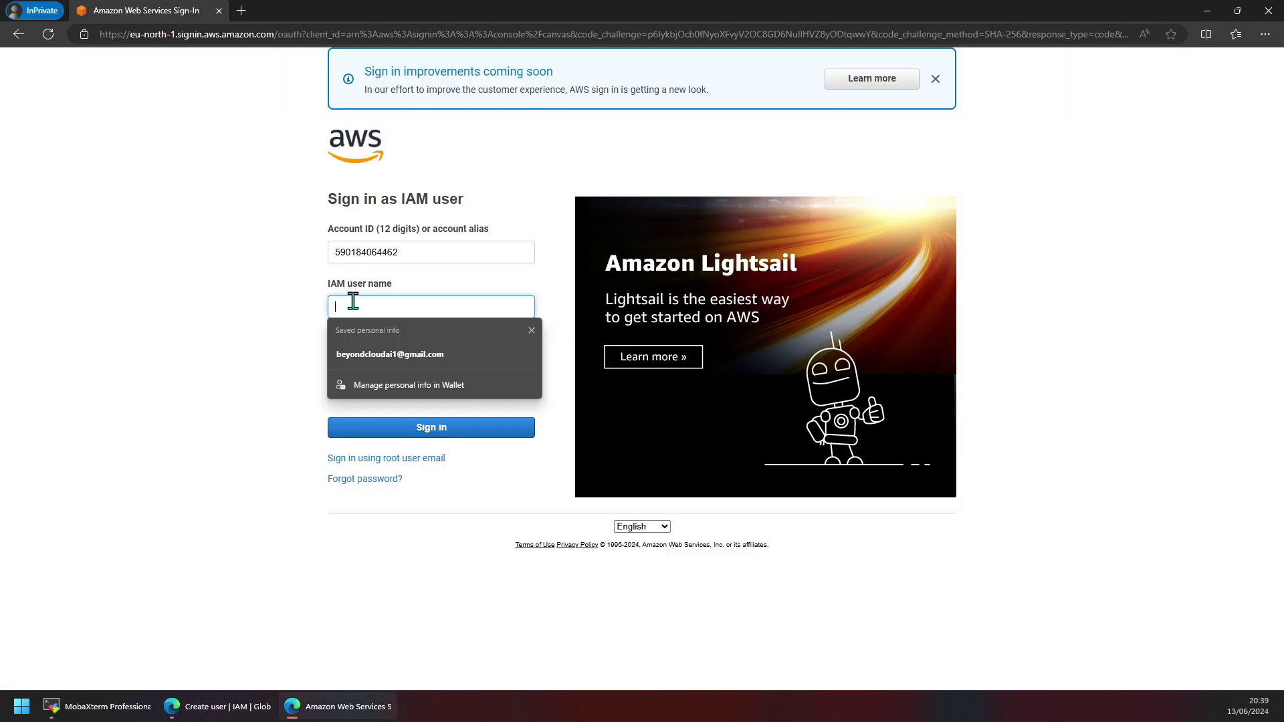
key("ctrl+v")
Enter test_user's generated console password and sign in.
key("alt+Tab")
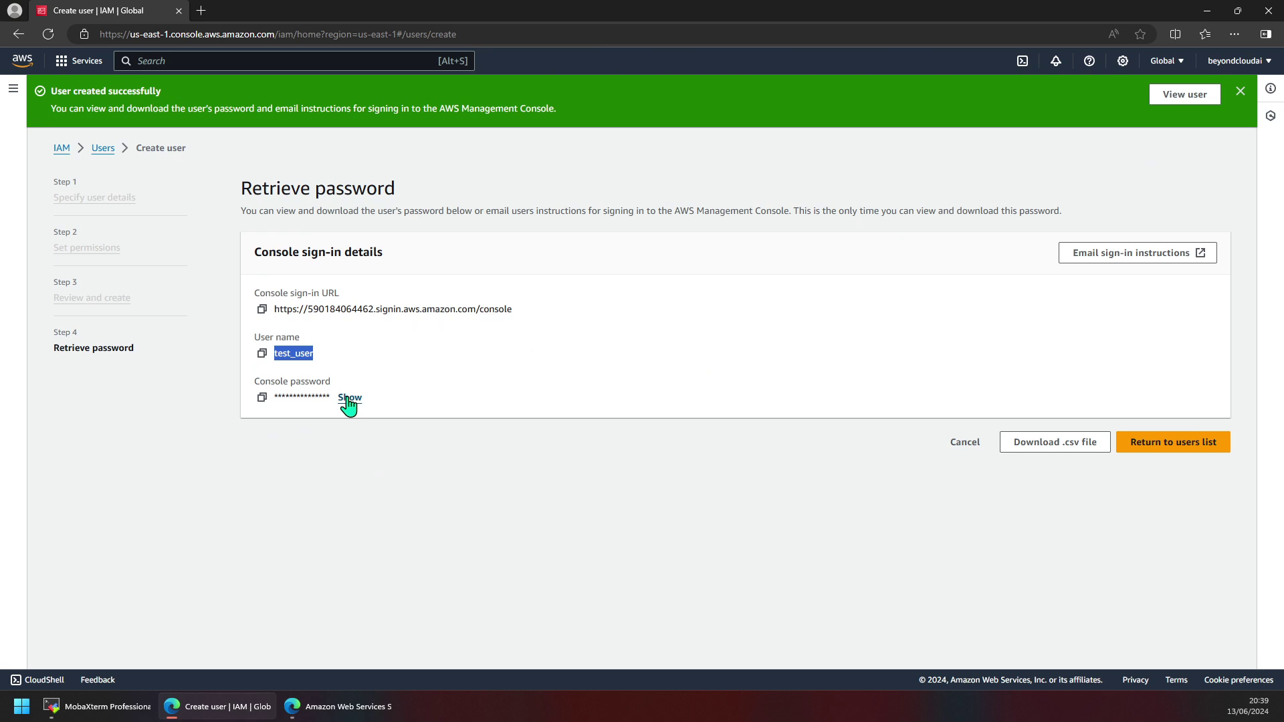
left_click(350, 398)
double_click(327, 398)
key("ctrl+c")
key("alt+Tab")
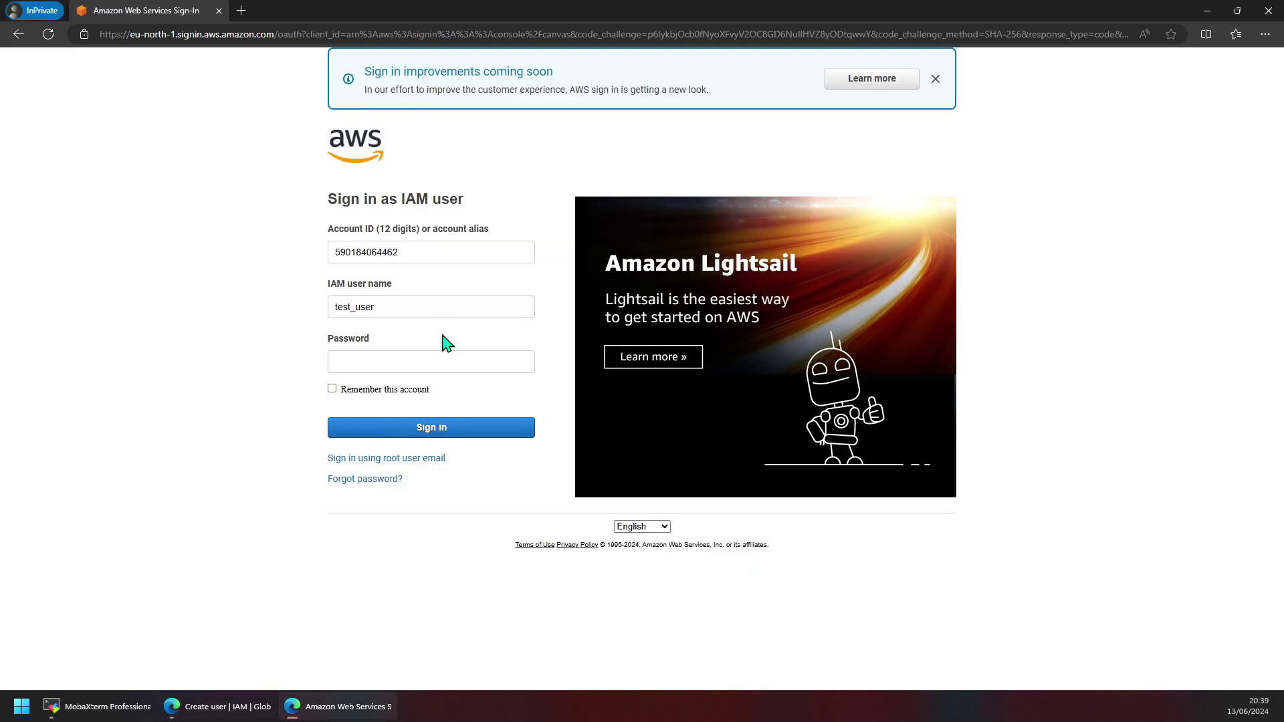
left_click(432, 358)
key("ctrl+v")
left_click(397, 391)
left_click(401, 421)
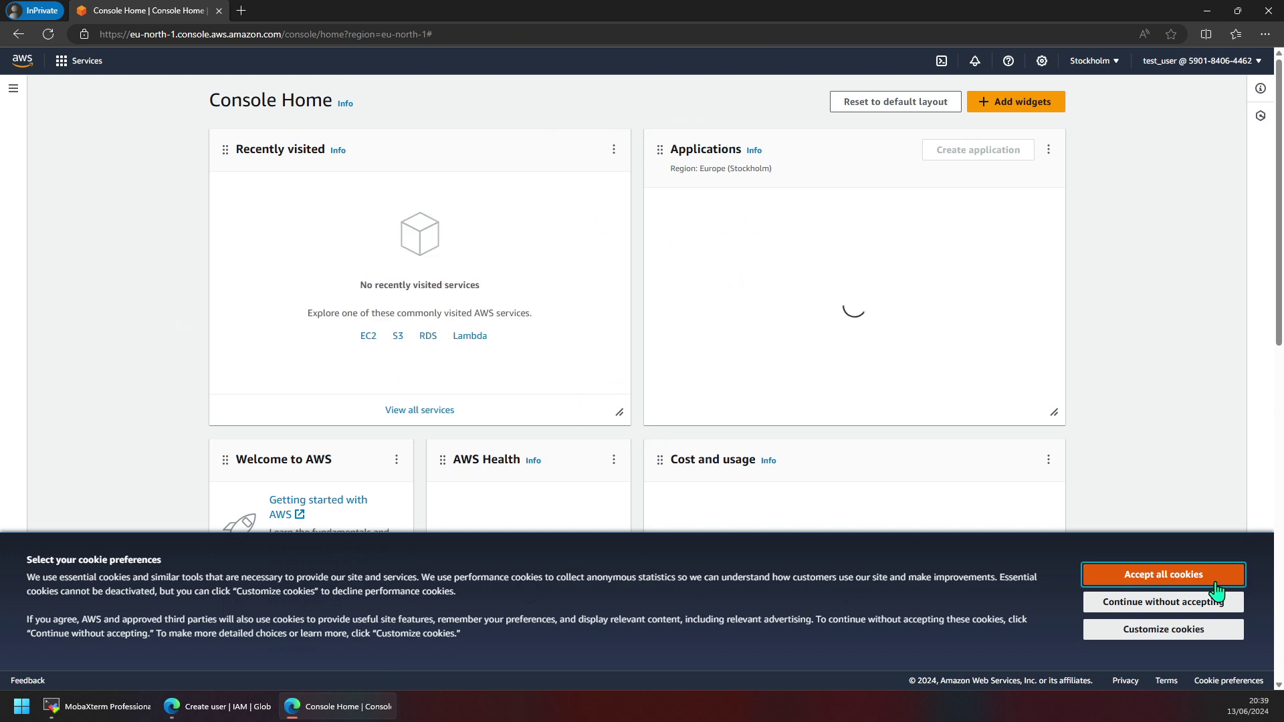
Accept the cookie preferences and dismiss the console tour tips.
left_click(1204, 602)
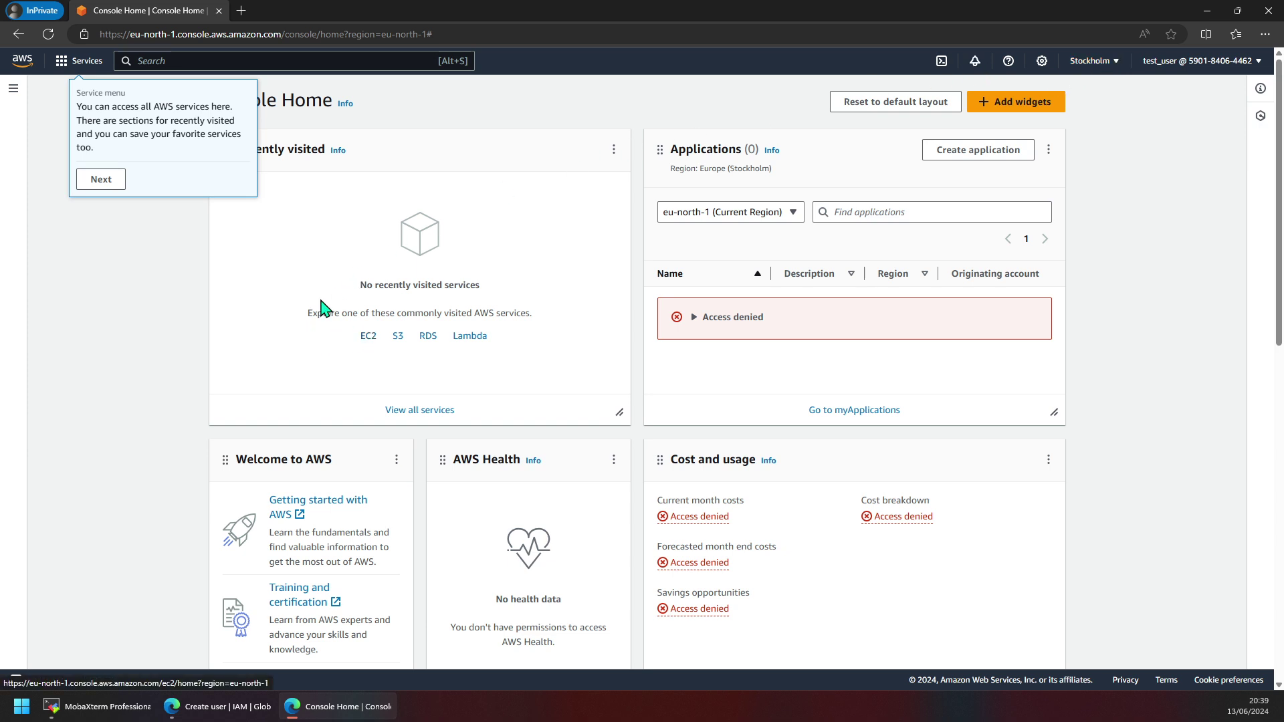
left_click(102, 182)
left_click(163, 168)
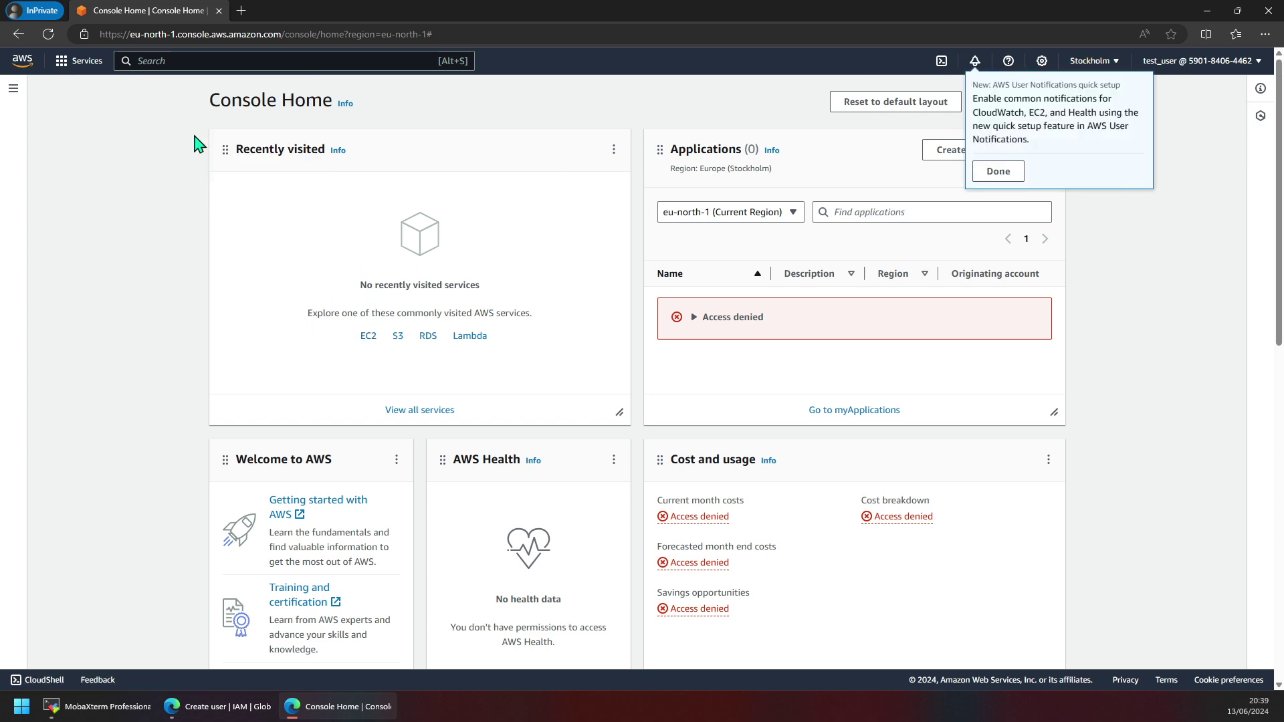
Open IAM via the 'iam' search, review the access-denied dashboard panels, then go to Users.
left_click(194, 61)
type("iam")
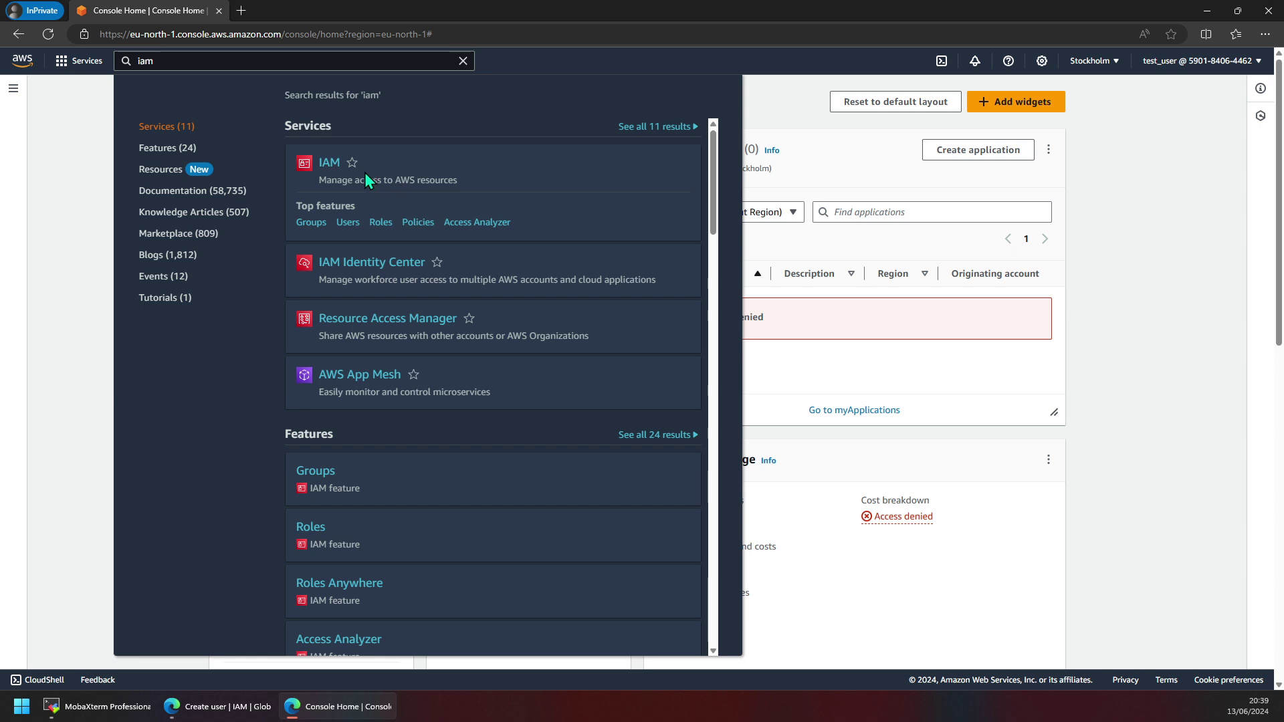
left_click(327, 175)
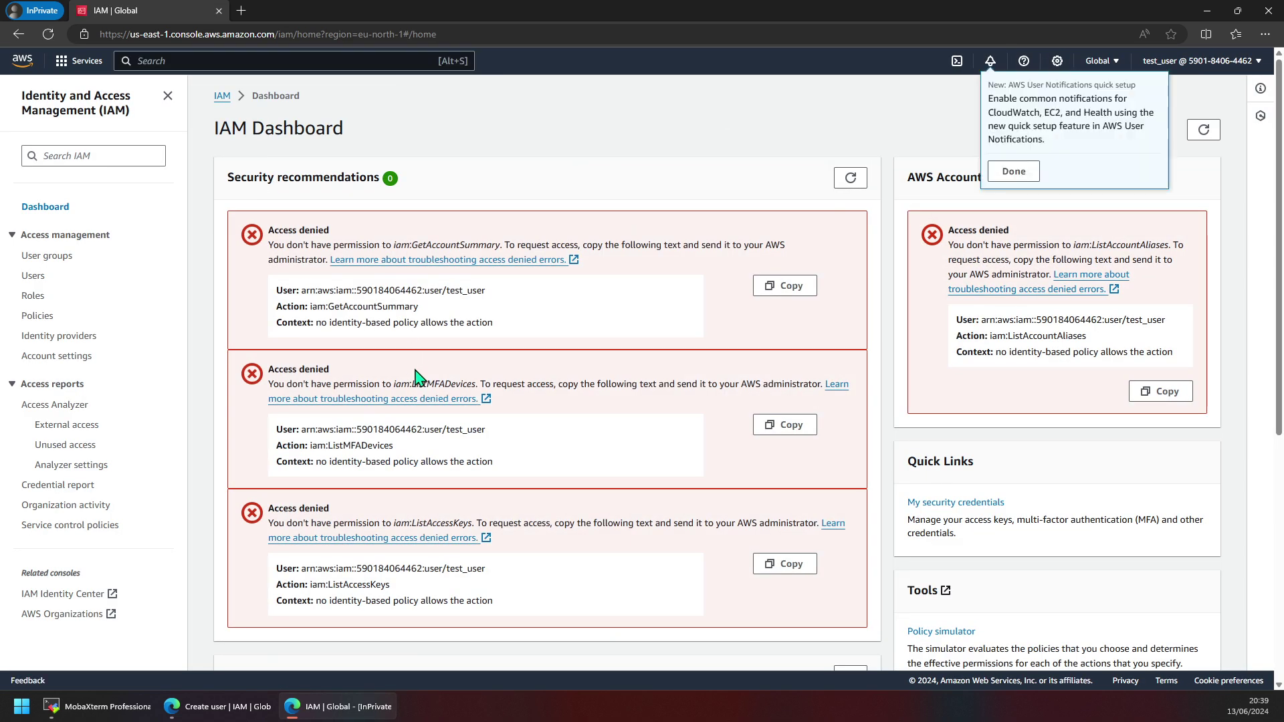
scroll(361, 335, "down", 6)
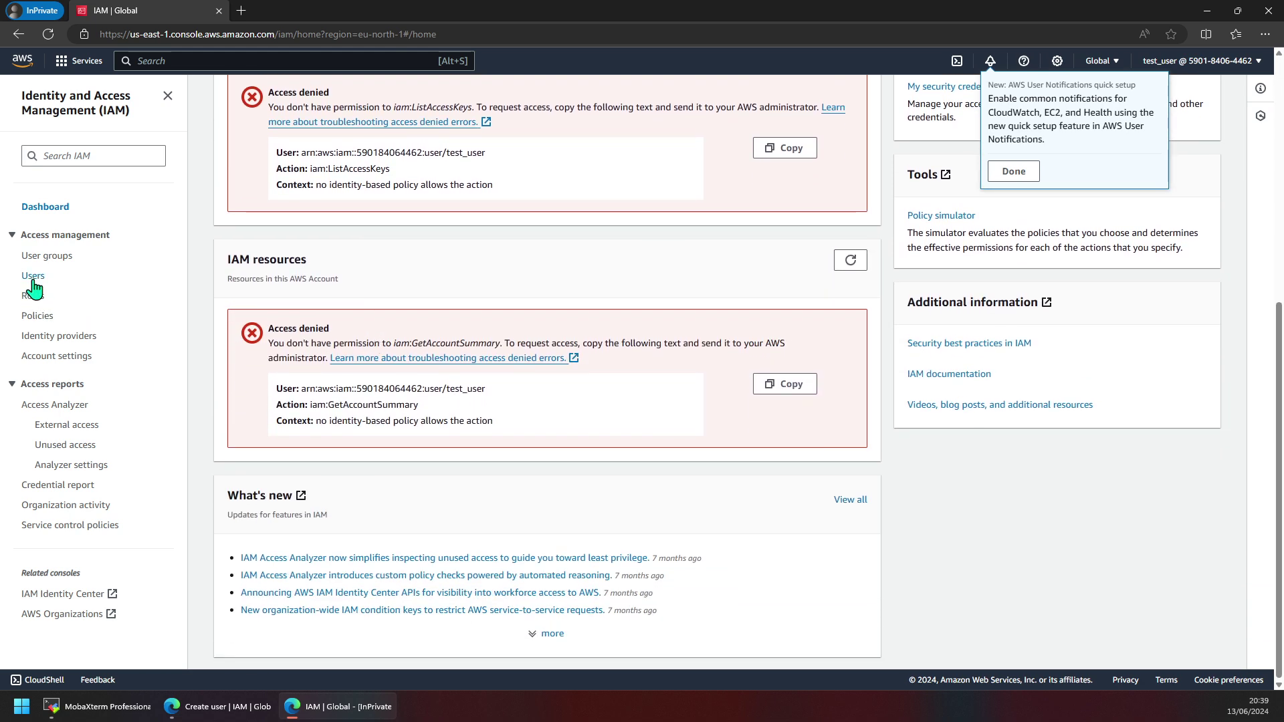
left_click(33, 276)
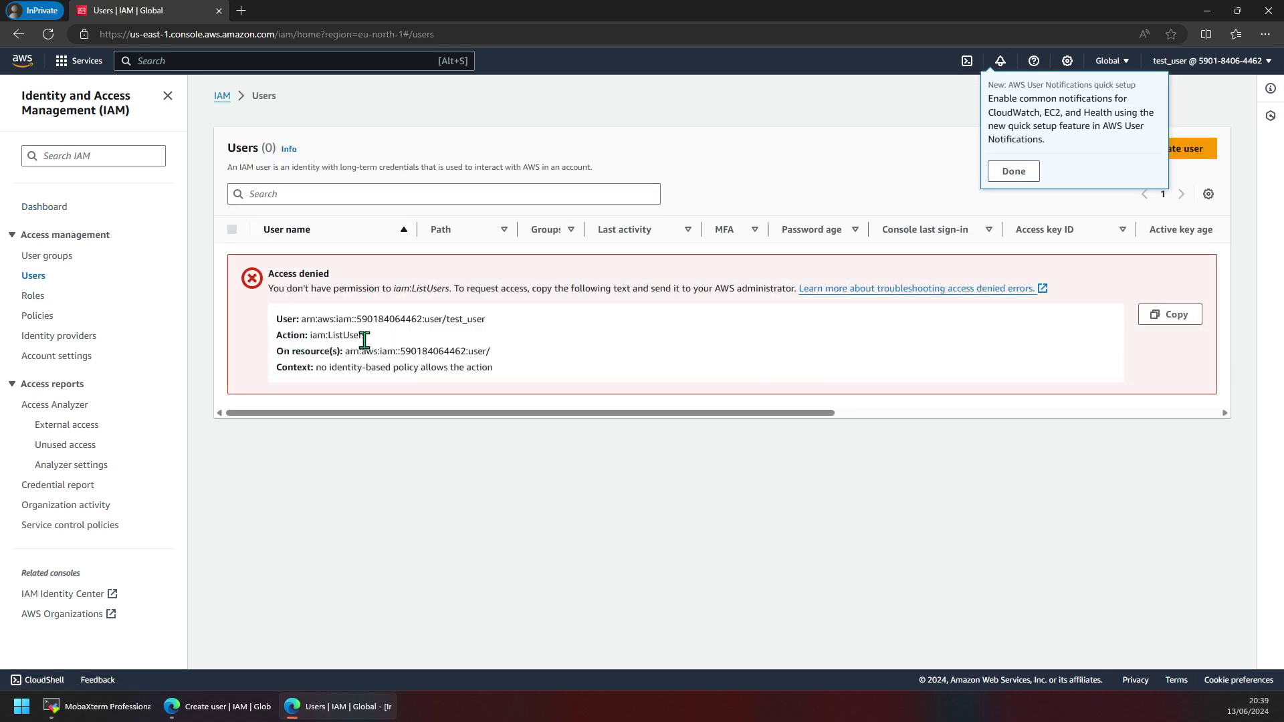
Check the User groups and Policies lists, both refusing test_user access.
left_click(46, 257)
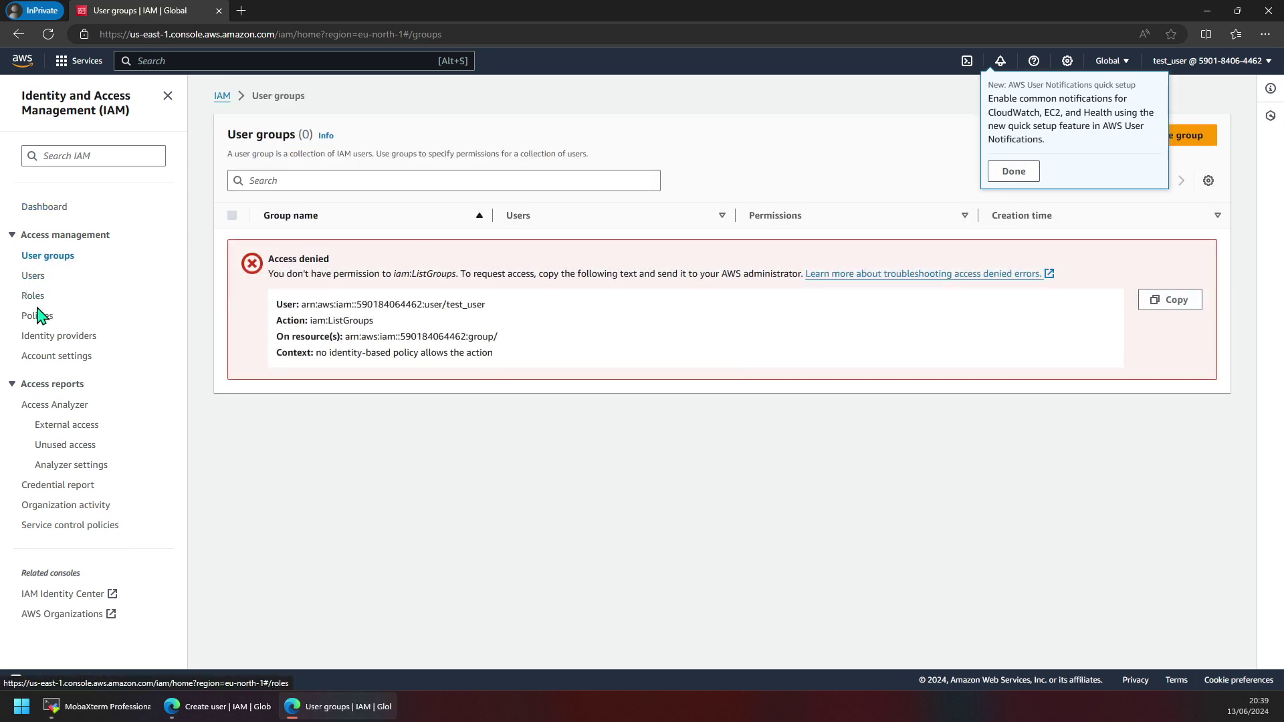
left_click(35, 319)
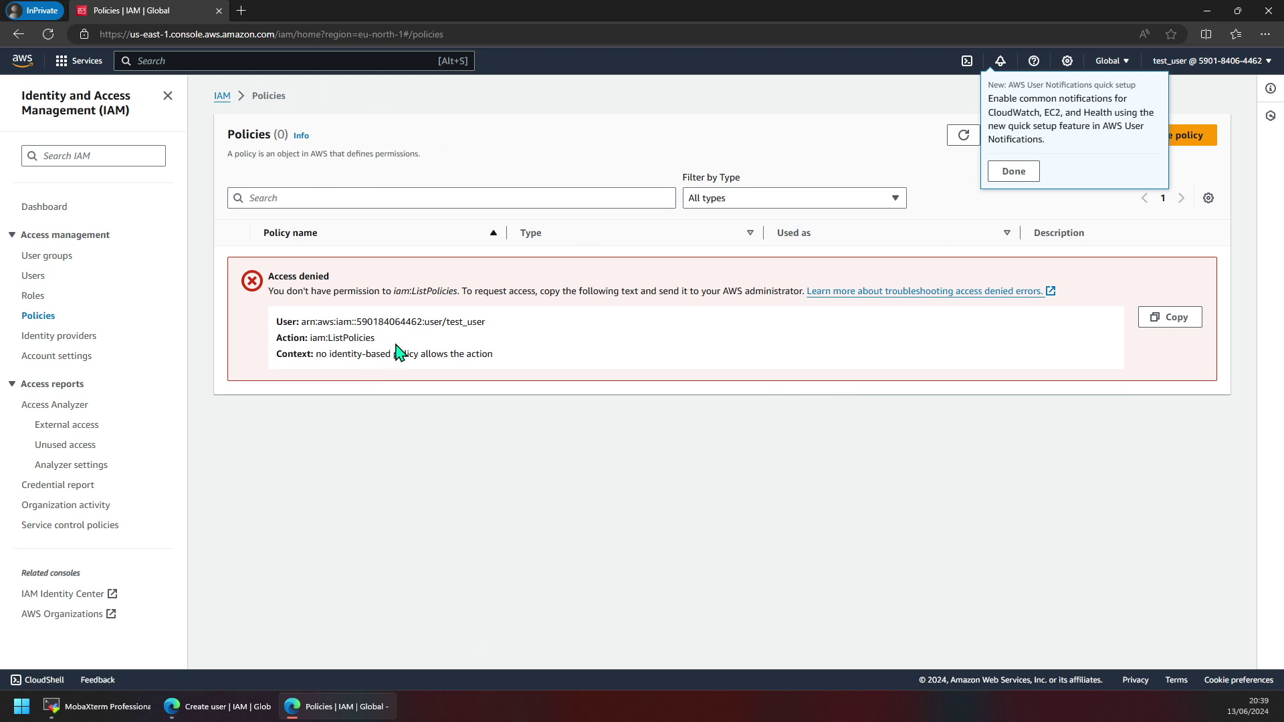
left_click(1015, 171)
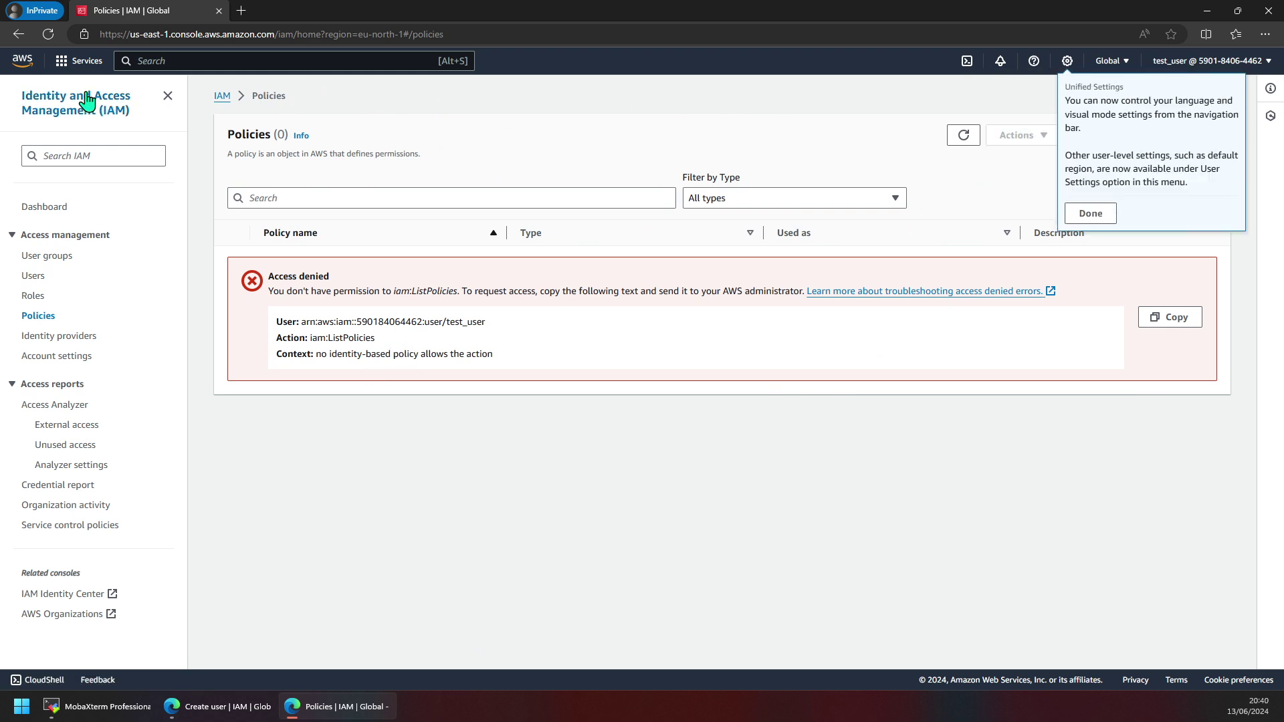
left_click(171, 60)
Open EC2 via 'ec2' search, view instances without the running filter, then revisit the EC2 Dashboard.
type("ec2")
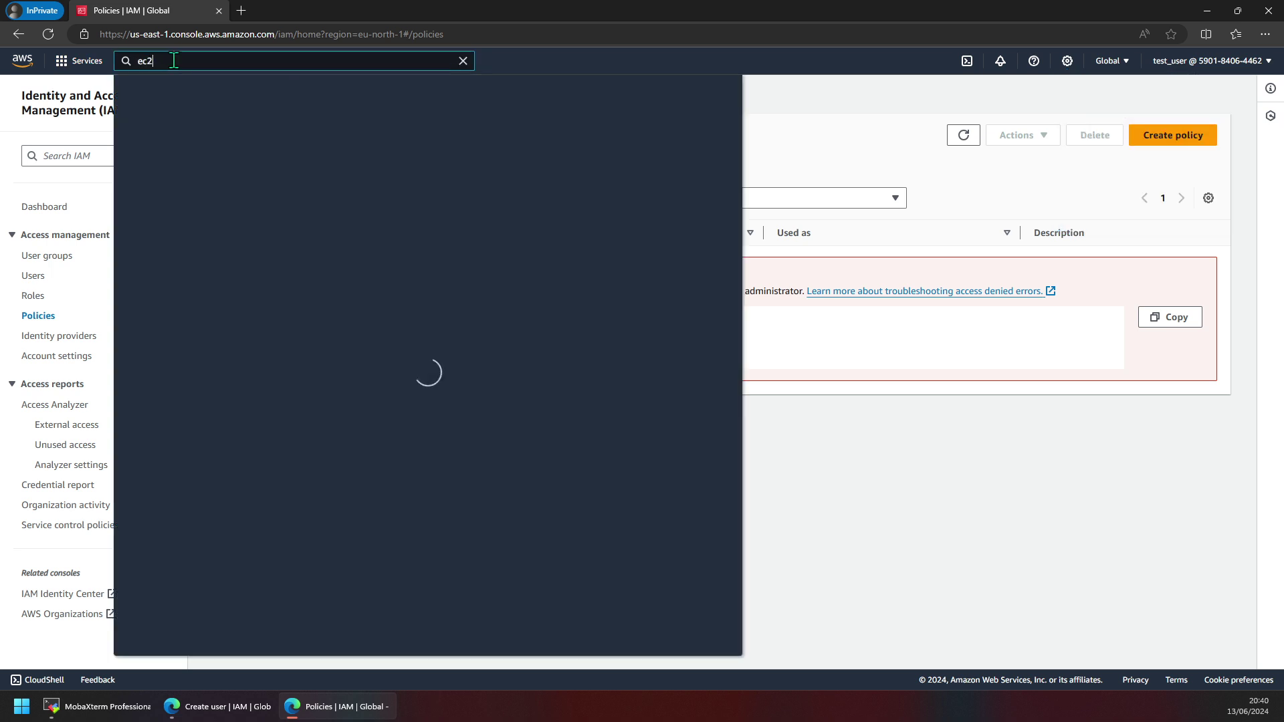
left_click(321, 166)
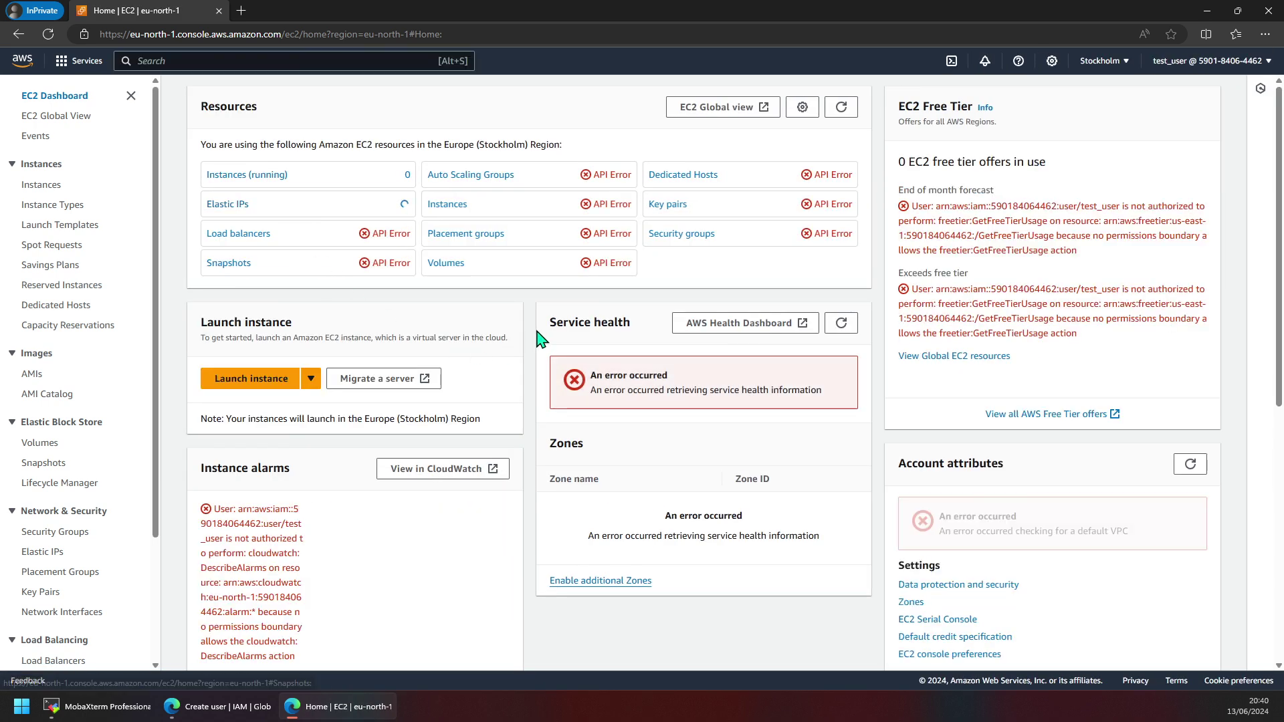
left_click(248, 175)
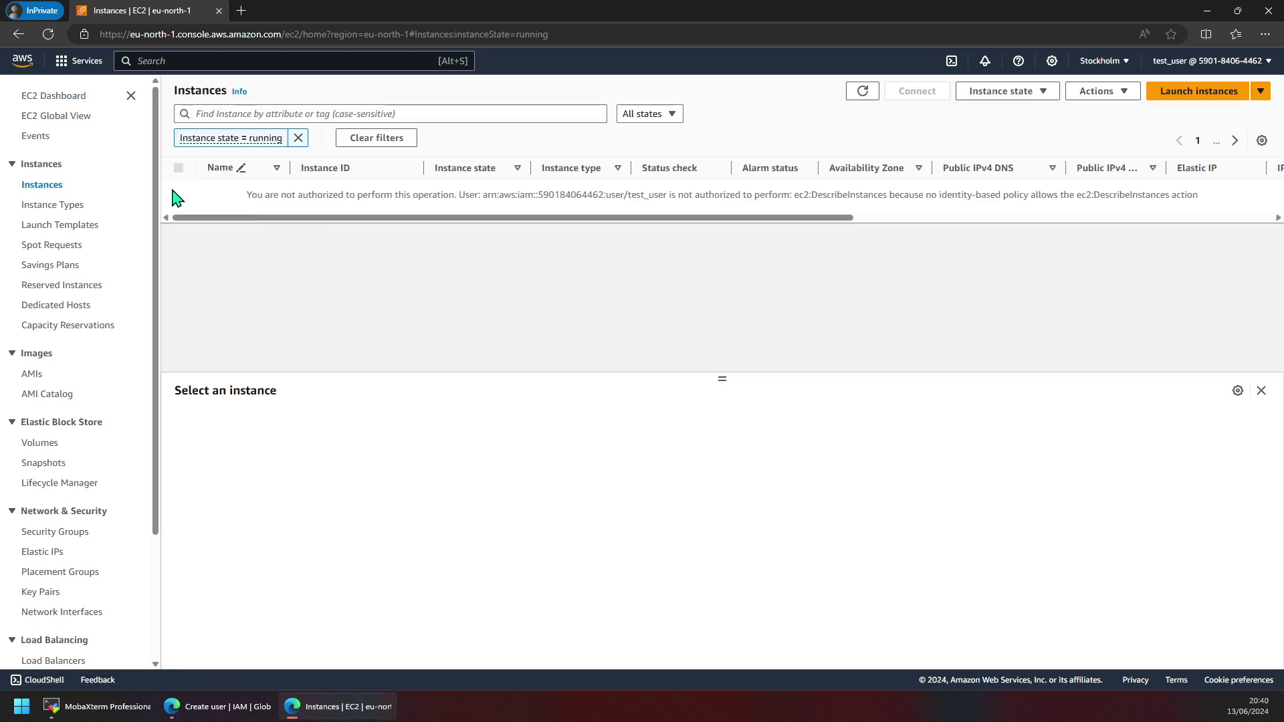
left_click(299, 138)
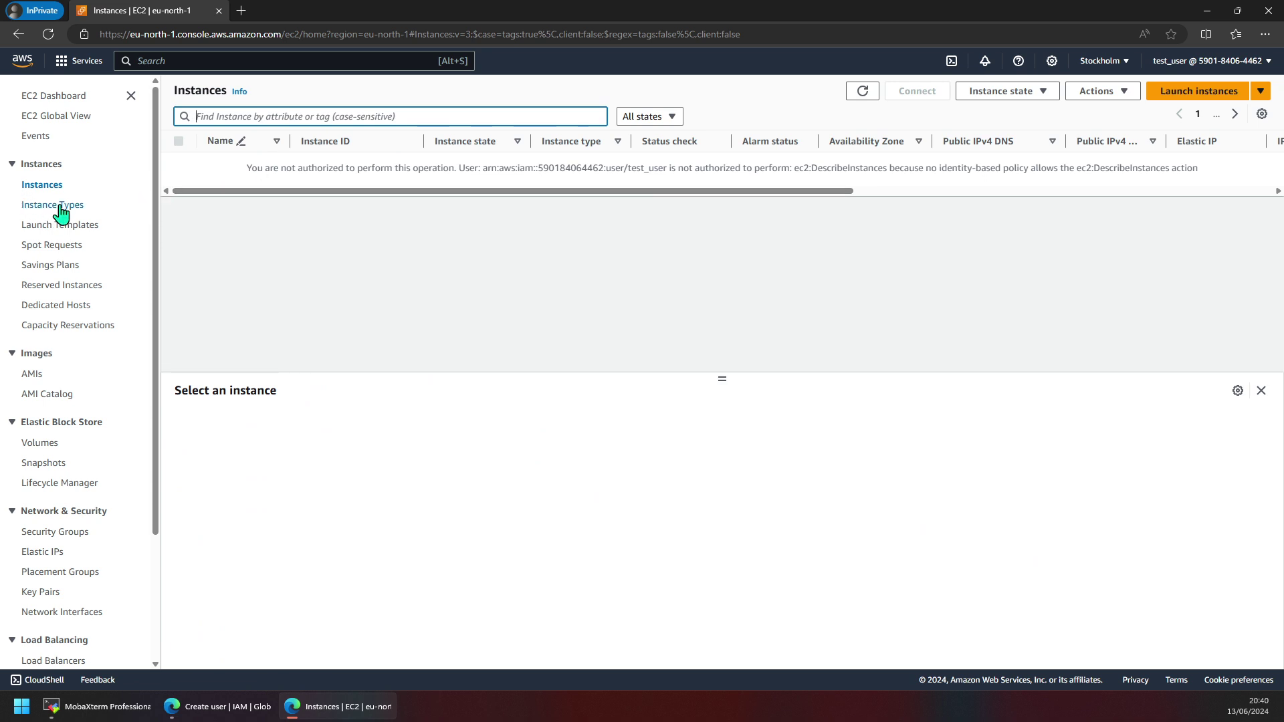
left_click(40, 99)
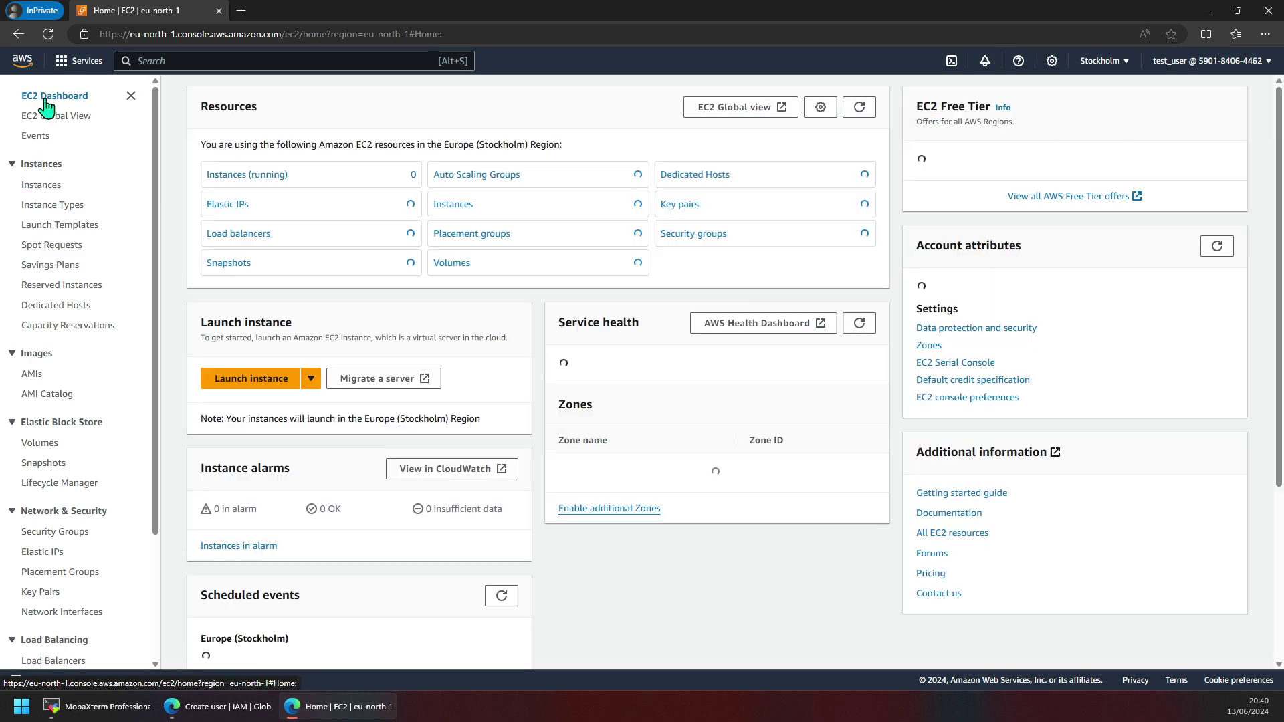
scroll(331, 462, "down", 5)
scroll(439, 407, "up", 5)
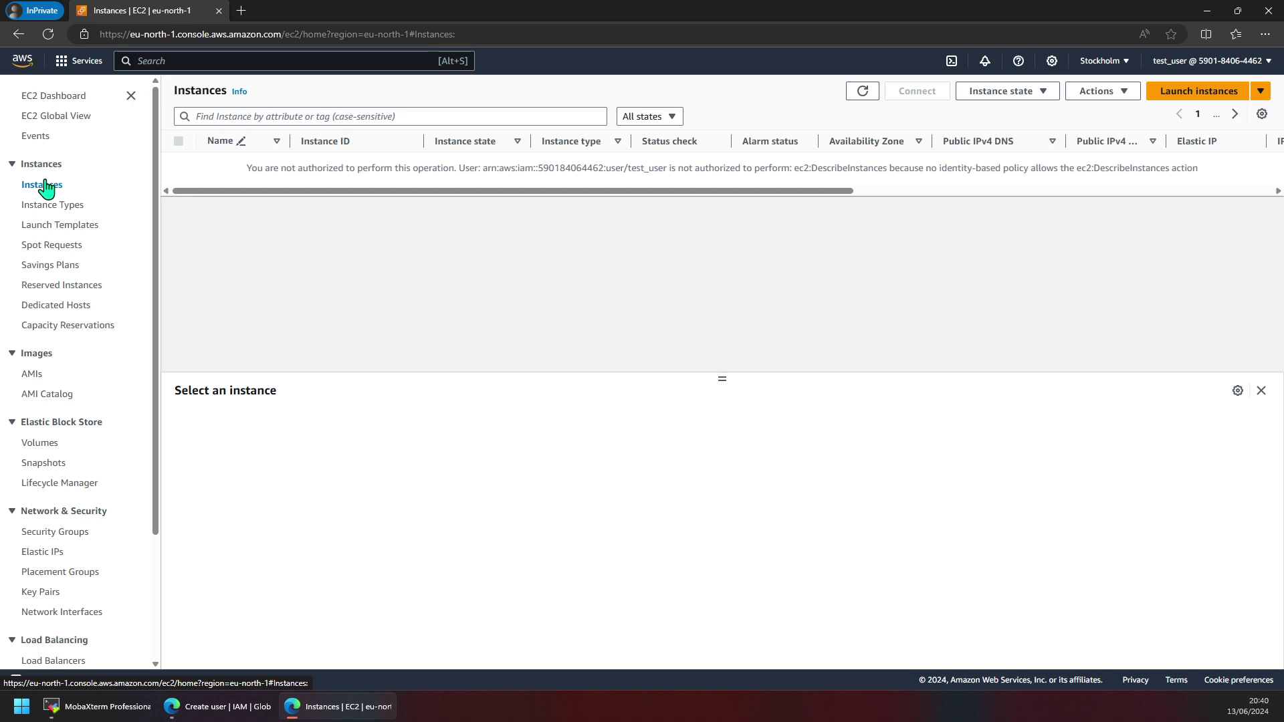
Open S3 Buckets and inspect the missing s3:ListAllMyBuckets permission error.
left_click(175, 61)
type("s3")
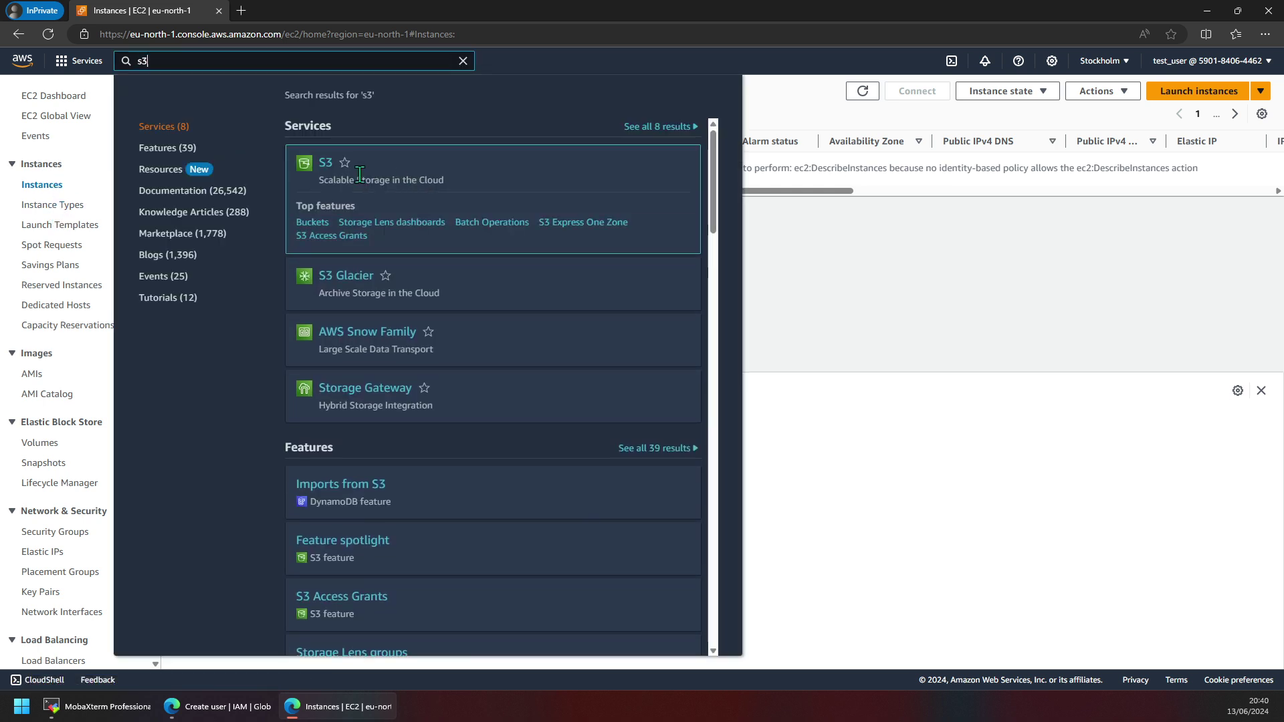
left_click(326, 165)
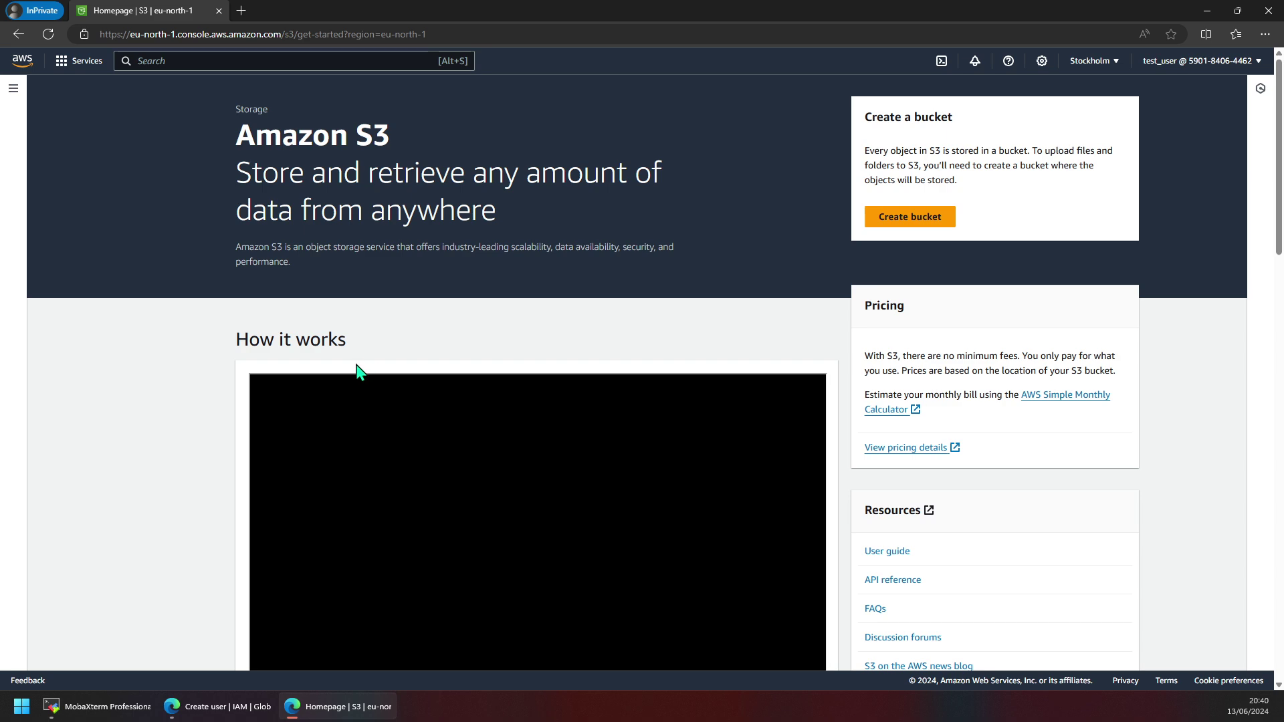
scroll(532, 339, "down", 3)
scroll(869, 253, "up", 3)
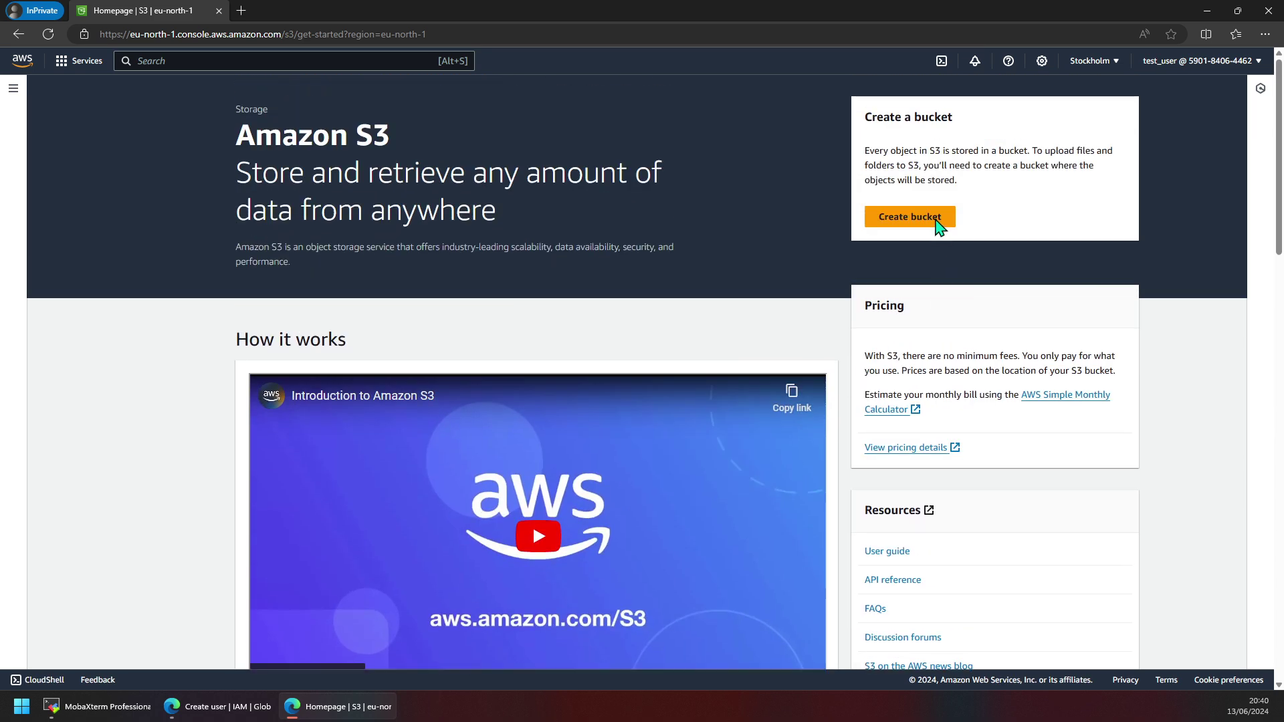
left_click(14, 89)
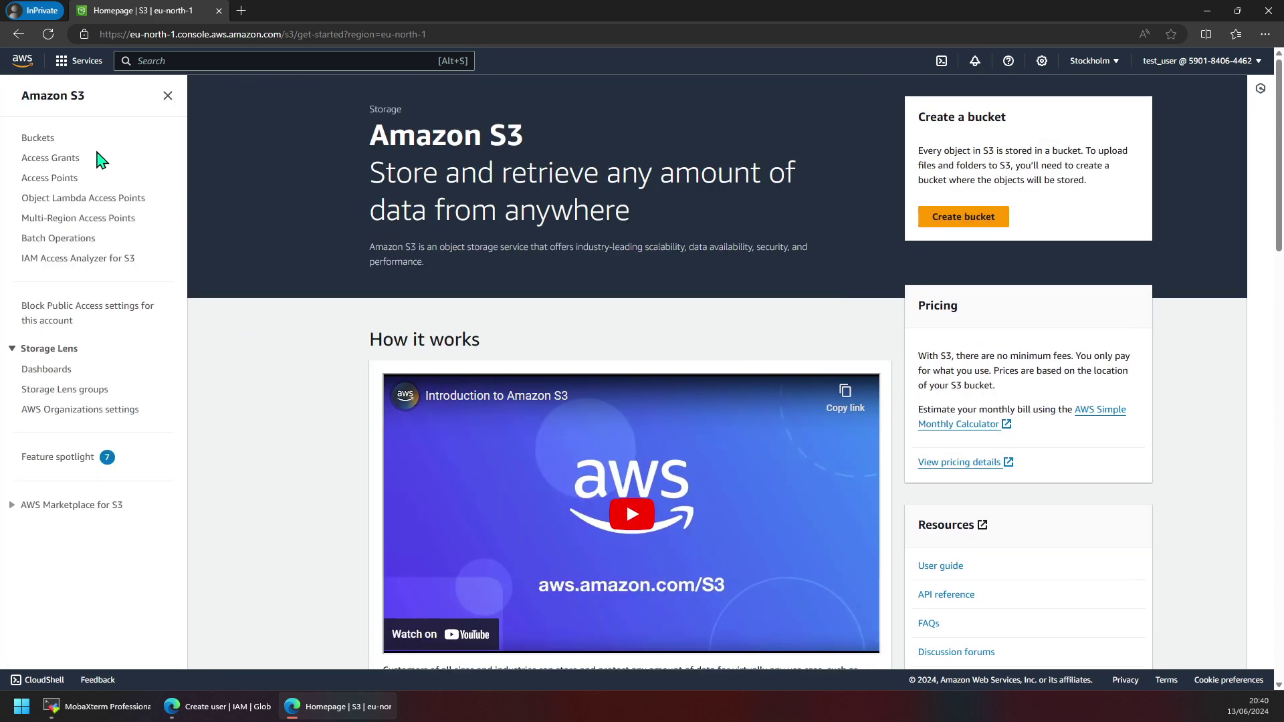
left_click(38, 139)
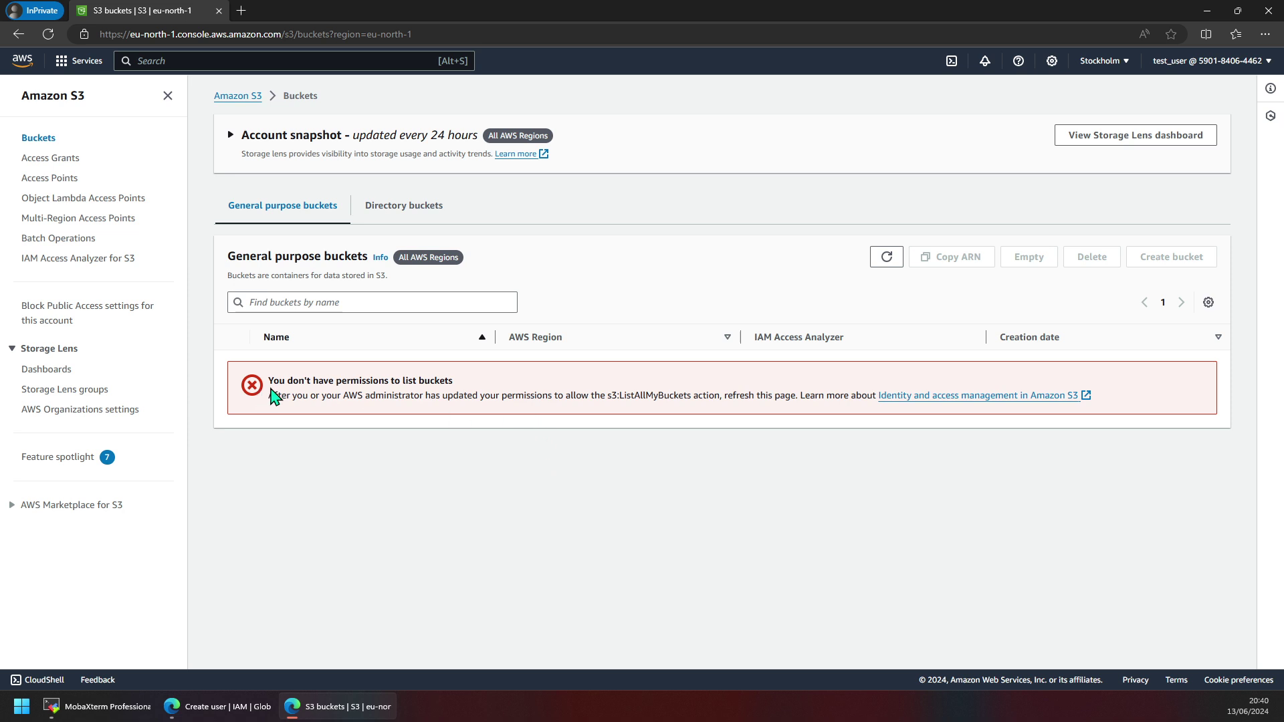
triple_click(548, 400)
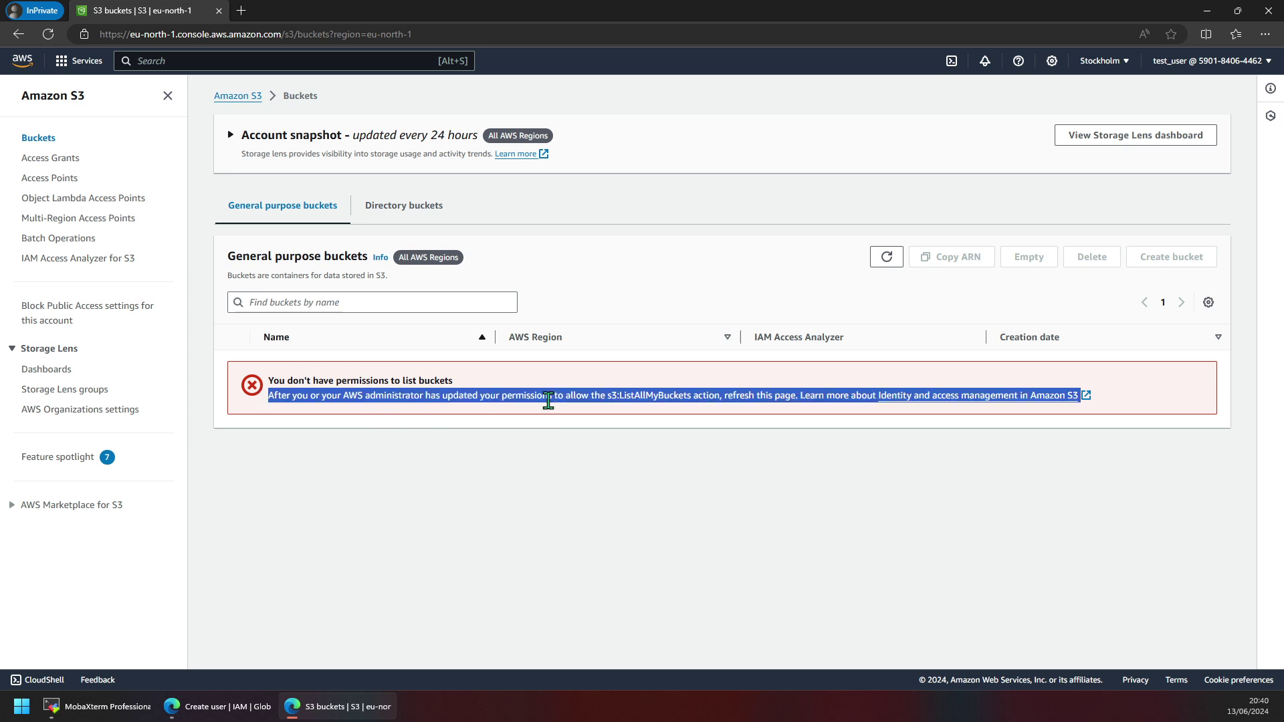
double_click(649, 396)
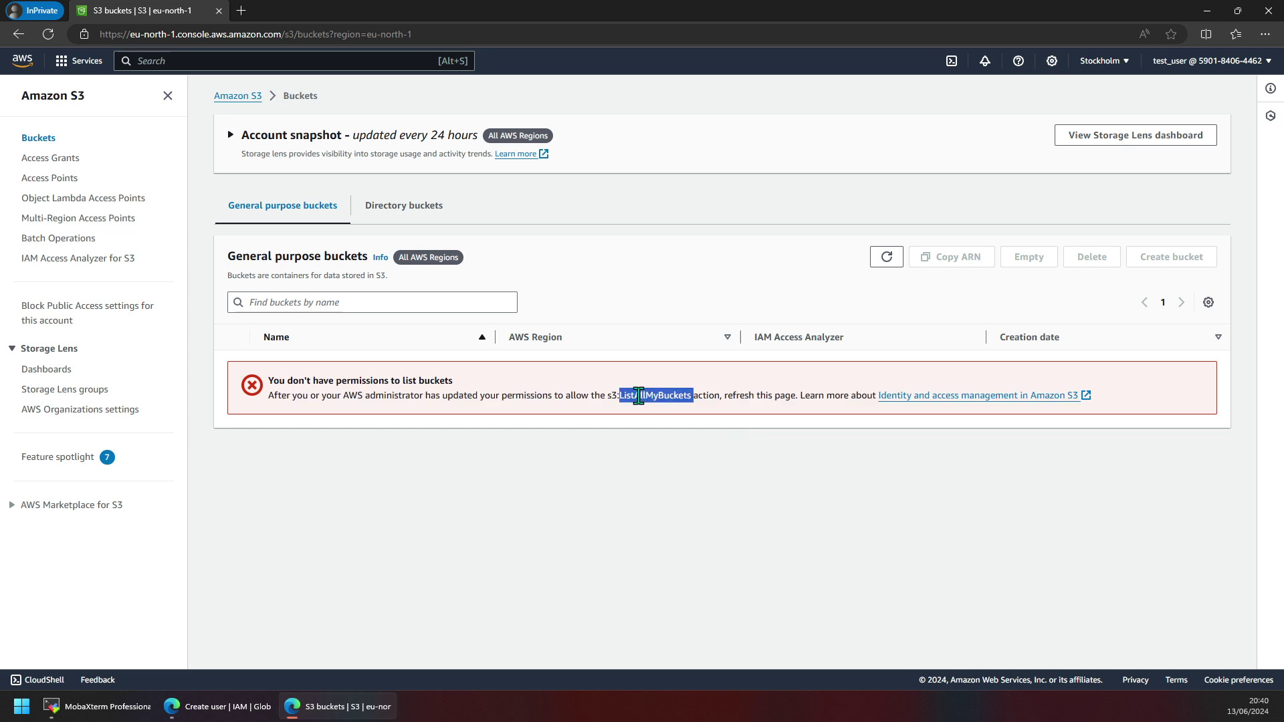
Glance at the Services list and the account menu, then return to Console Home.
left_click(187, 59)
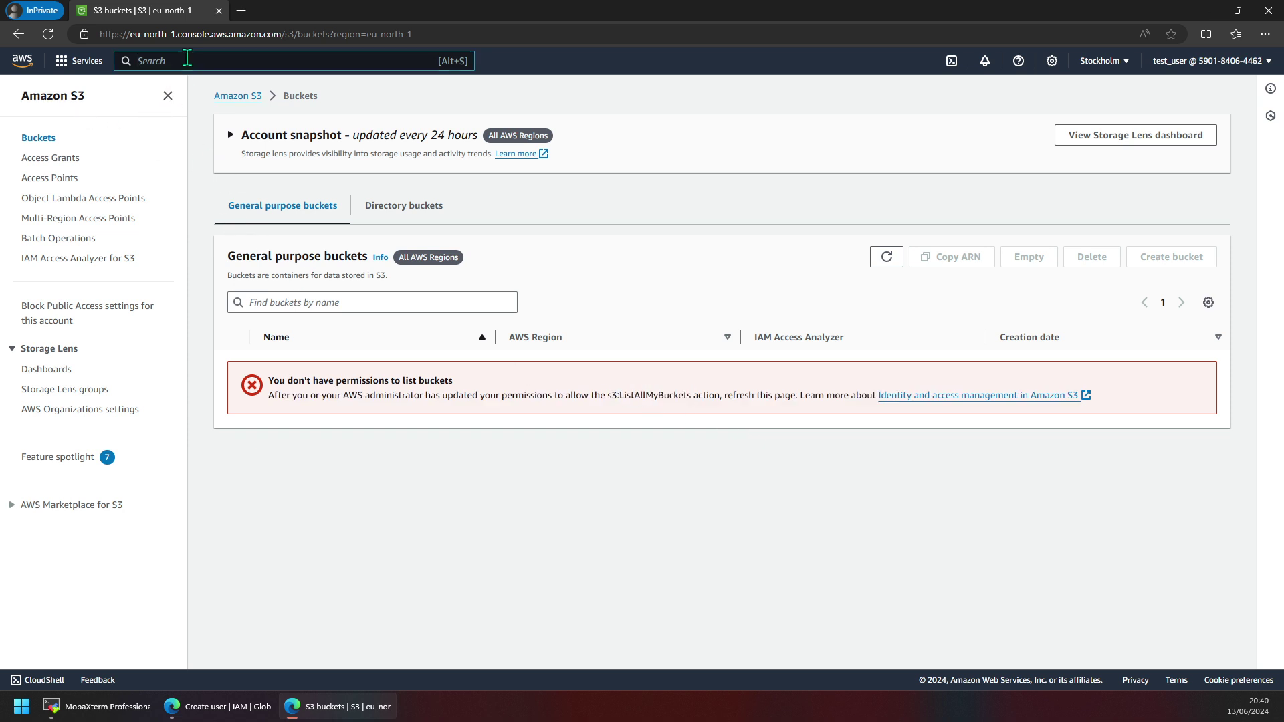
left_click(72, 64)
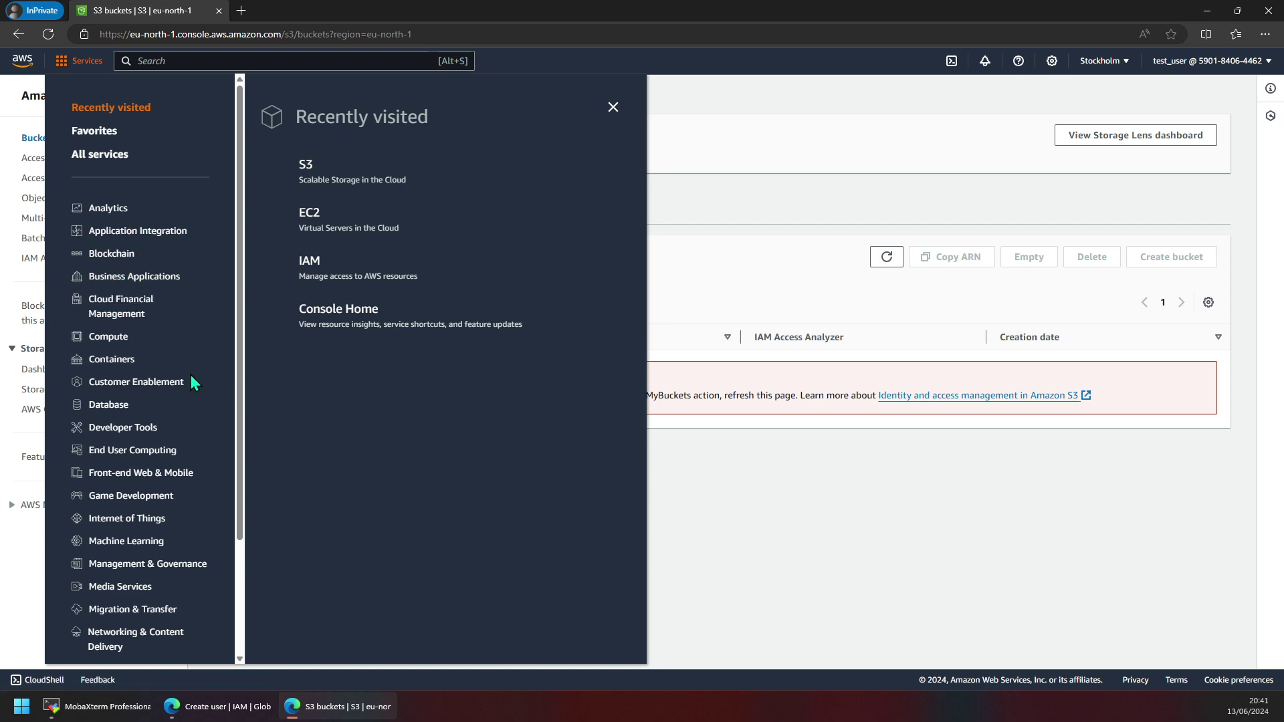
left_click(770, 445)
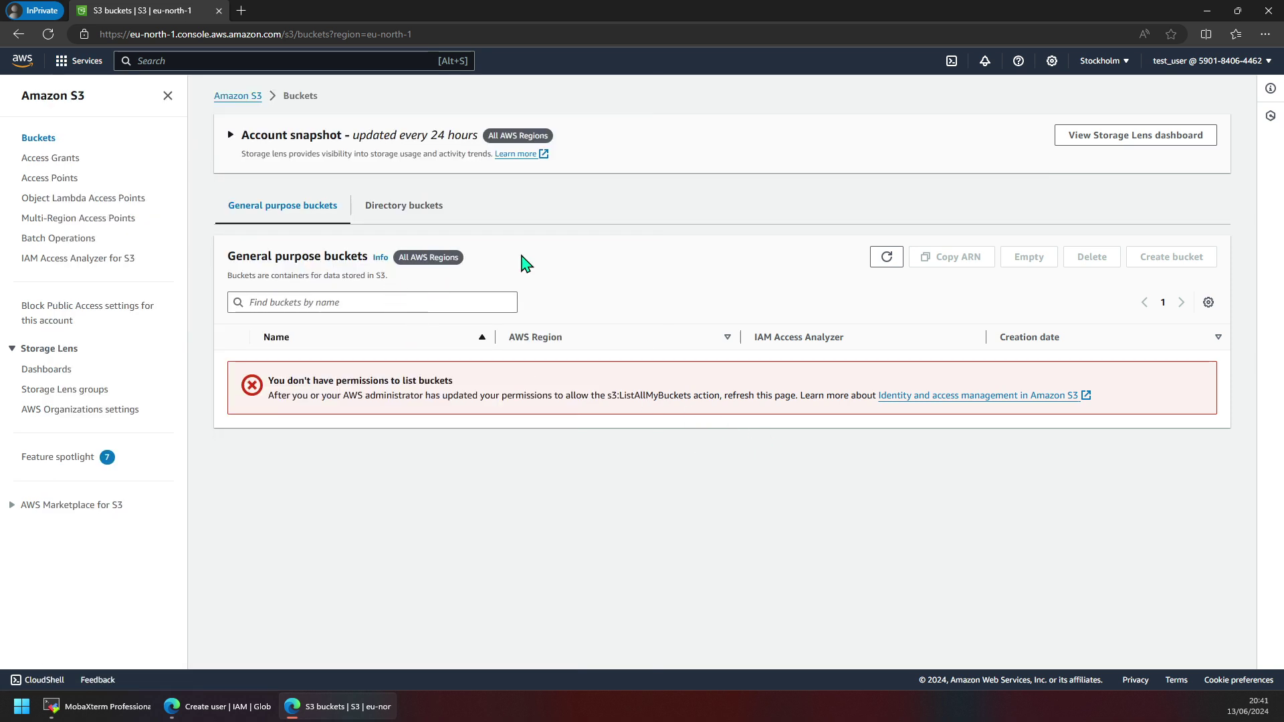
left_click(1194, 67)
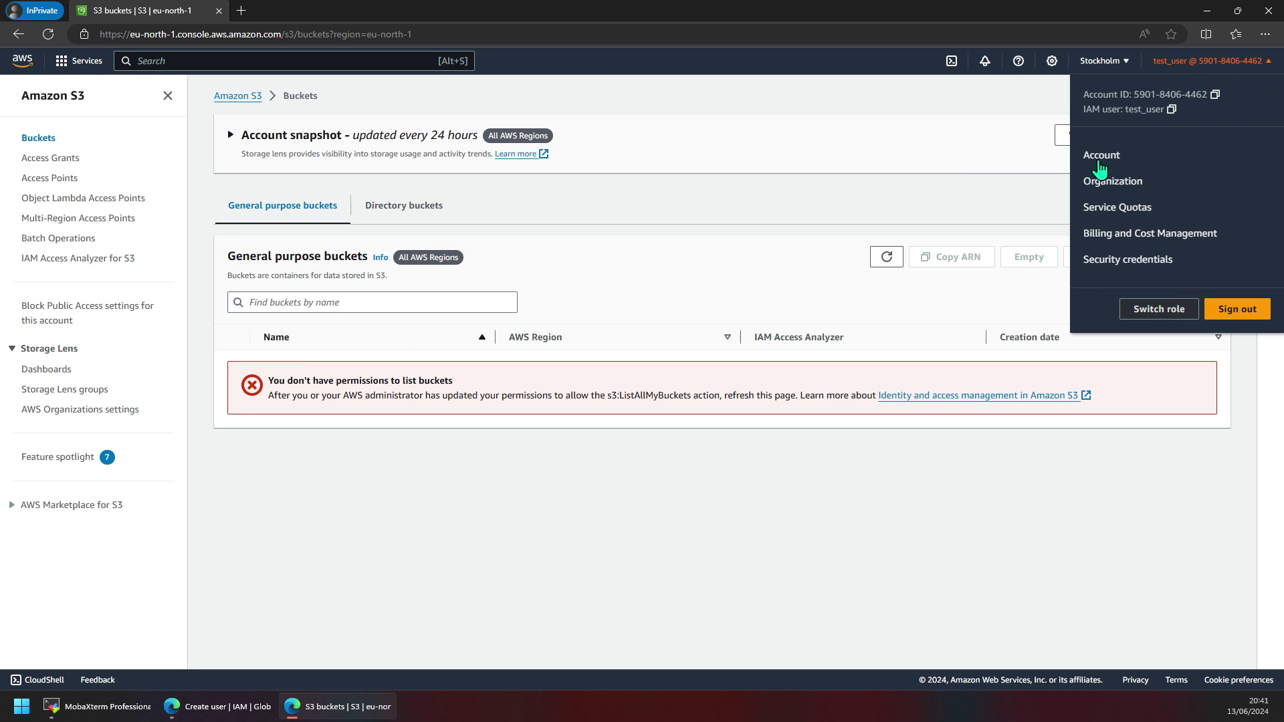
left_click(950, 137)
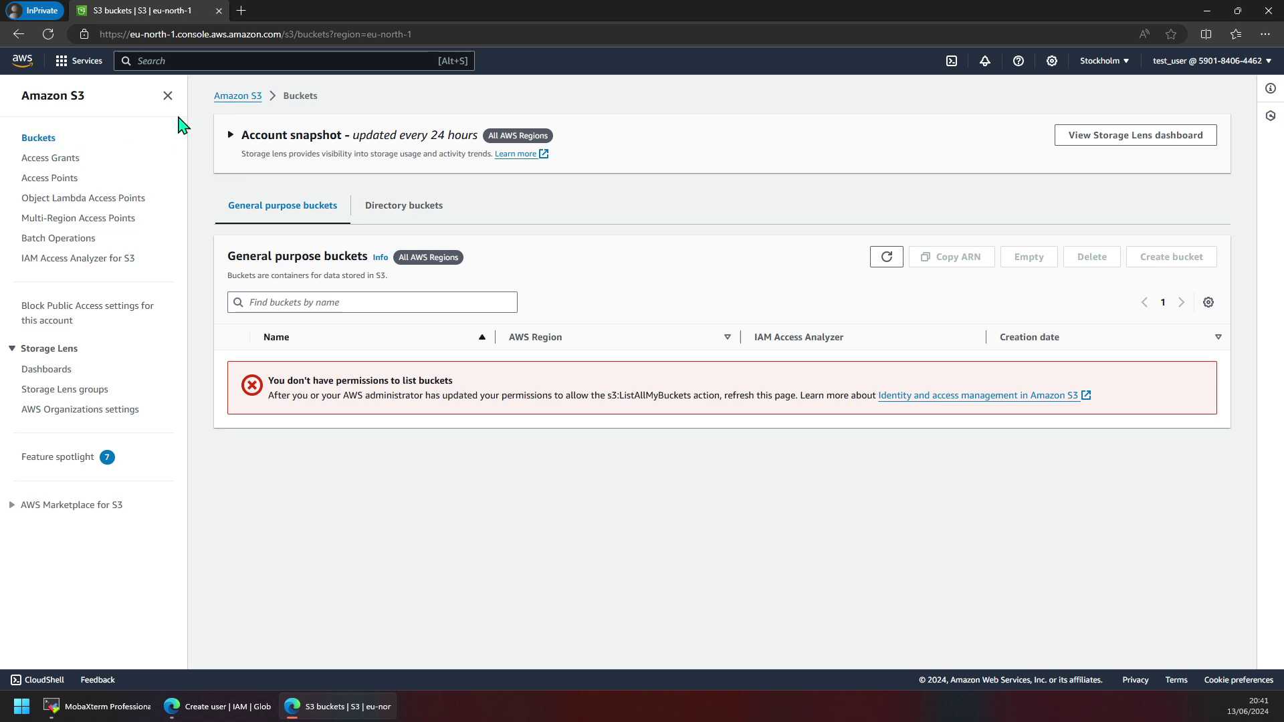
left_click(22, 60)
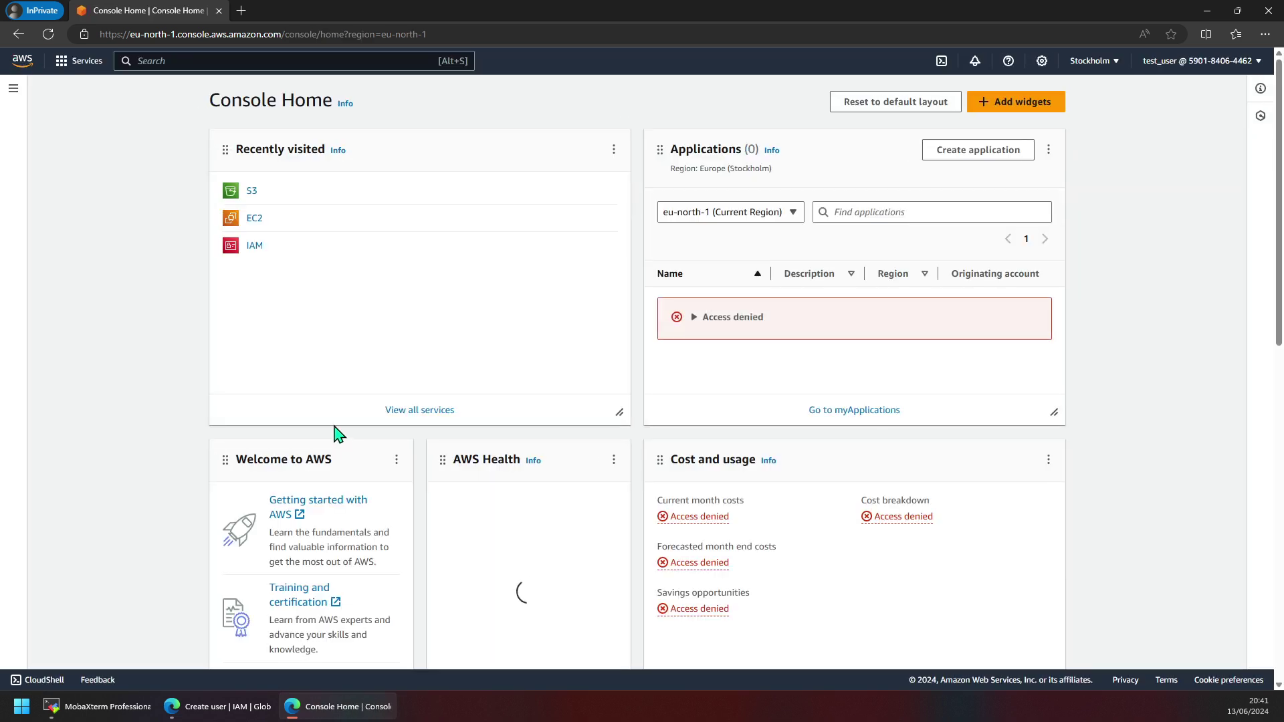
Review Console Home's access-denied widgets, then switch to the 'Create user | IAM | Global' window.
scroll(622, 412, "down", 5)
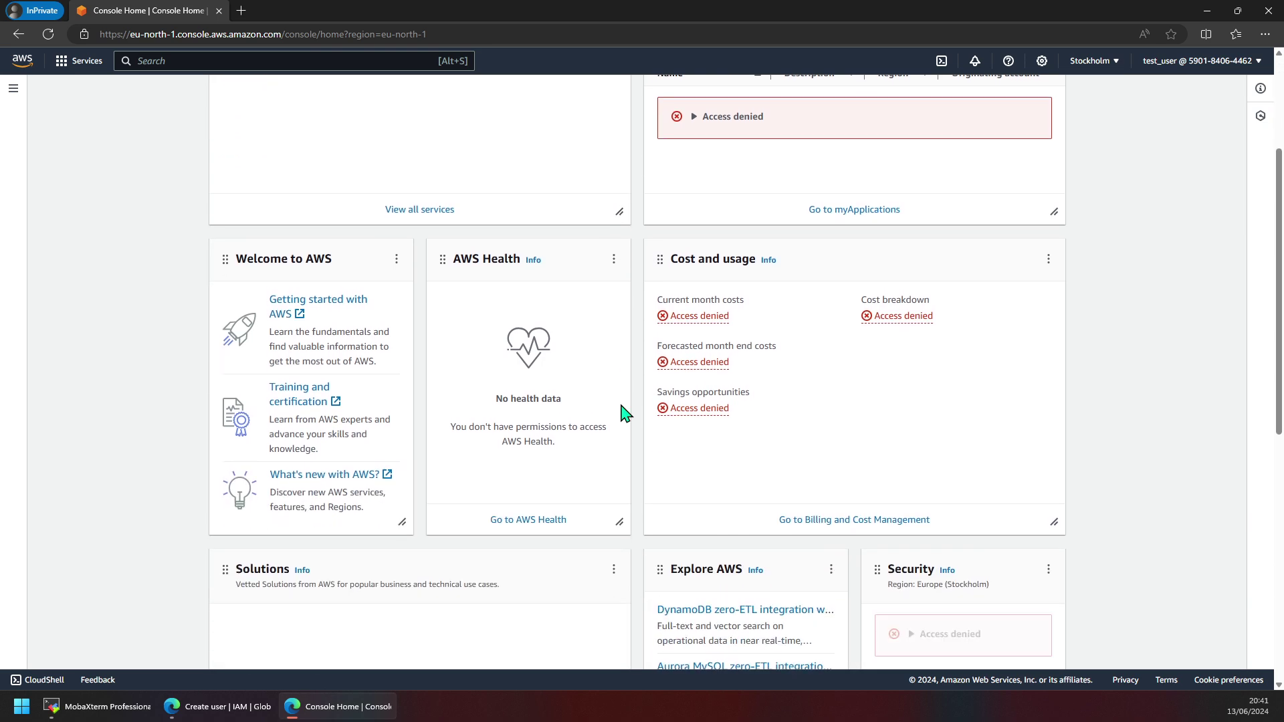
scroll(655, 442, "up", 5)
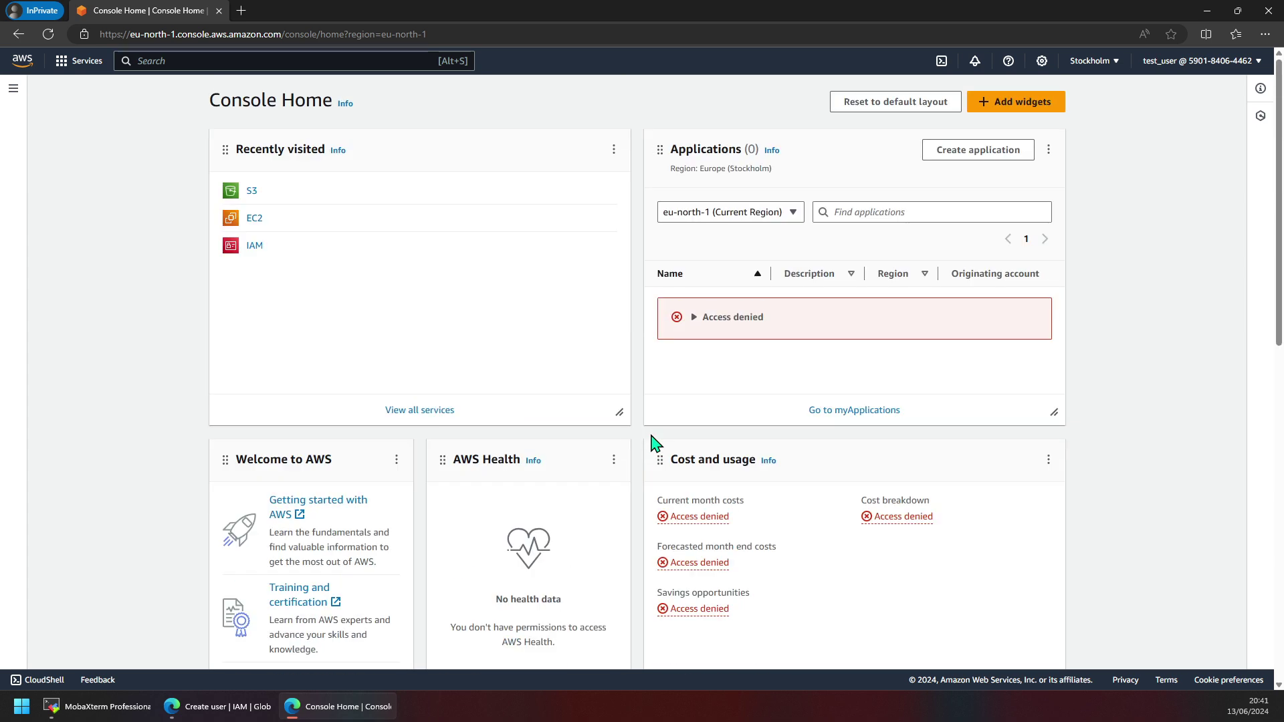
left_click(218, 706)
Open test_user's details from the Users list and view its Security credentials.
left_click(606, 386)
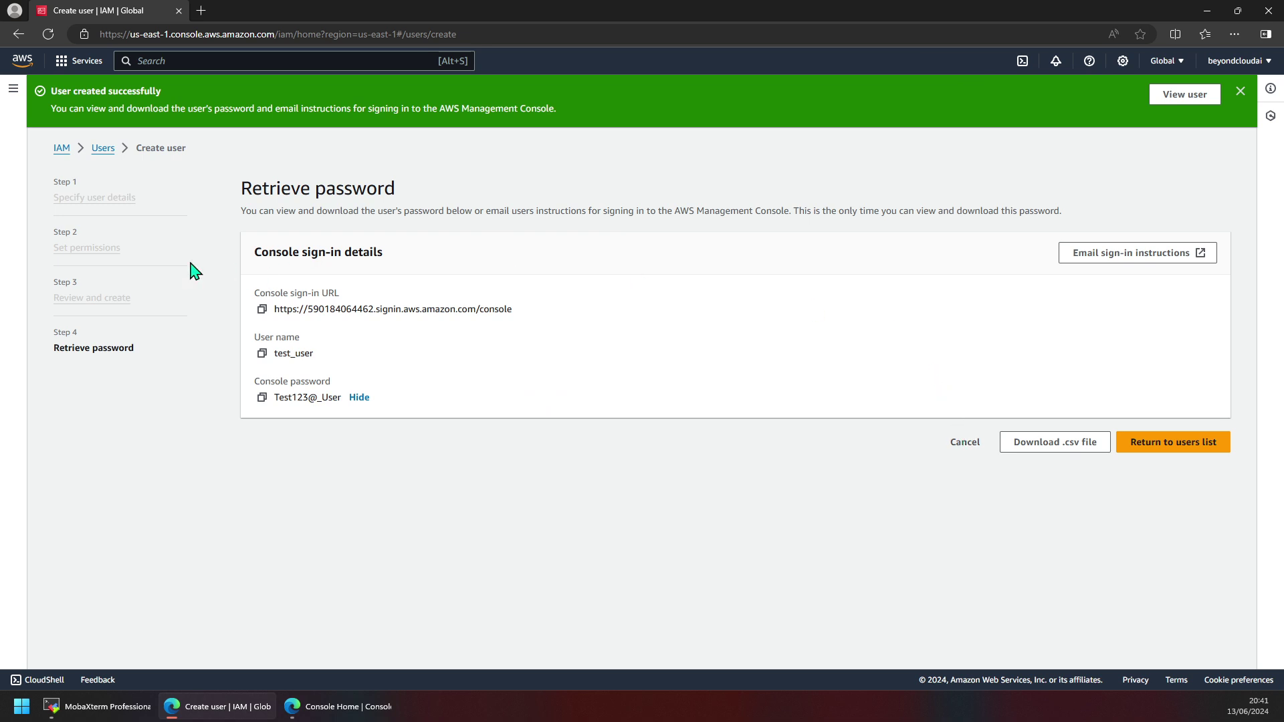
left_click(103, 148)
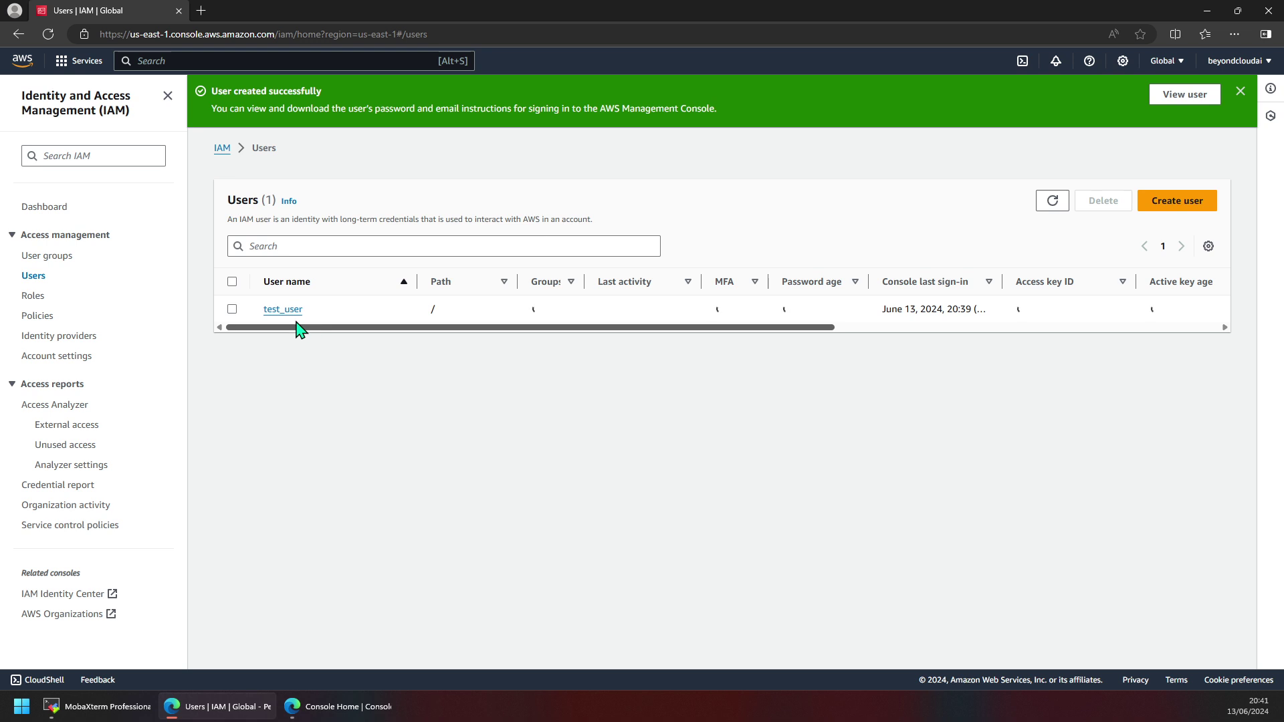
left_click(279, 311)
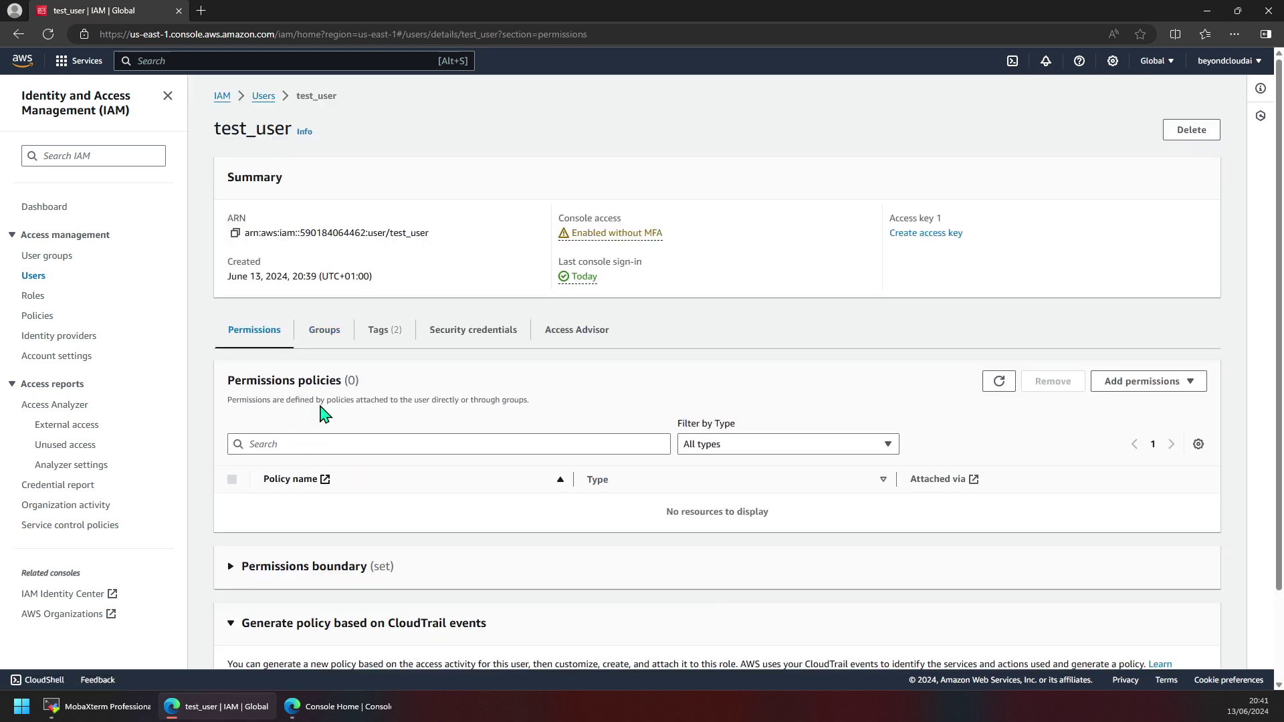
scroll(362, 515, "down", 2)
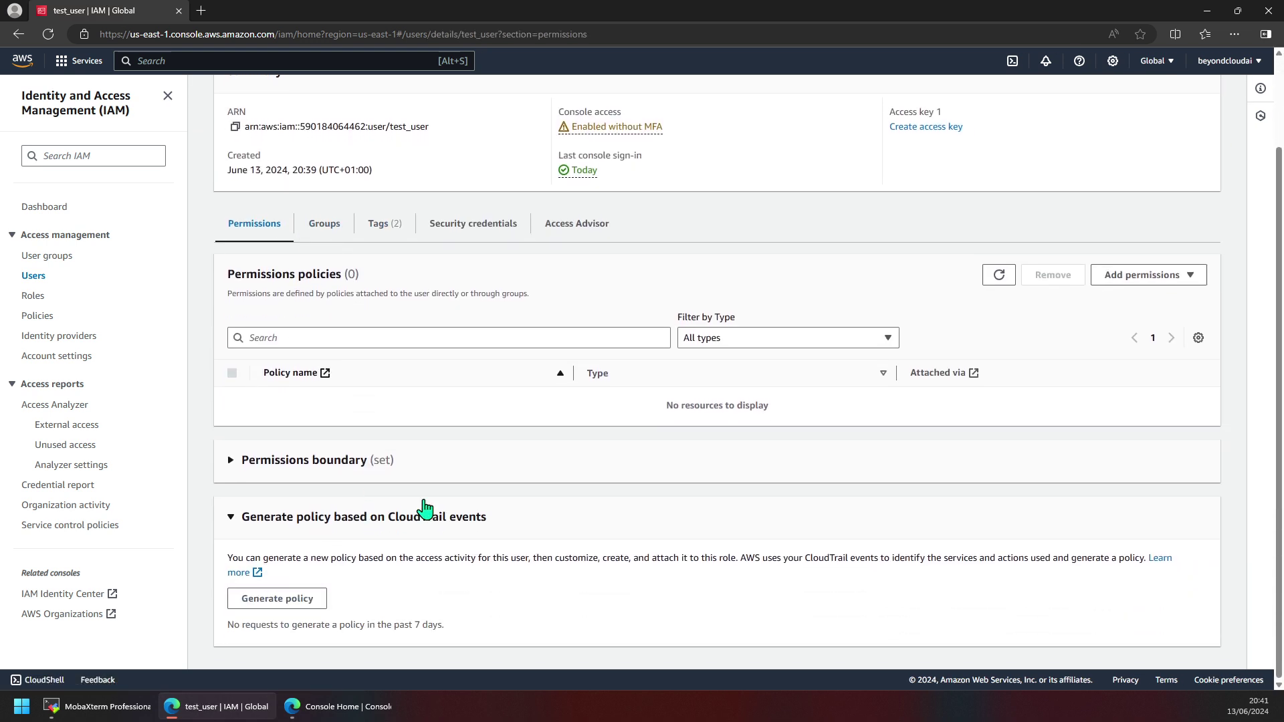
scroll(374, 509, "up", 2)
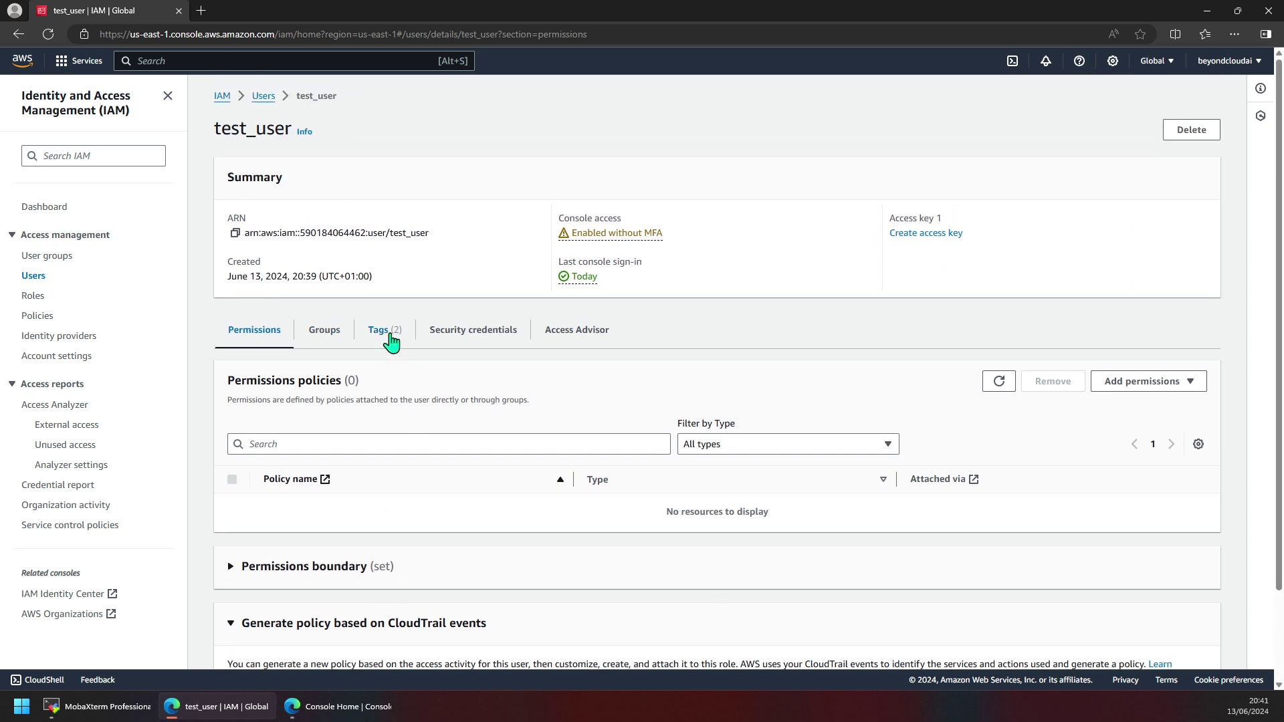
left_click(515, 333)
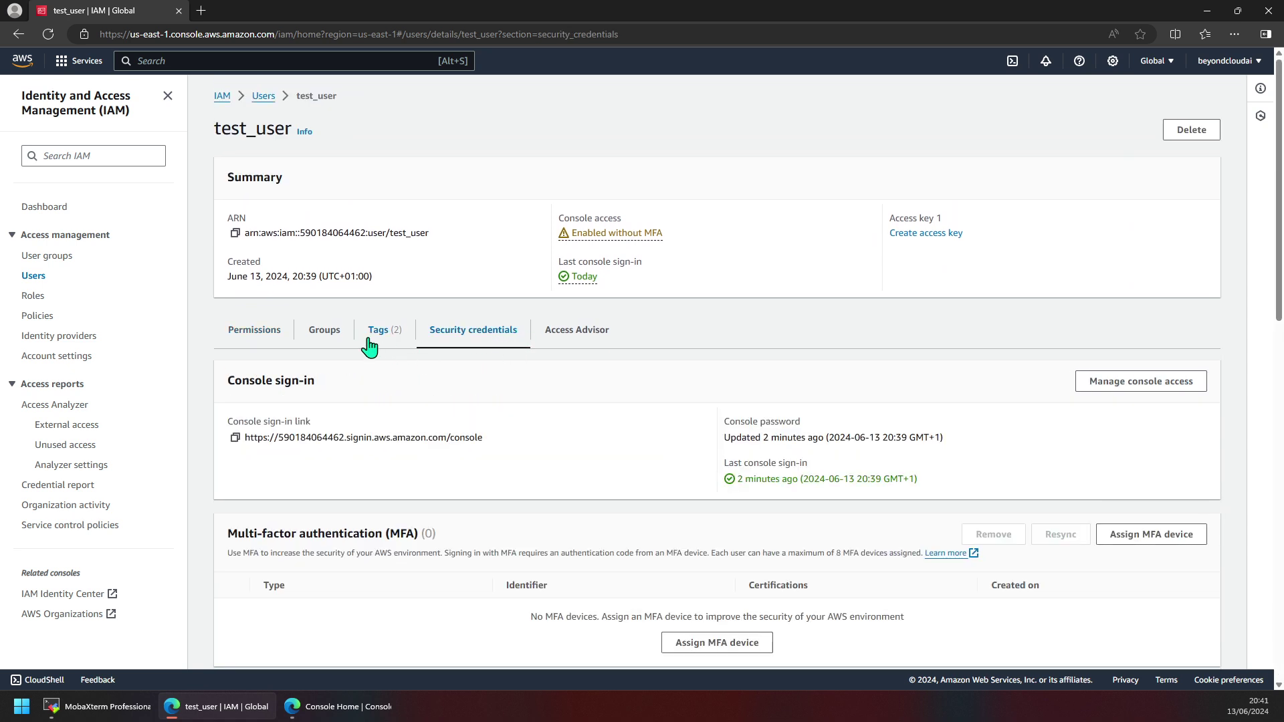
Reopen test_user and expand its ViewOnlyAccess permissions boundary to view the policy JSON.
left_click(32, 278)
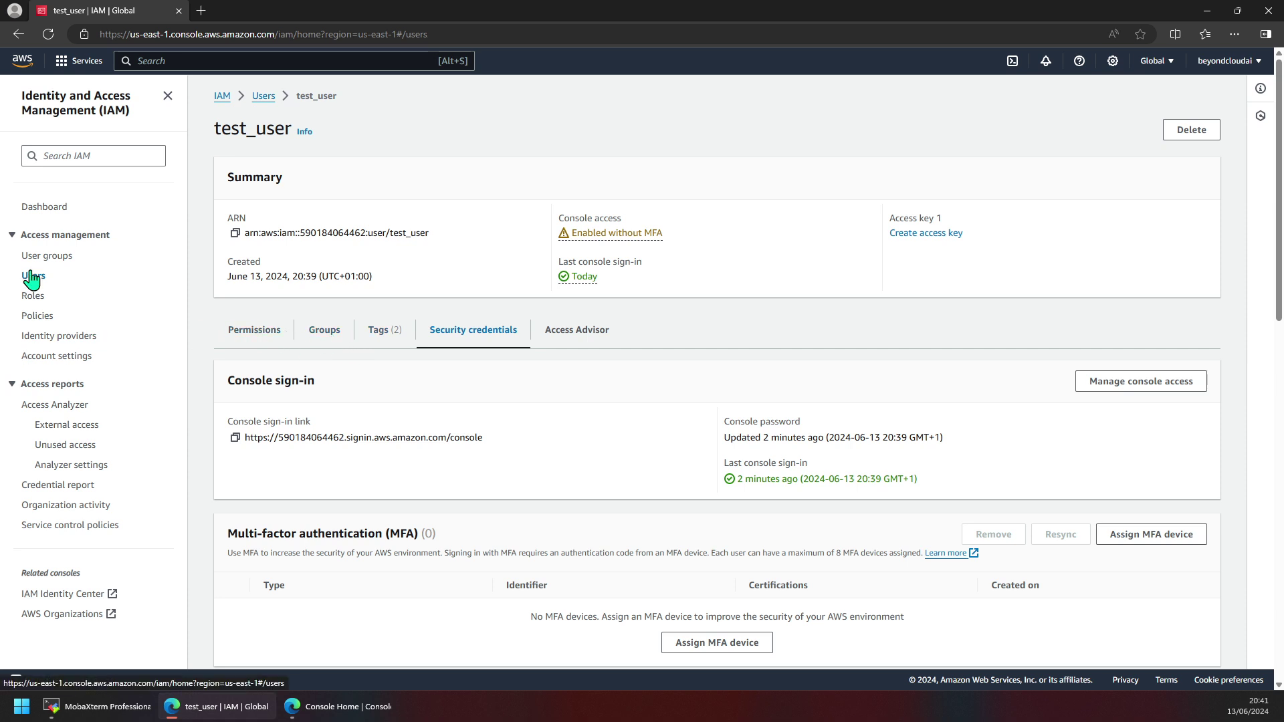
left_click(232, 257)
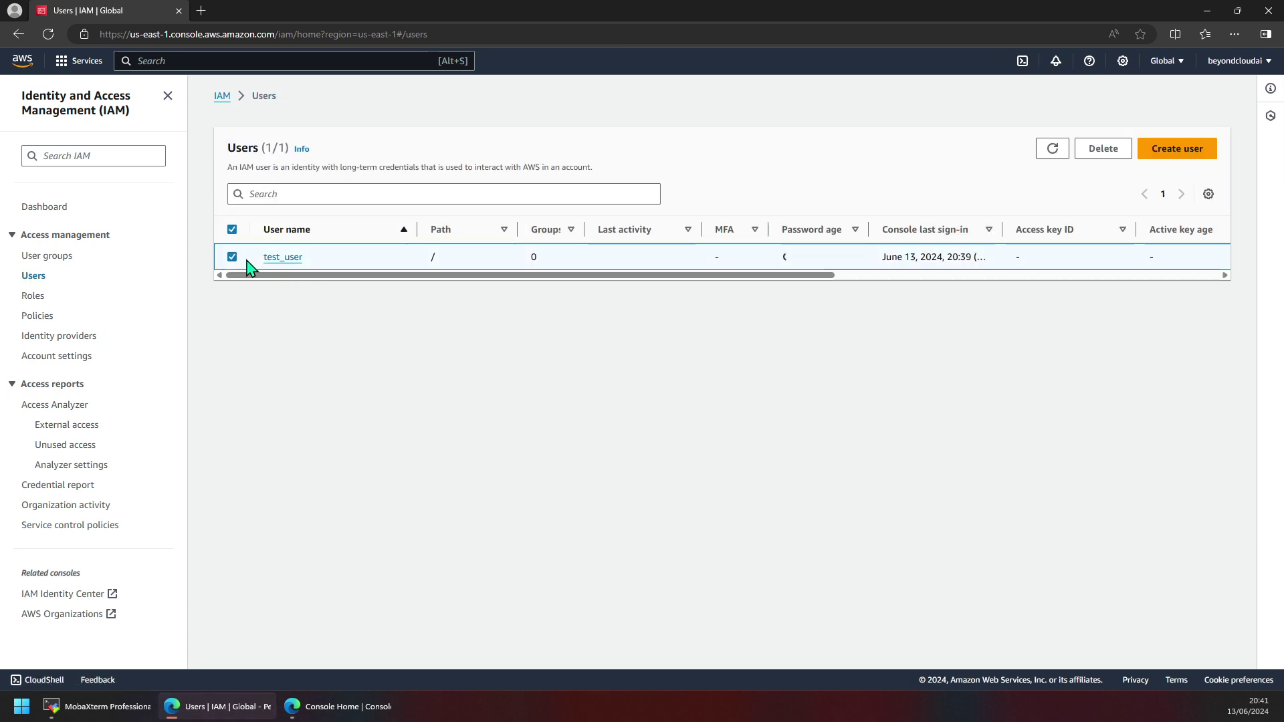
left_click(285, 259)
scroll(341, 401, "down", 2)
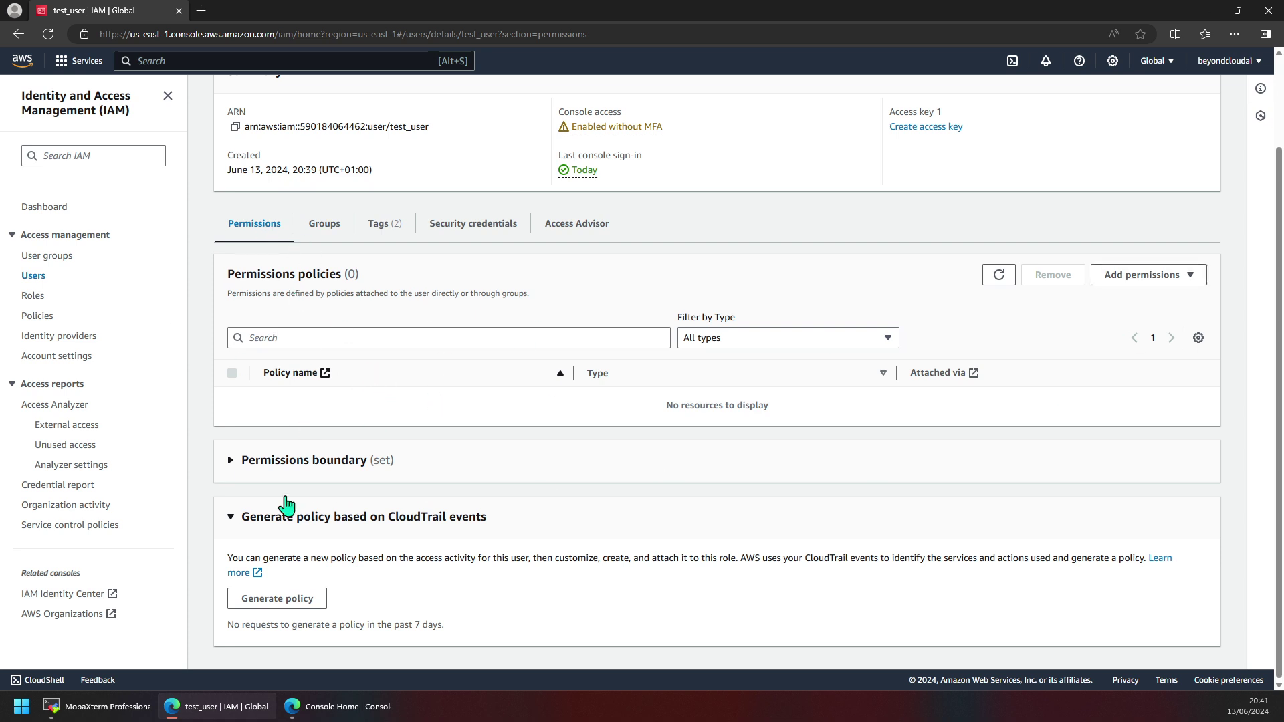
left_click(232, 461)
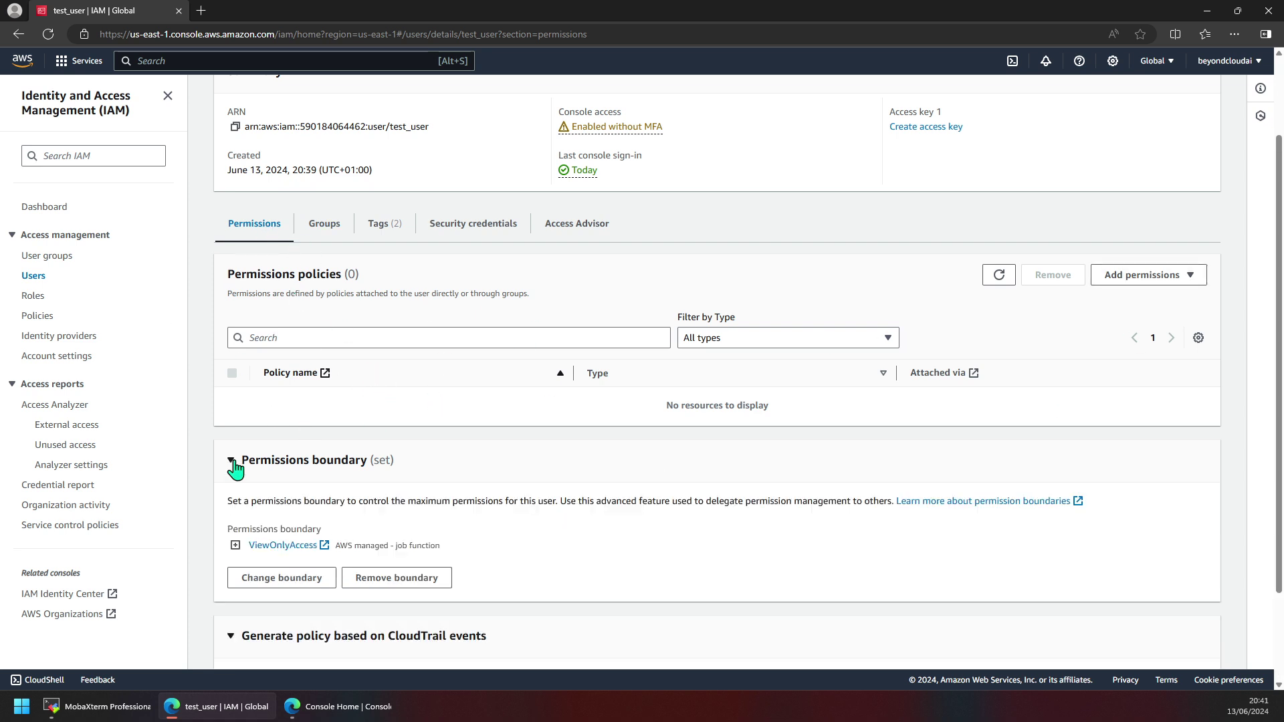
left_click(236, 545)
scroll(294, 535, "down", 2)
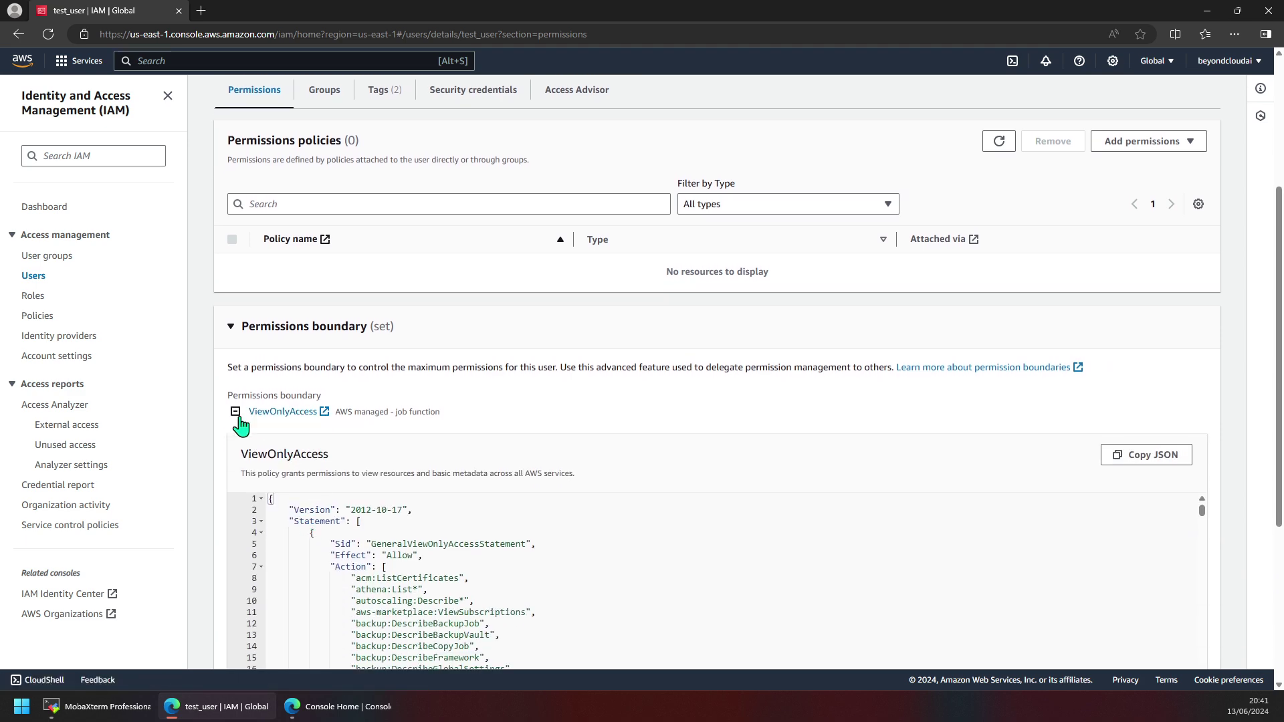
left_click(236, 426)
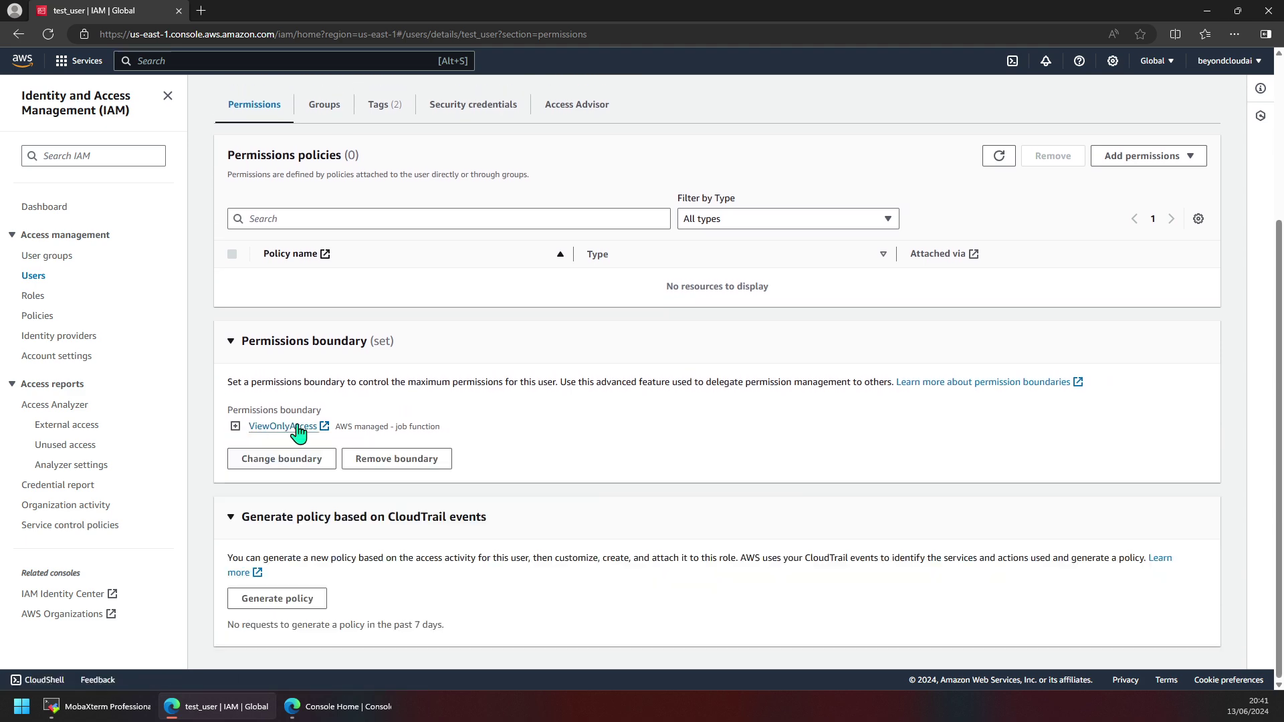
Set test_user's permissions boundary to AdministratorAccess from AWS managed - job function policies.
left_click(274, 461)
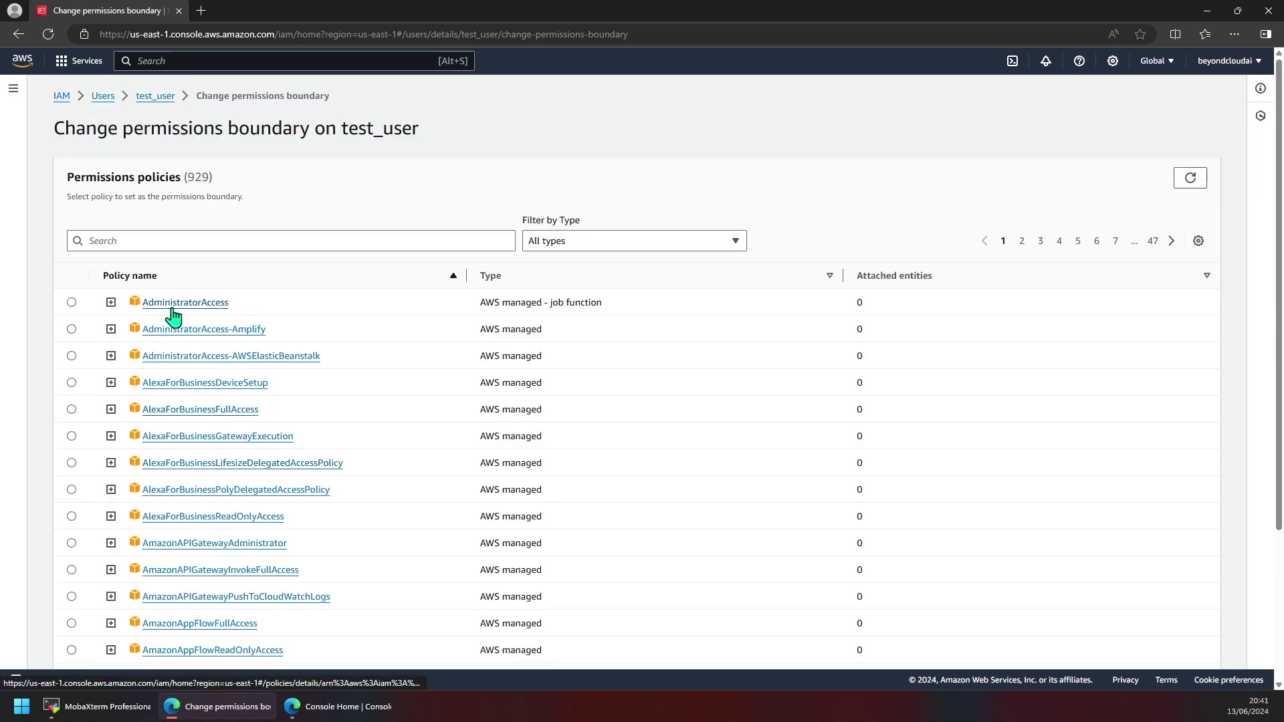
left_click(643, 246)
left_click(614, 284)
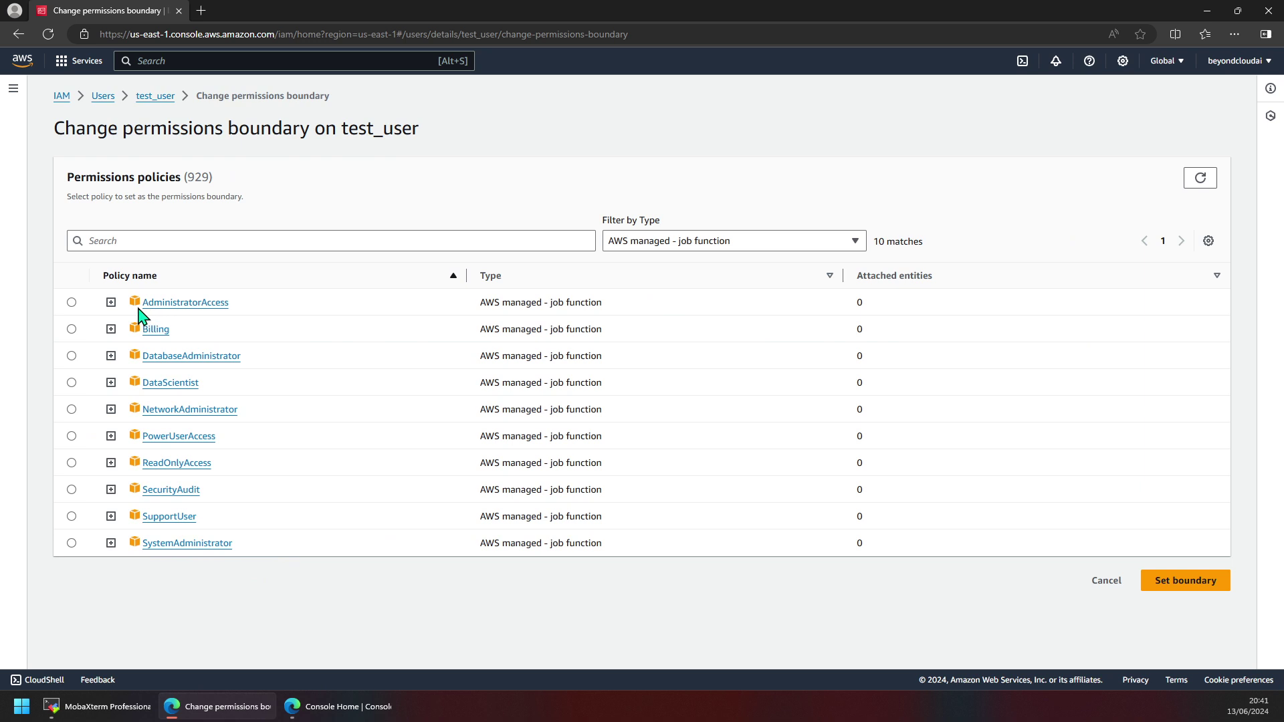
left_click(72, 303)
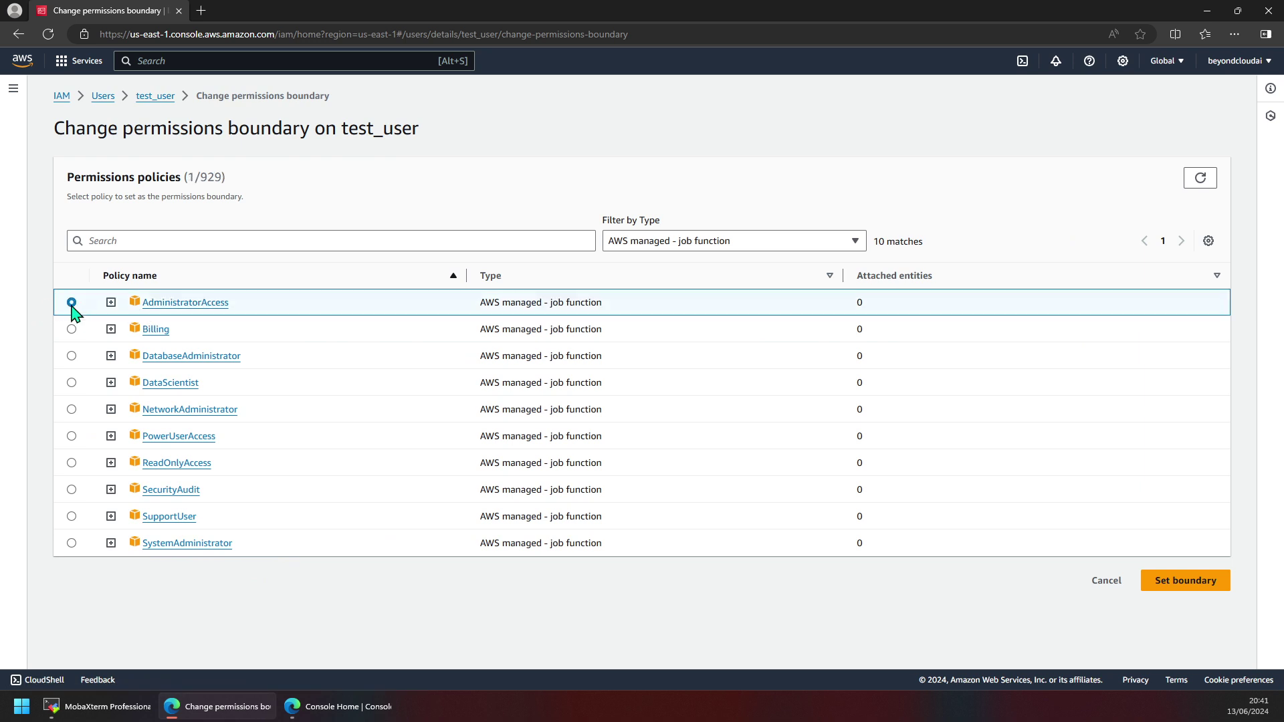
left_click(1185, 579)
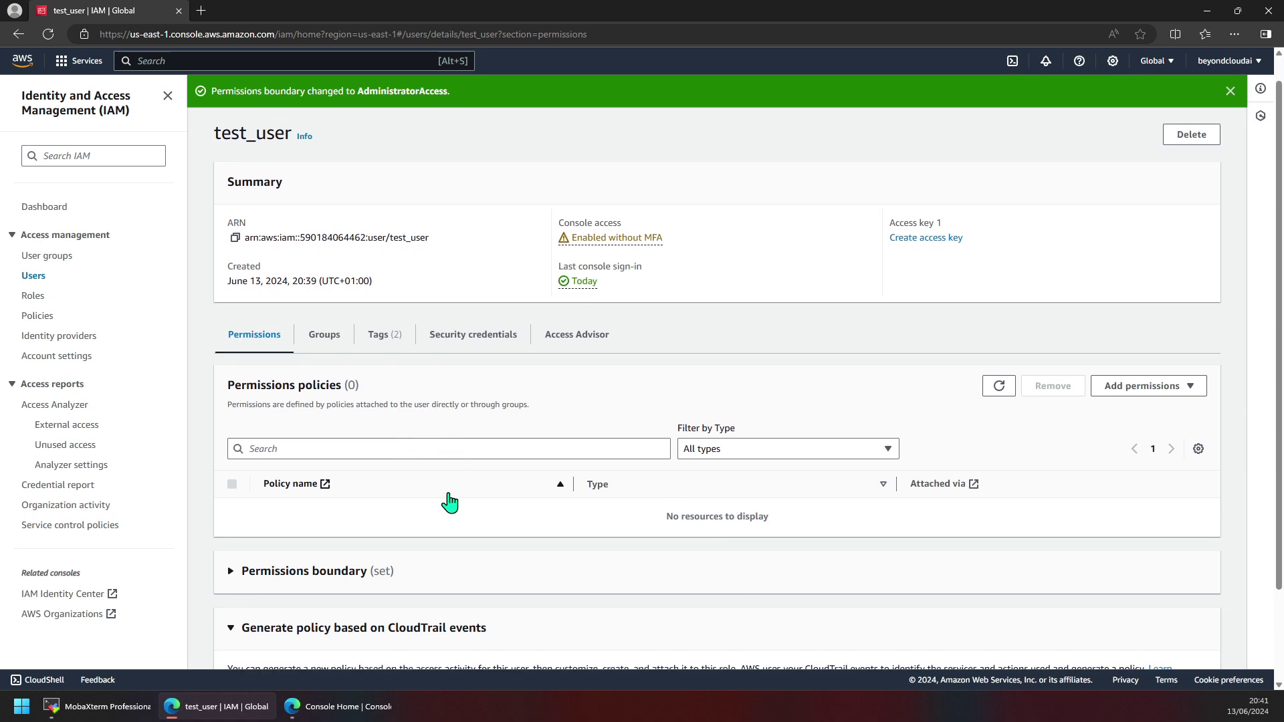
scroll(450, 503, "down", 2)
left_click(304, 460)
scroll(308, 508, "down", 1)
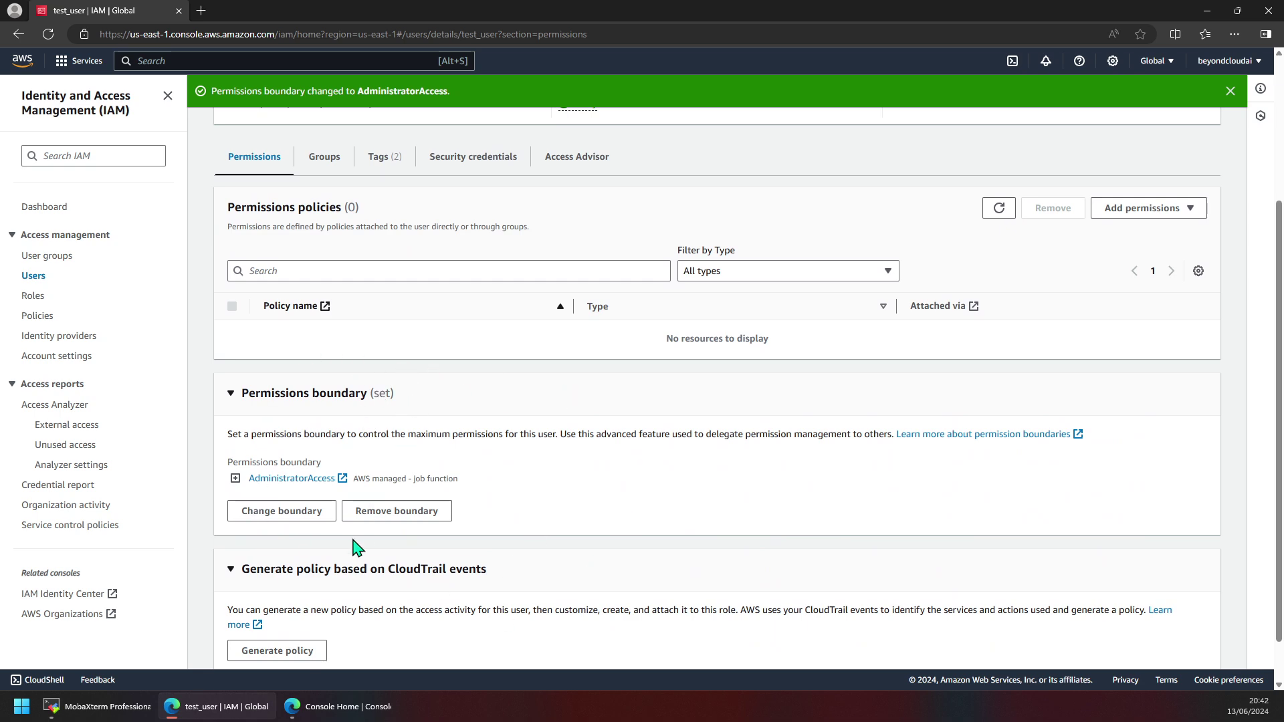
scroll(401, 508, "up", 5)
left_click(345, 707)
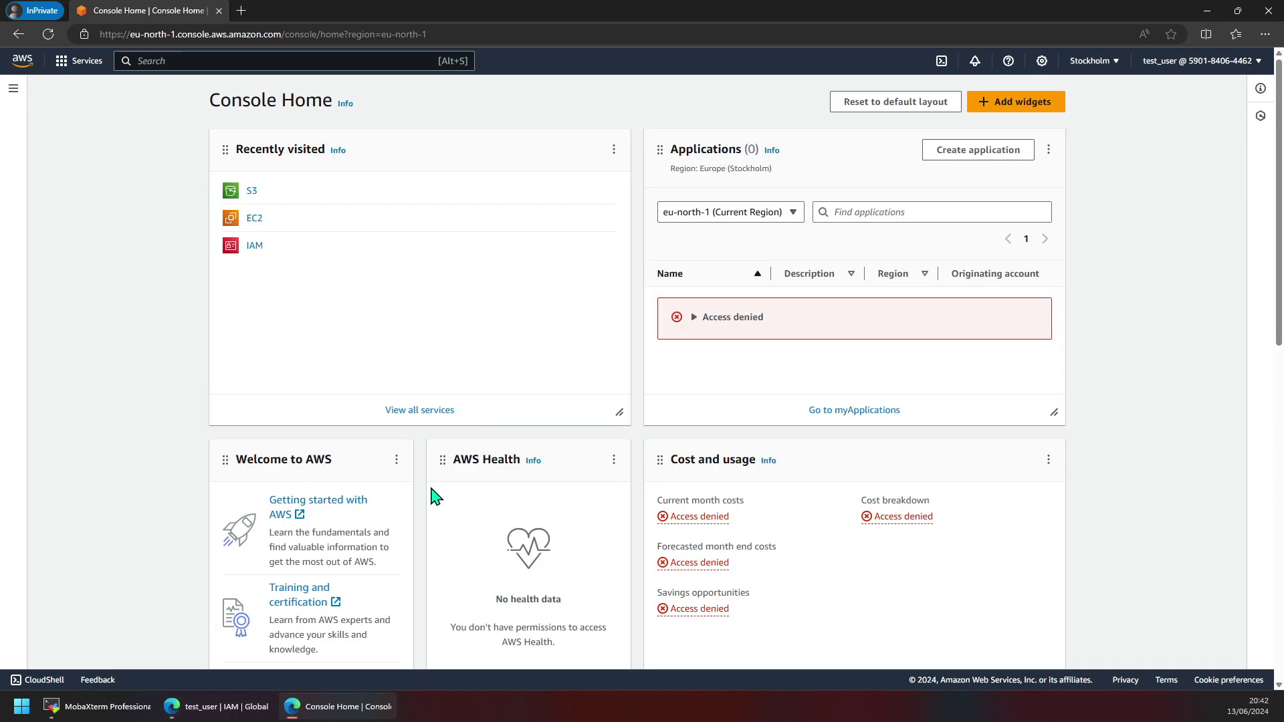
Open test_user's account menu, try Switch role, and cancel back to Console Home.
left_click(37, 61)
left_click(1164, 67)
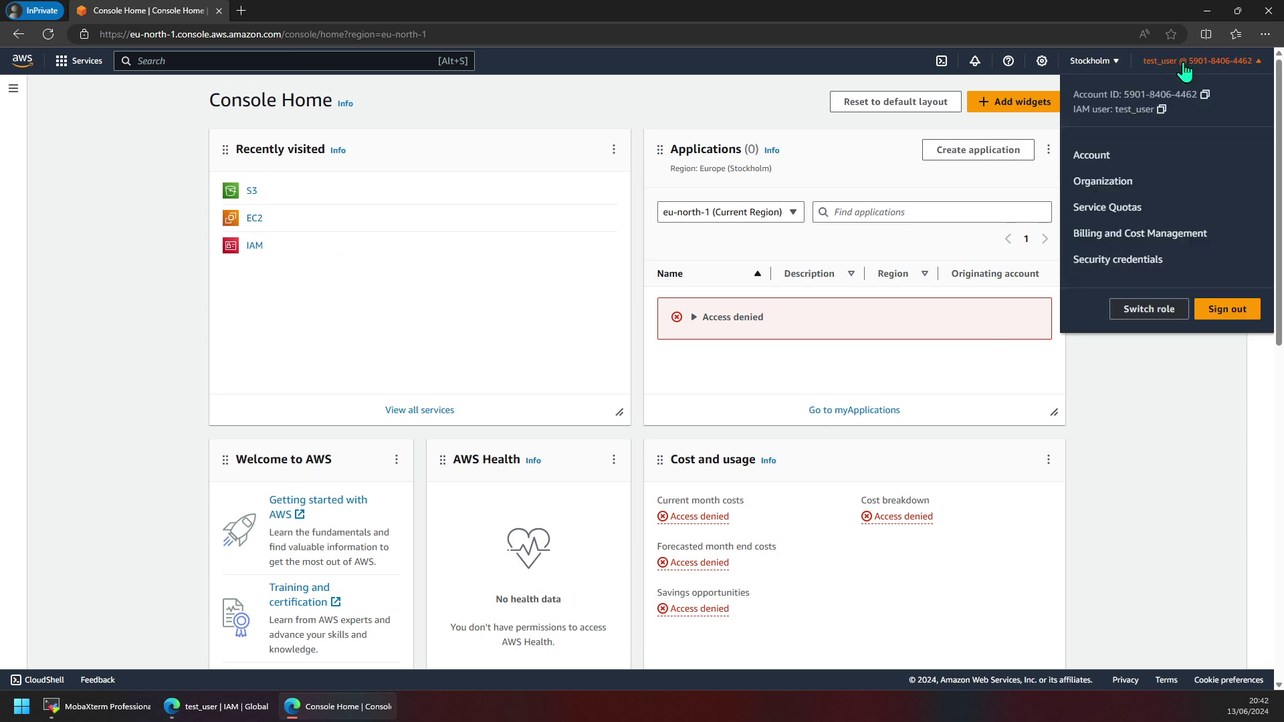
left_click(1163, 320)
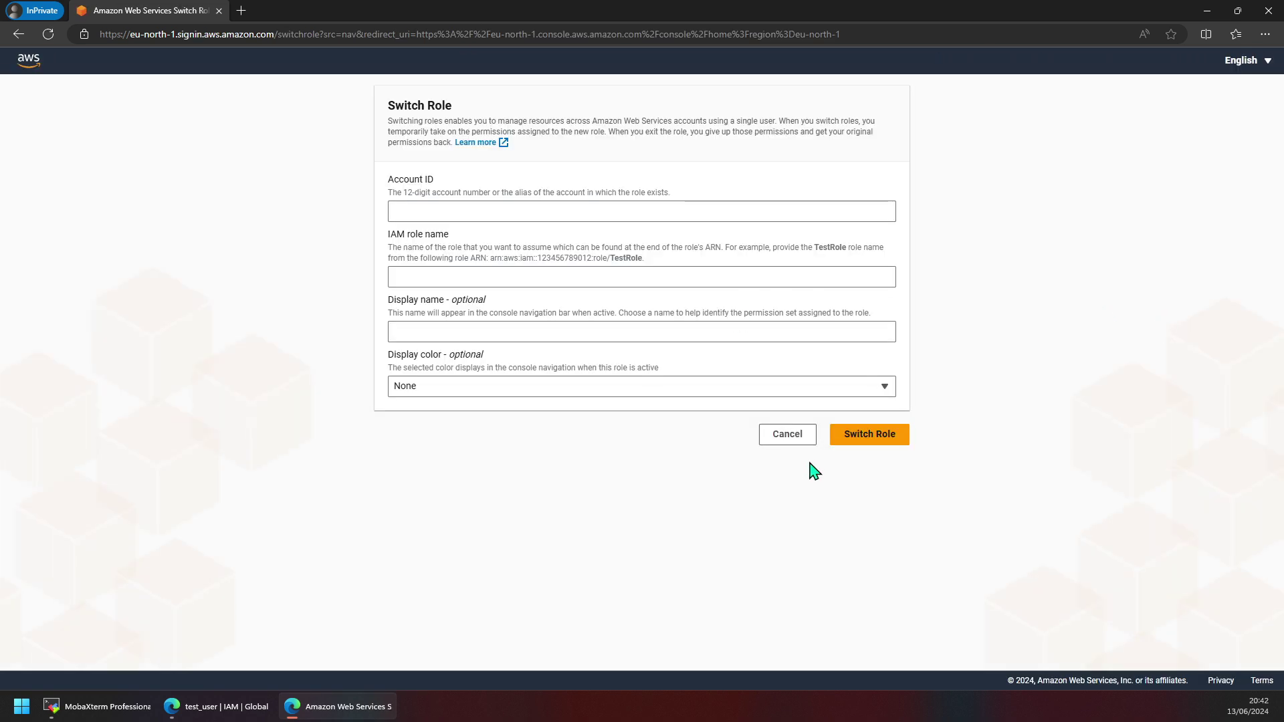
left_click(783, 436)
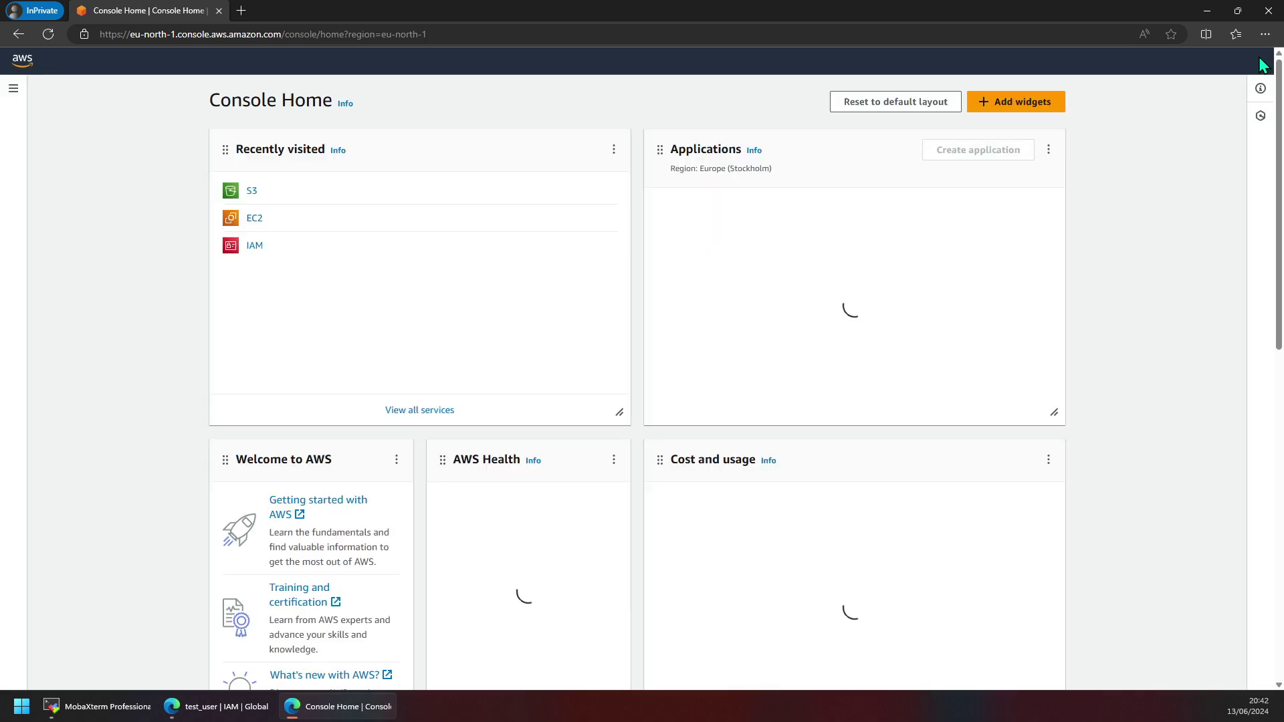
Sign test_user out and close the InPrivate window.
left_click(1257, 66)
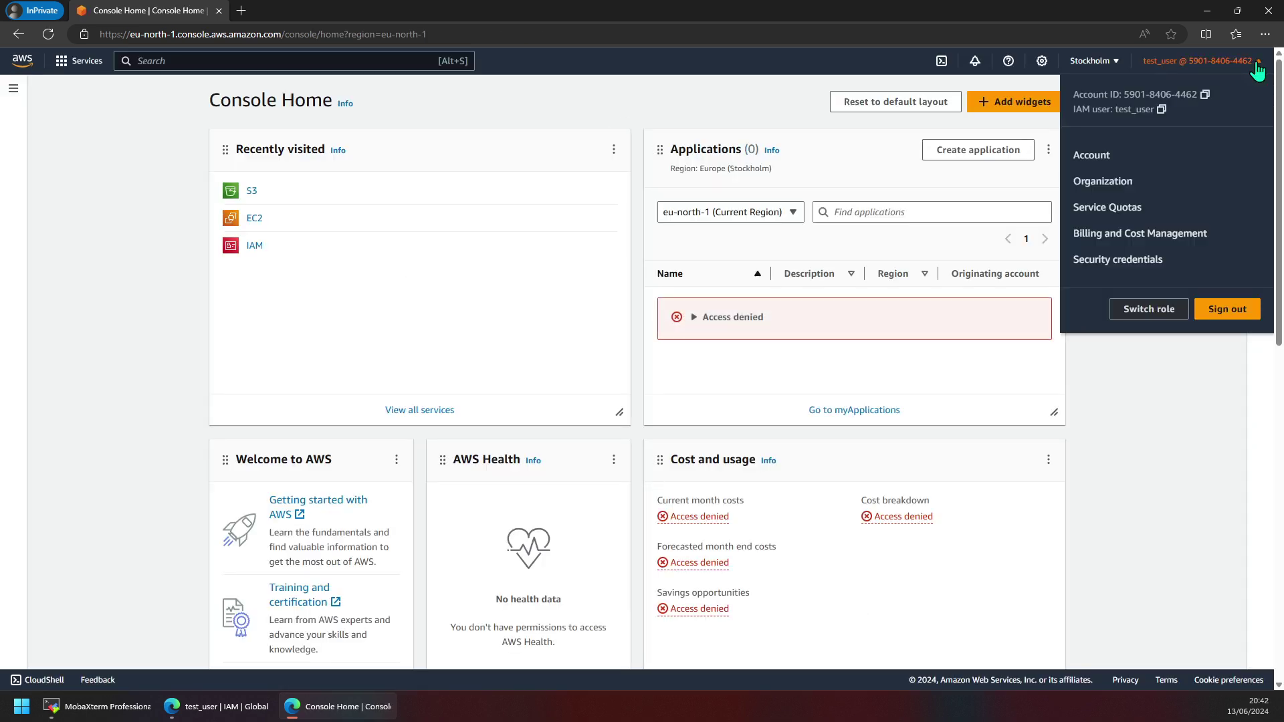
left_click(1199, 309)
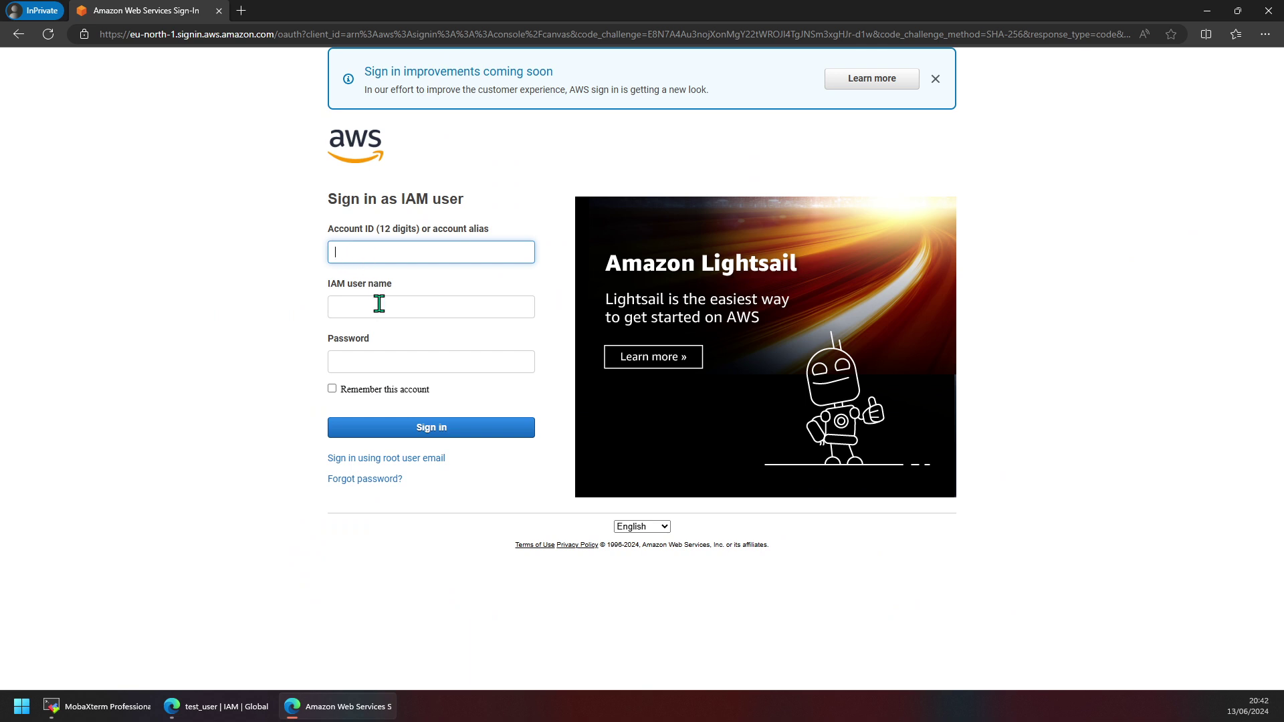
left_click(380, 304)
left_click(370, 34)
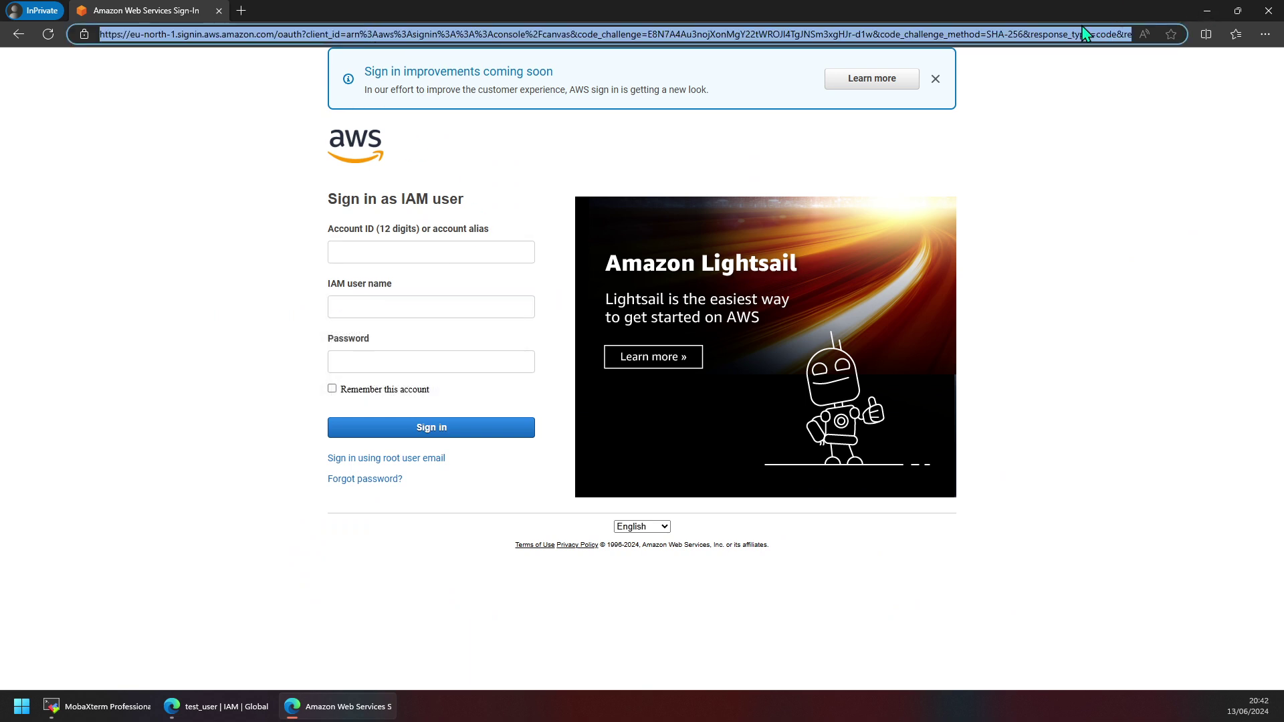
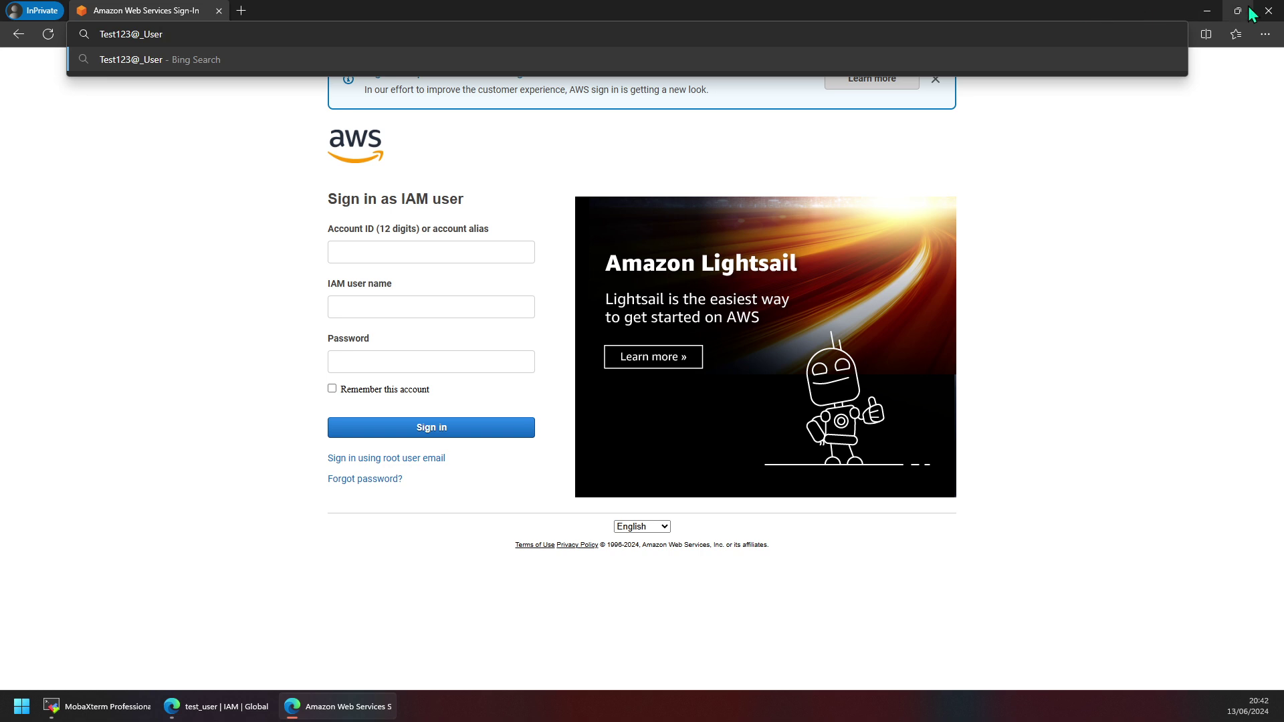
left_click(1269, 11)
scroll(450, 430, "down", 1)
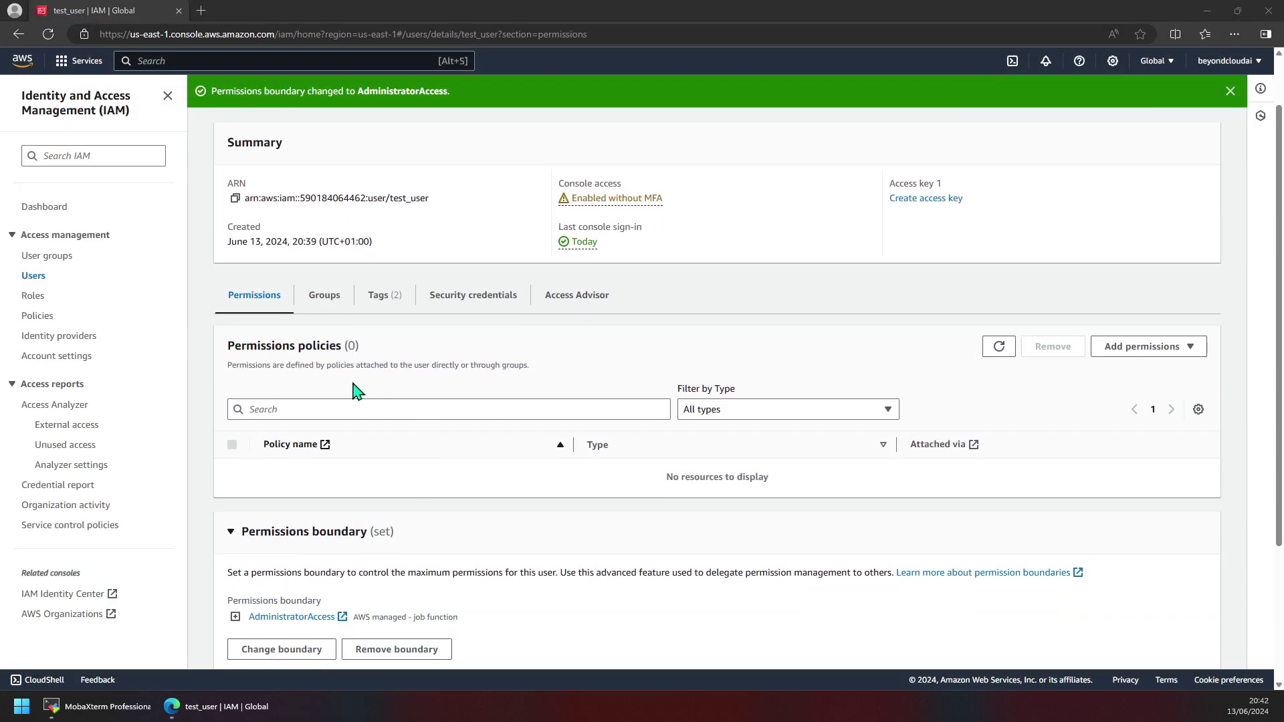
Browse test_user's Access Advisor, Permissions and users help, ending on Security credentials.
left_click(570, 299)
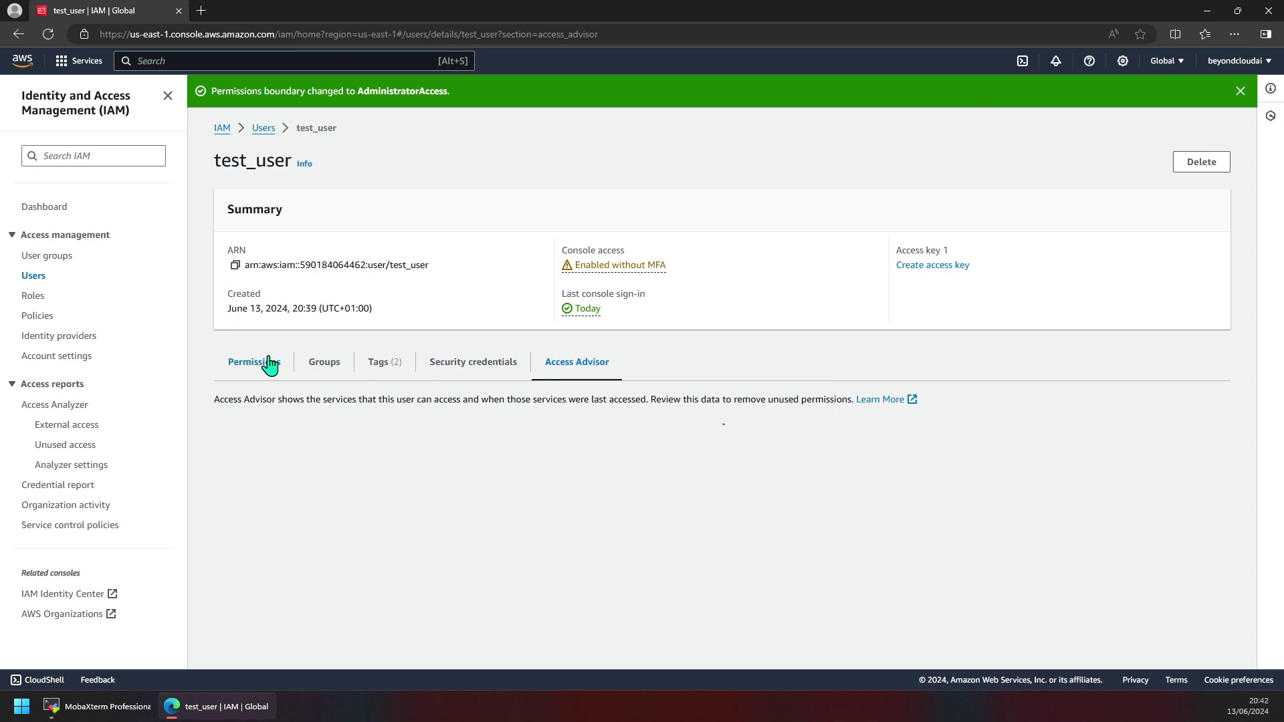
left_click(244, 360)
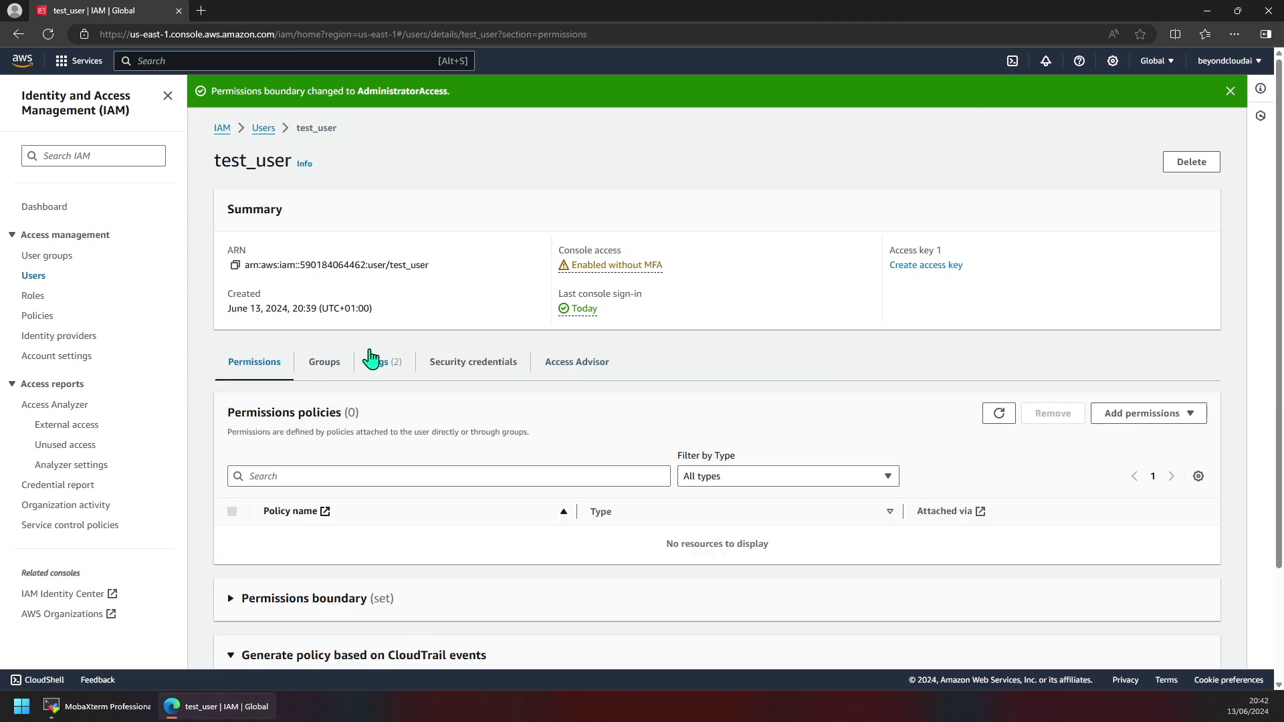
left_click(305, 164)
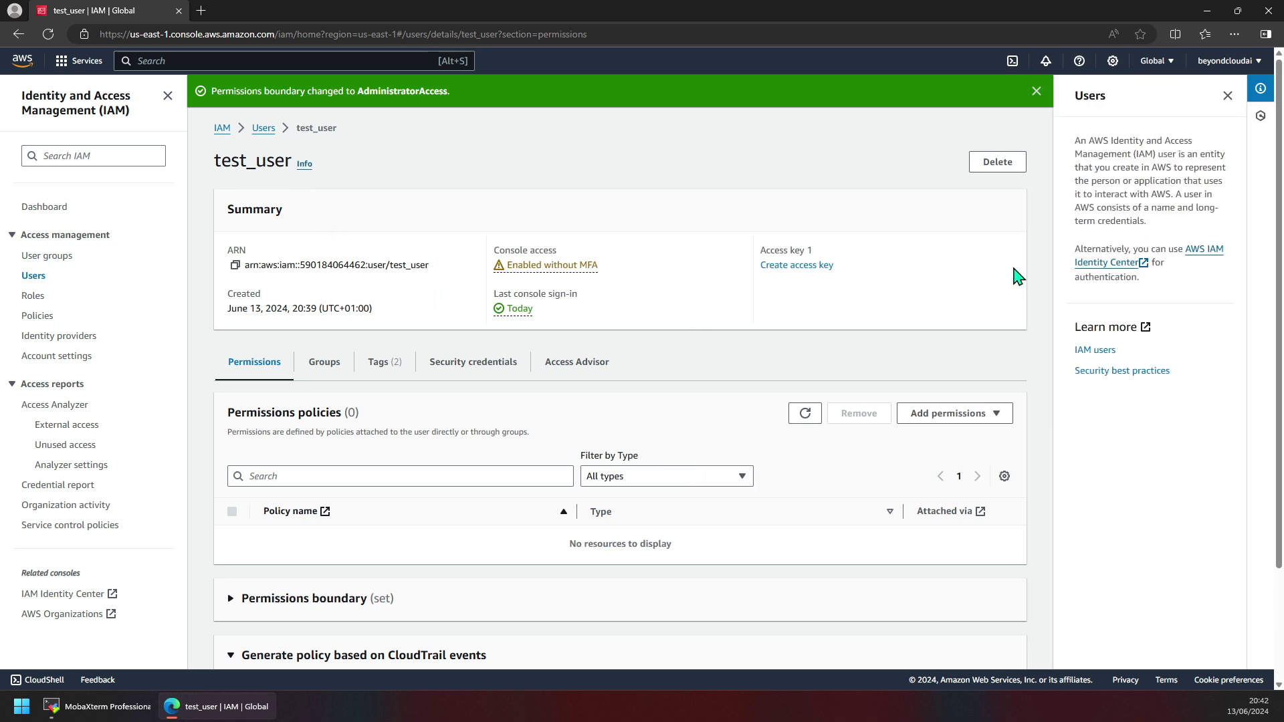
left_click(1228, 95)
left_click(481, 370)
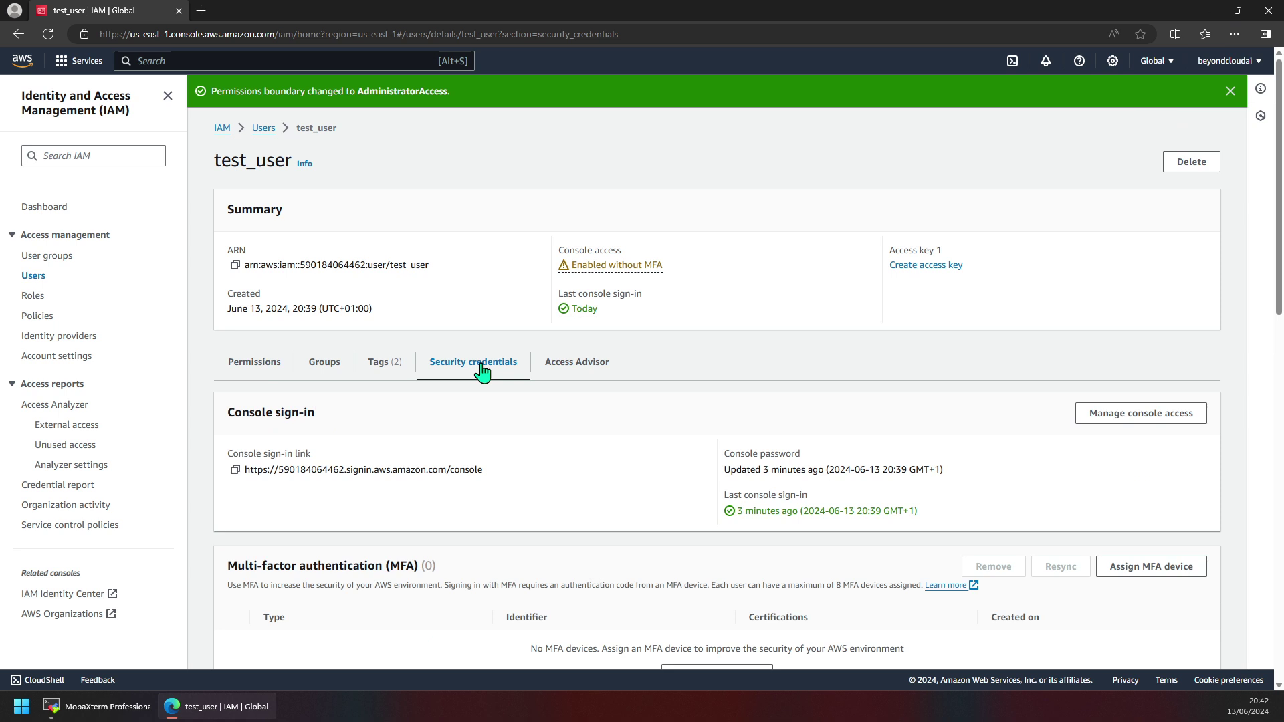
Copy test_user's console sign-in link and load it in a new InPrivate window.
scroll(510, 447, "down", 1)
double_click(359, 403)
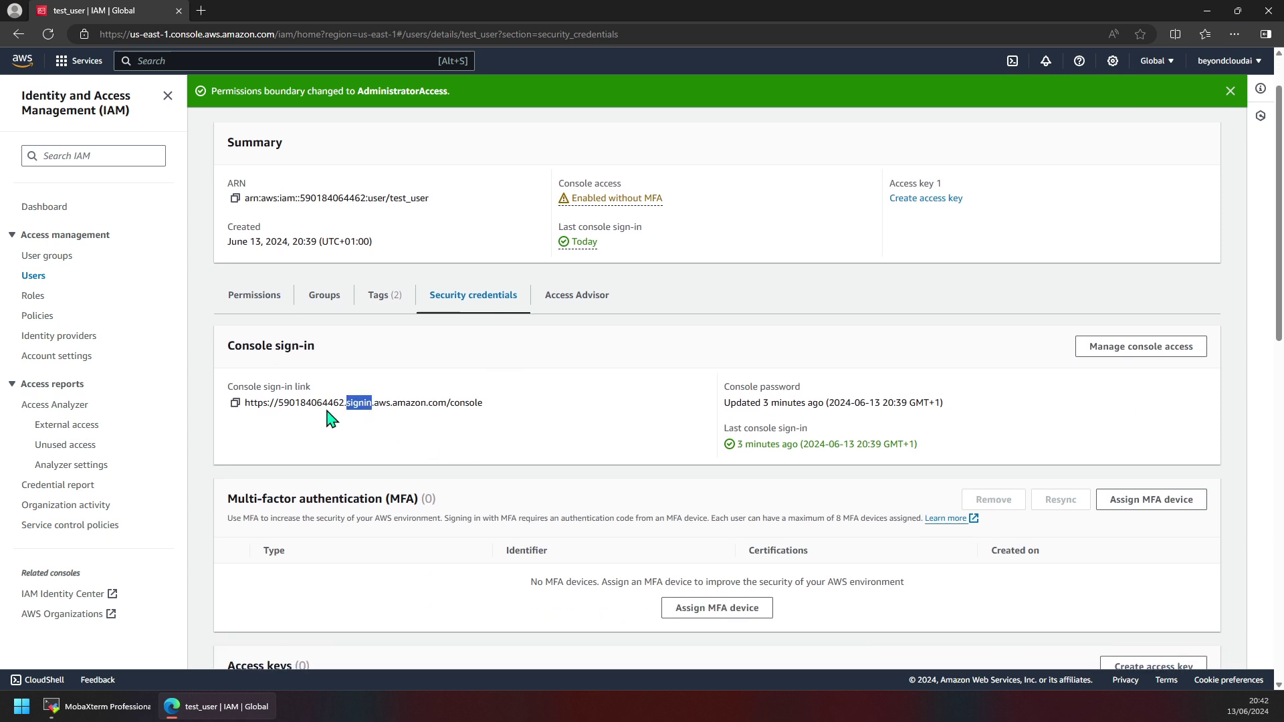
left_click(235, 403)
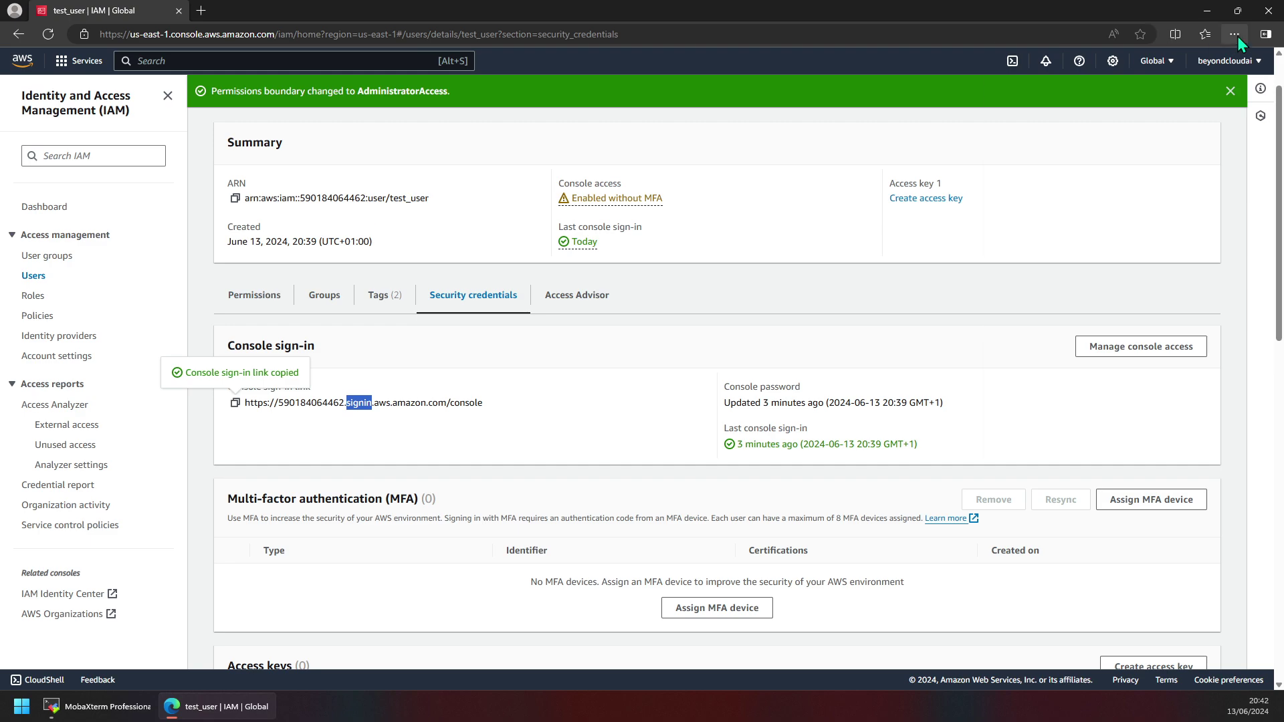
left_click(1235, 34)
left_click(1142, 95)
key("ctrl+v")
key("Return")
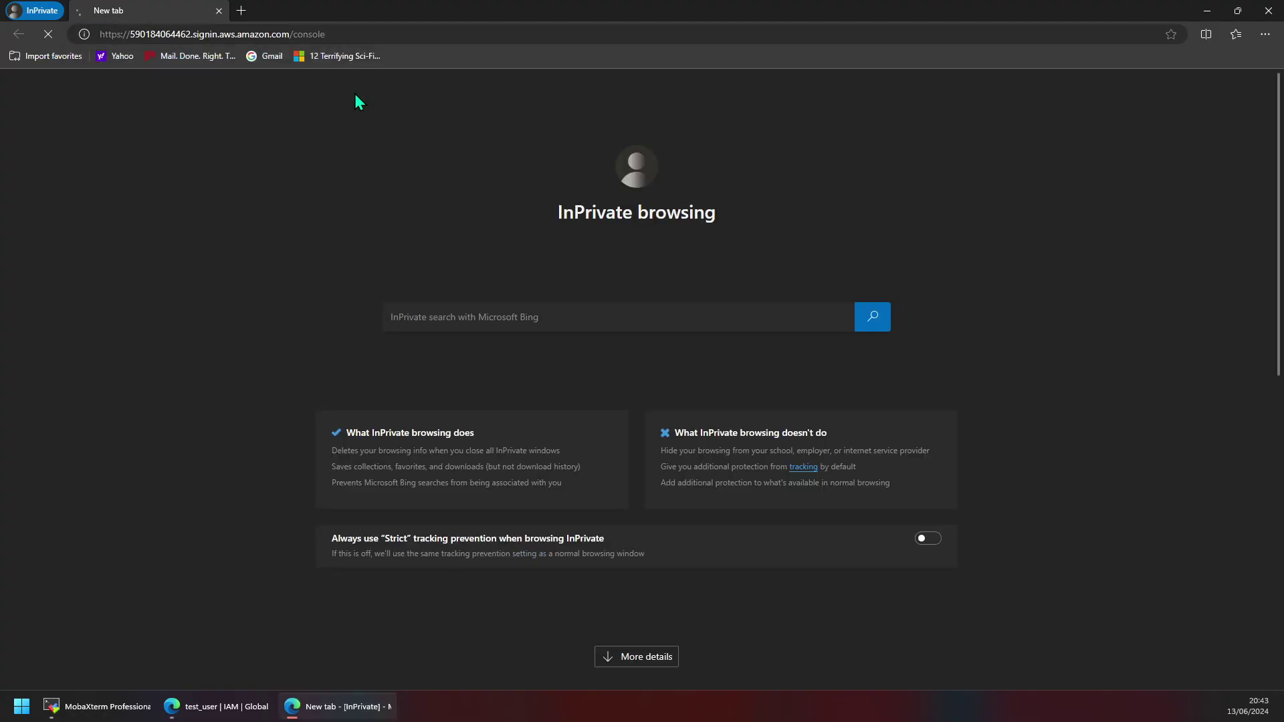
Enter test_user as the IAM user name on the sign-in form.
key("alt+Tab")
scroll(449, 414, "down", 1)
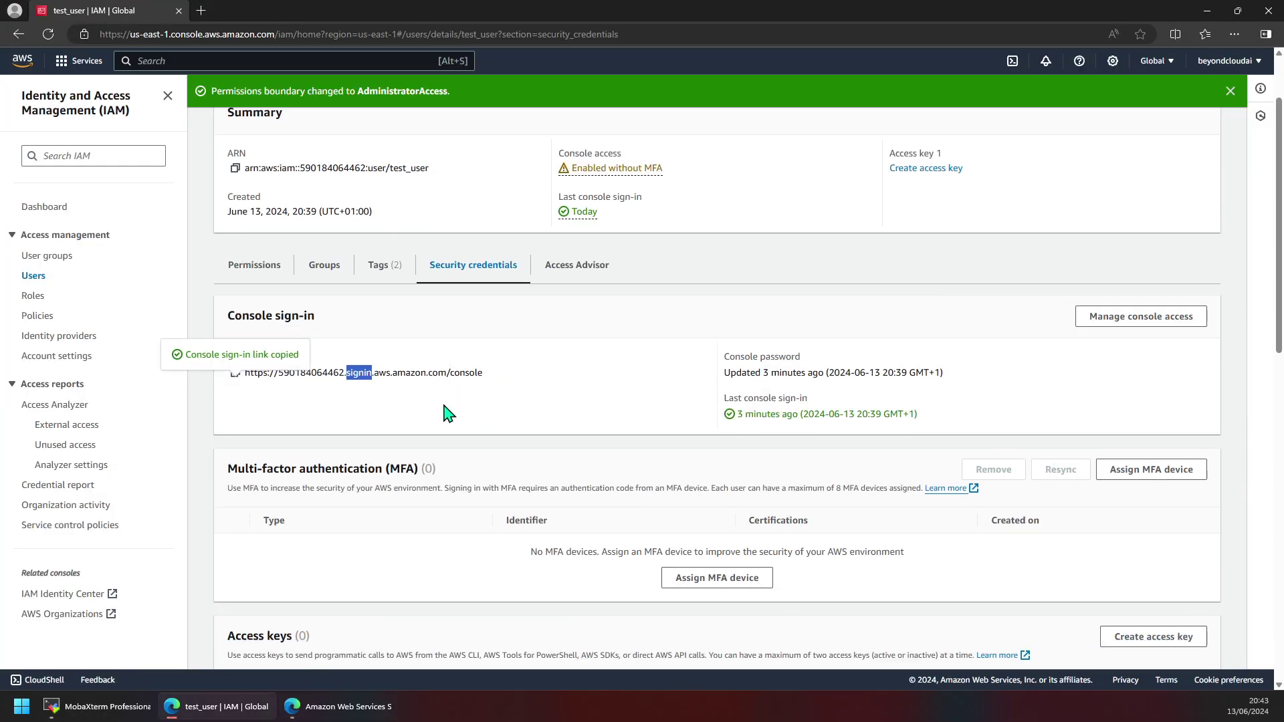
scroll(453, 403, "down", 4)
scroll(485, 384, "down", 2)
scroll(493, 375, "up", 7)
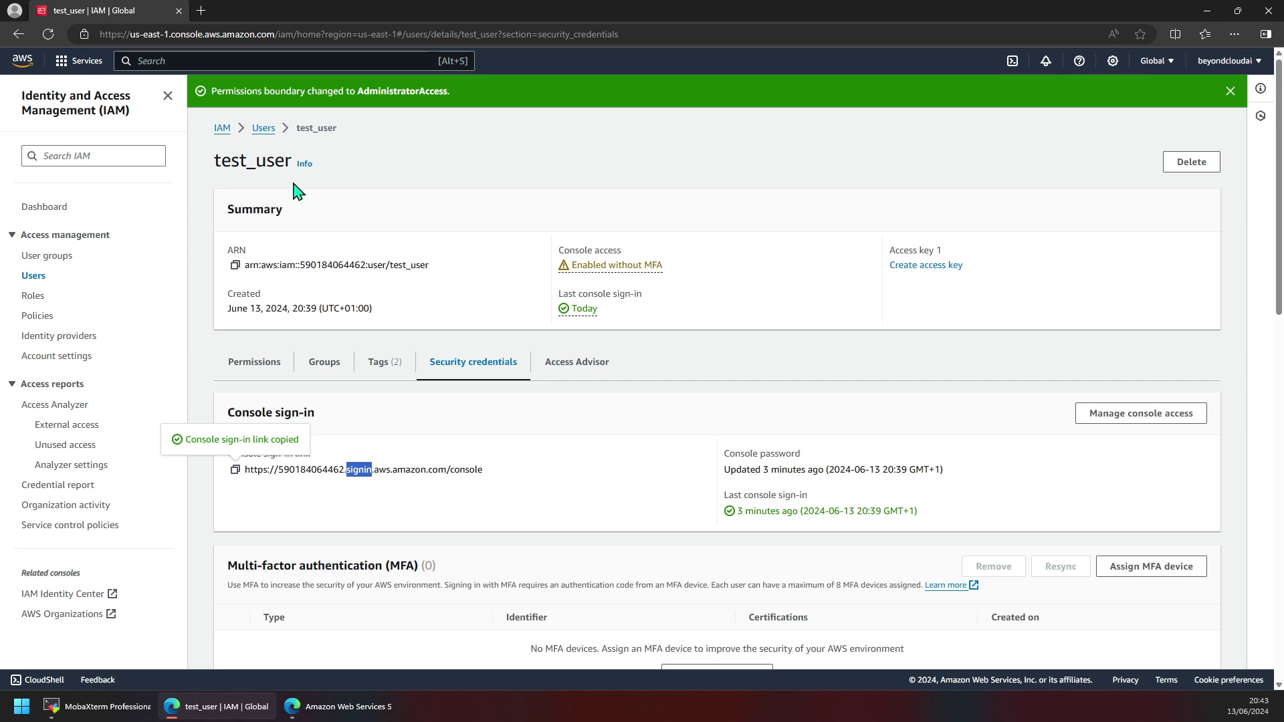
double_click(244, 161)
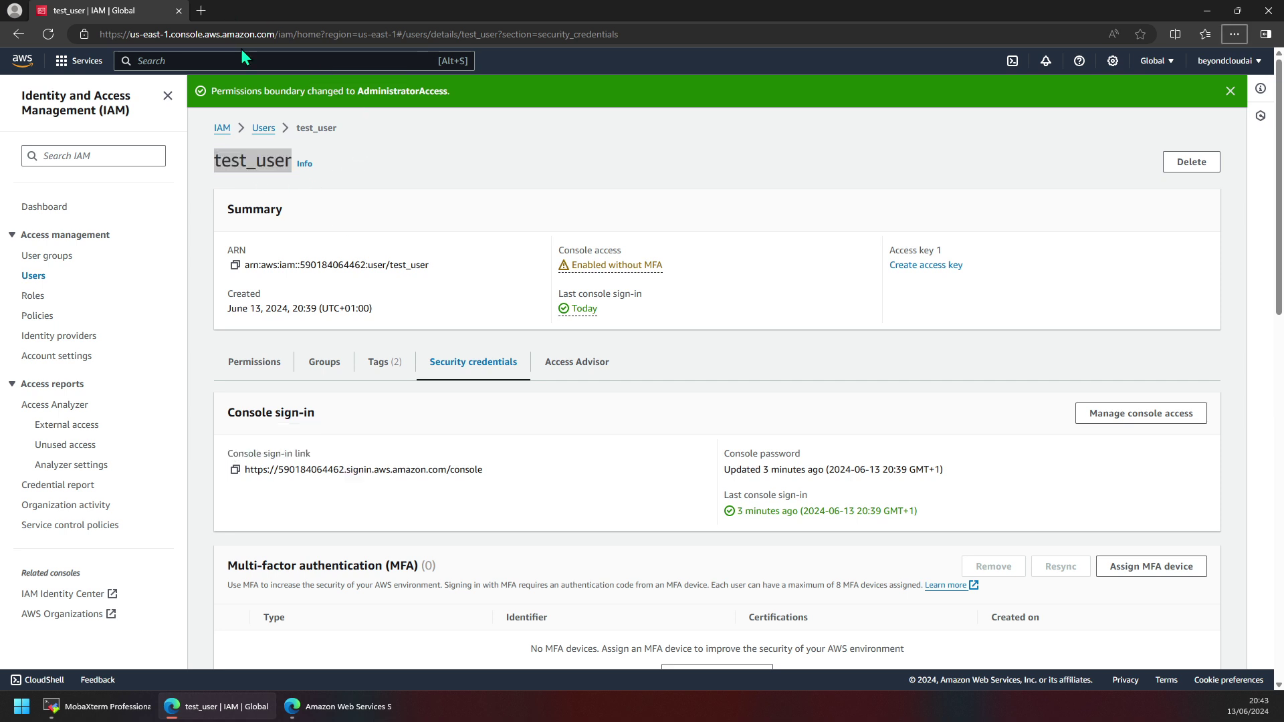
key("alt+Tab")
key("ctrl+v")
left_click(426, 362)
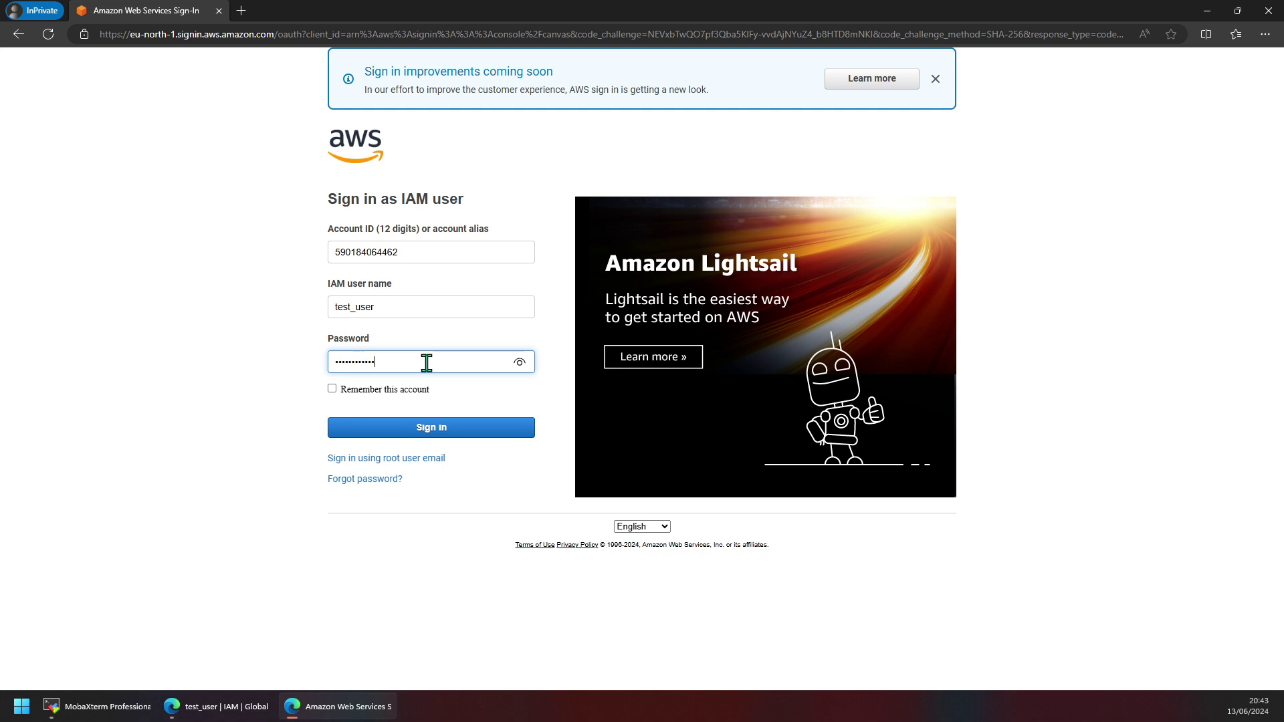
Sign in as test_user and check that the Console Home widgets show Access denied.
left_click(414, 427)
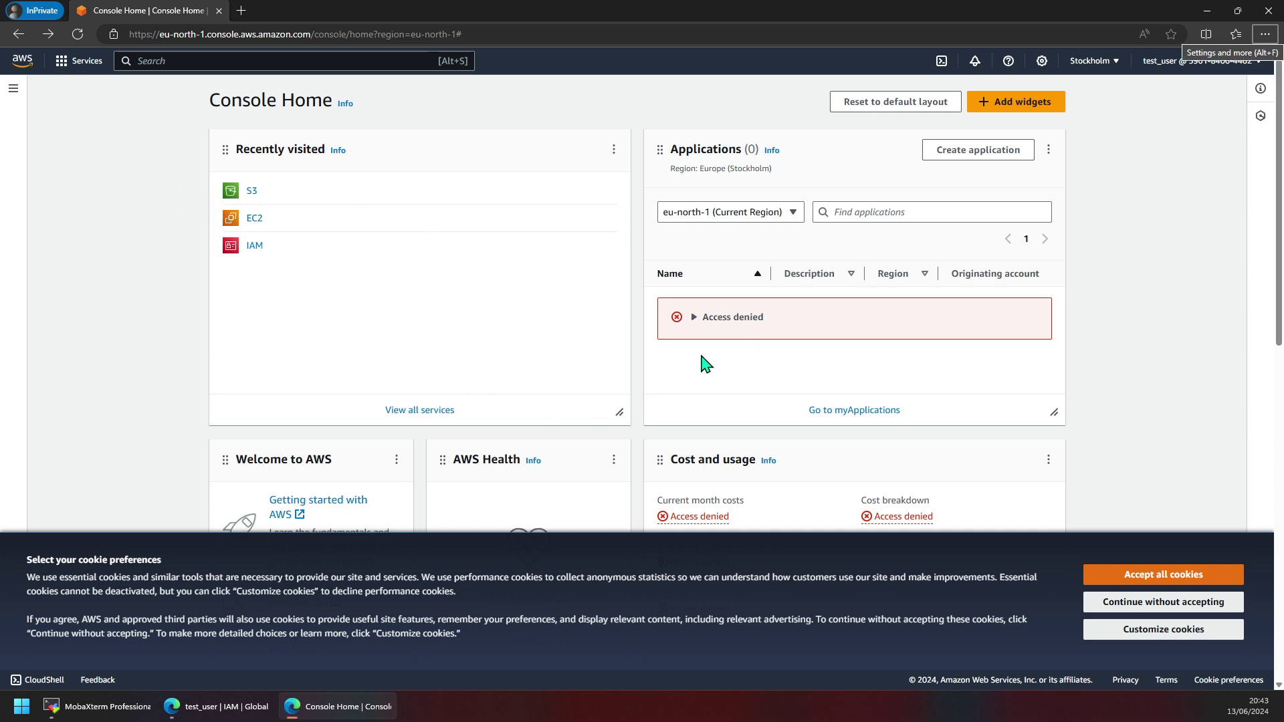
scroll(796, 369, "down", 4)
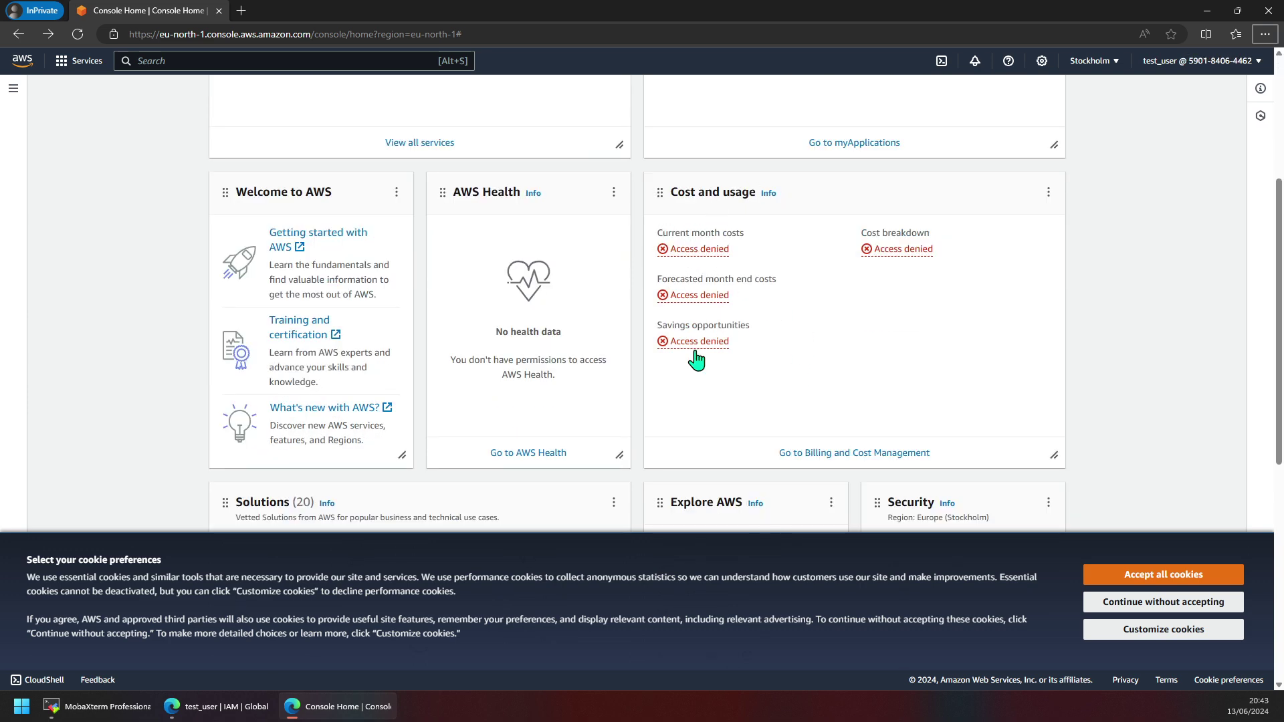
scroll(1038, 364, "up", 4)
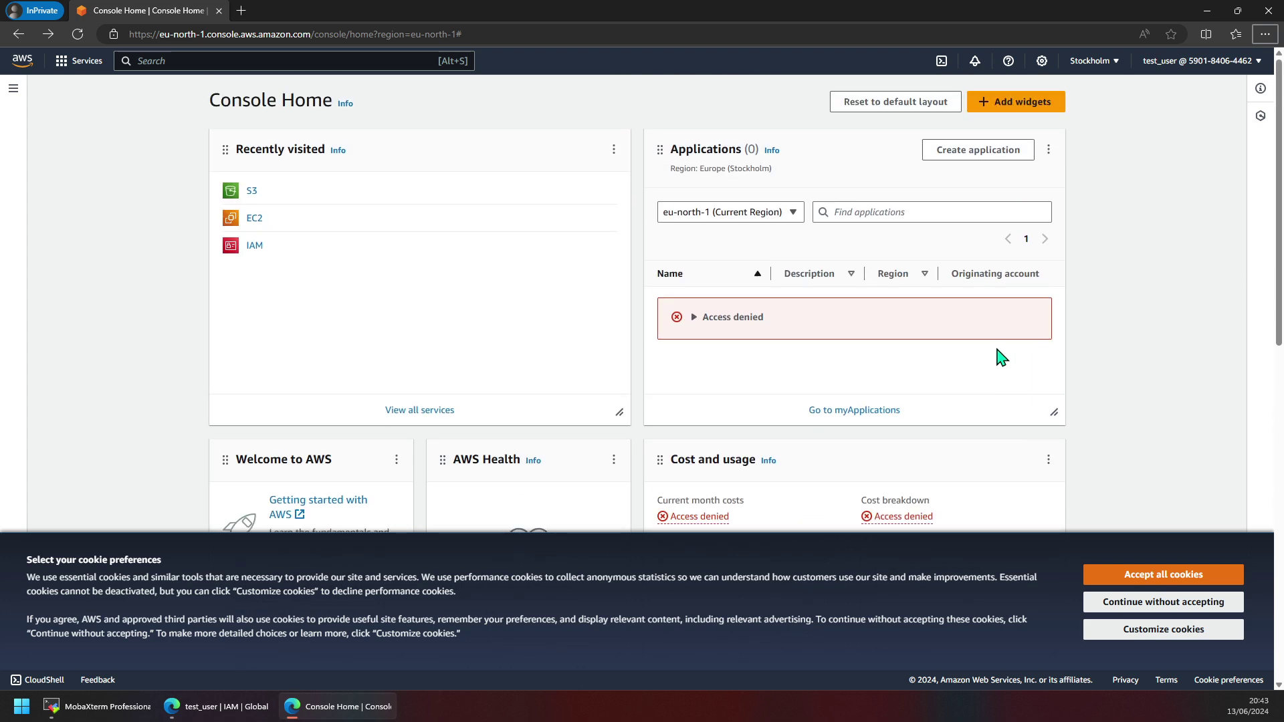
Briefly view the IAM user window, return to test_user's Console Home, and open EC2 from Recently visited.
left_click(244, 714)
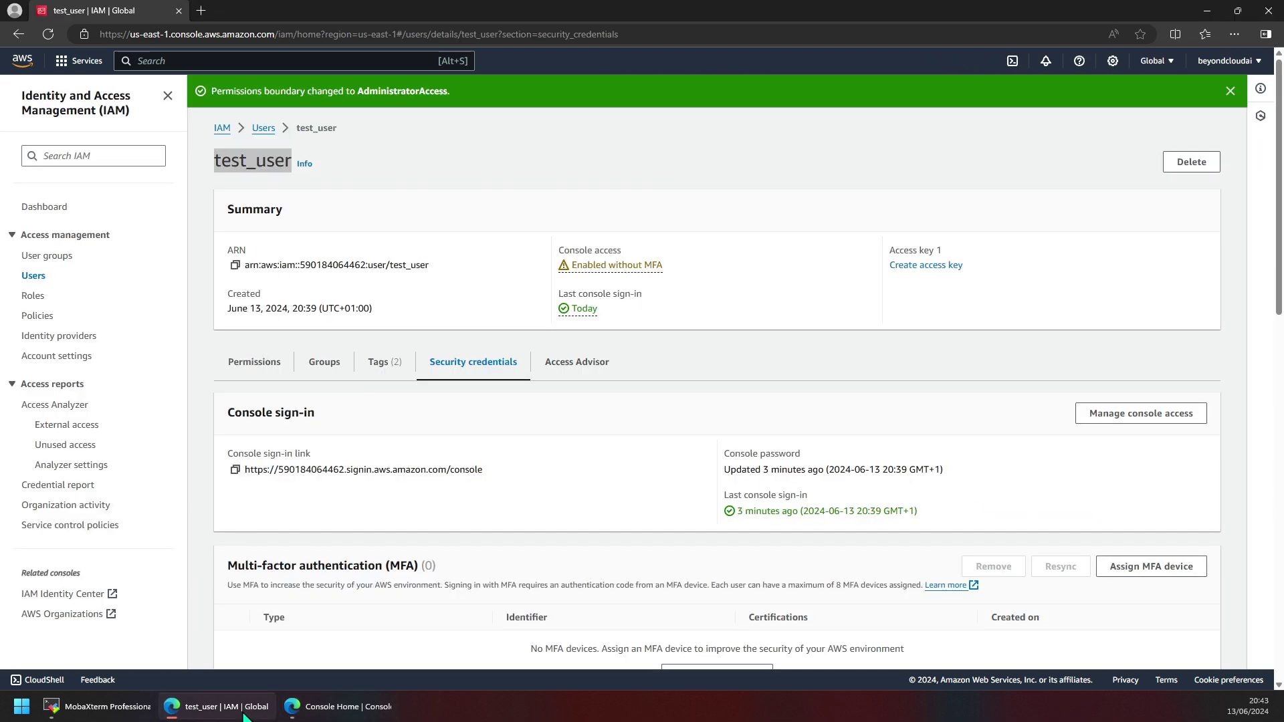
left_click(234, 710)
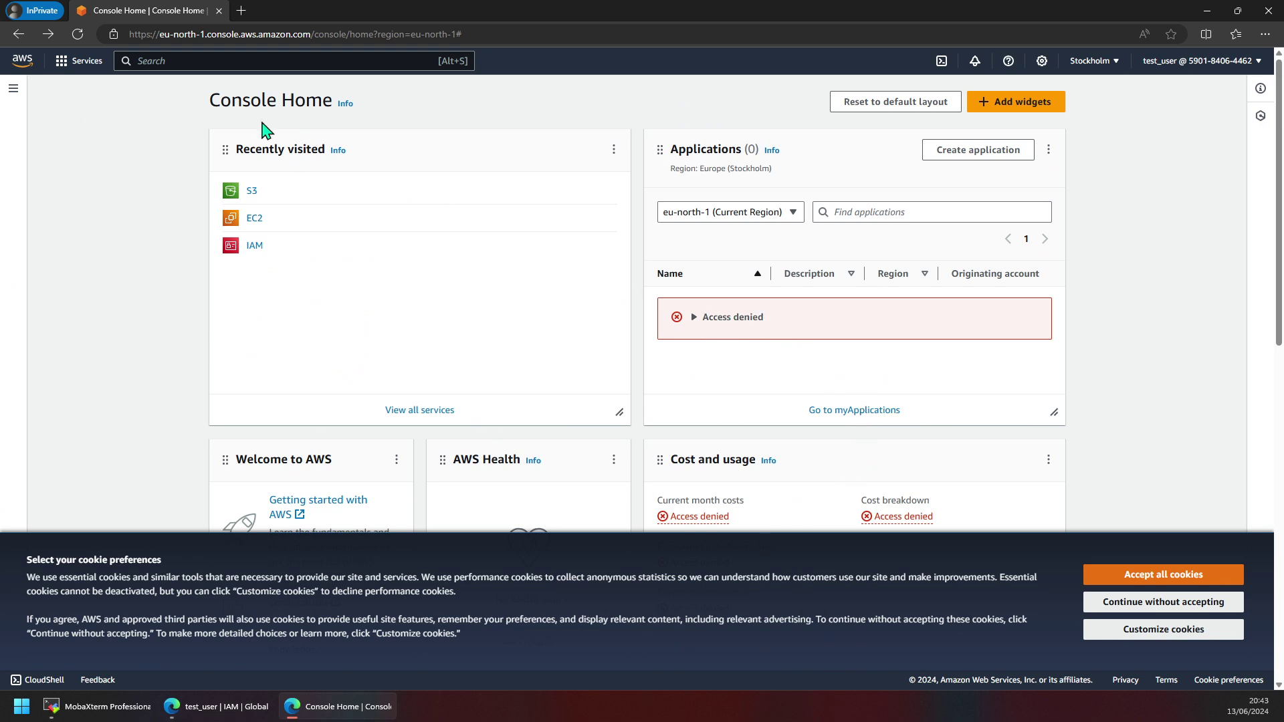
scroll(656, 373, "down", 5)
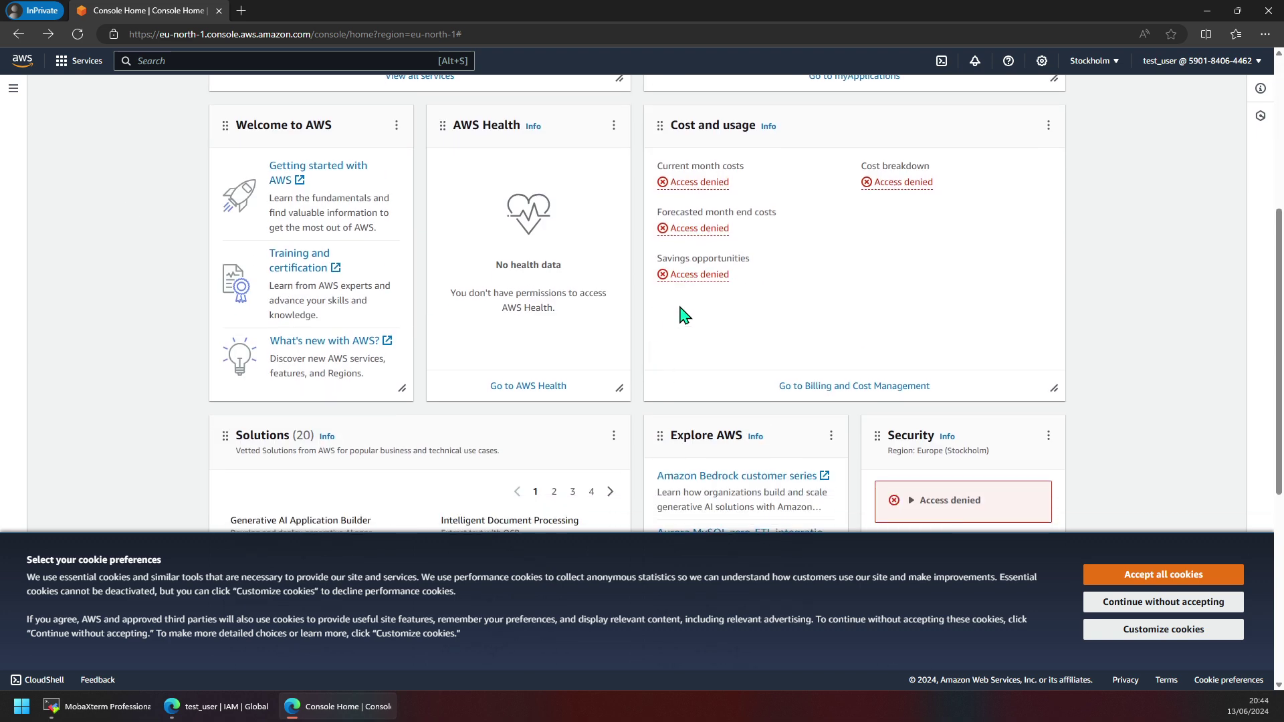
scroll(692, 352, "down", 1)
scroll(692, 351, "up", 6)
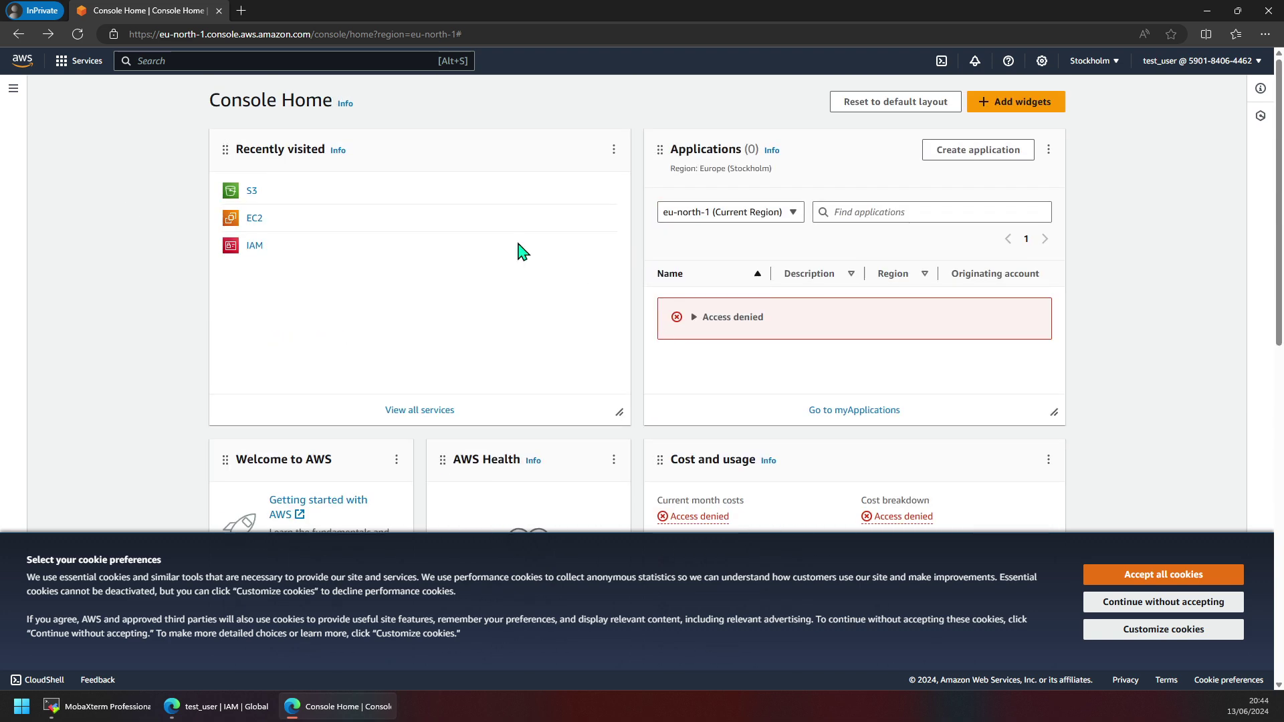
left_click(244, 222)
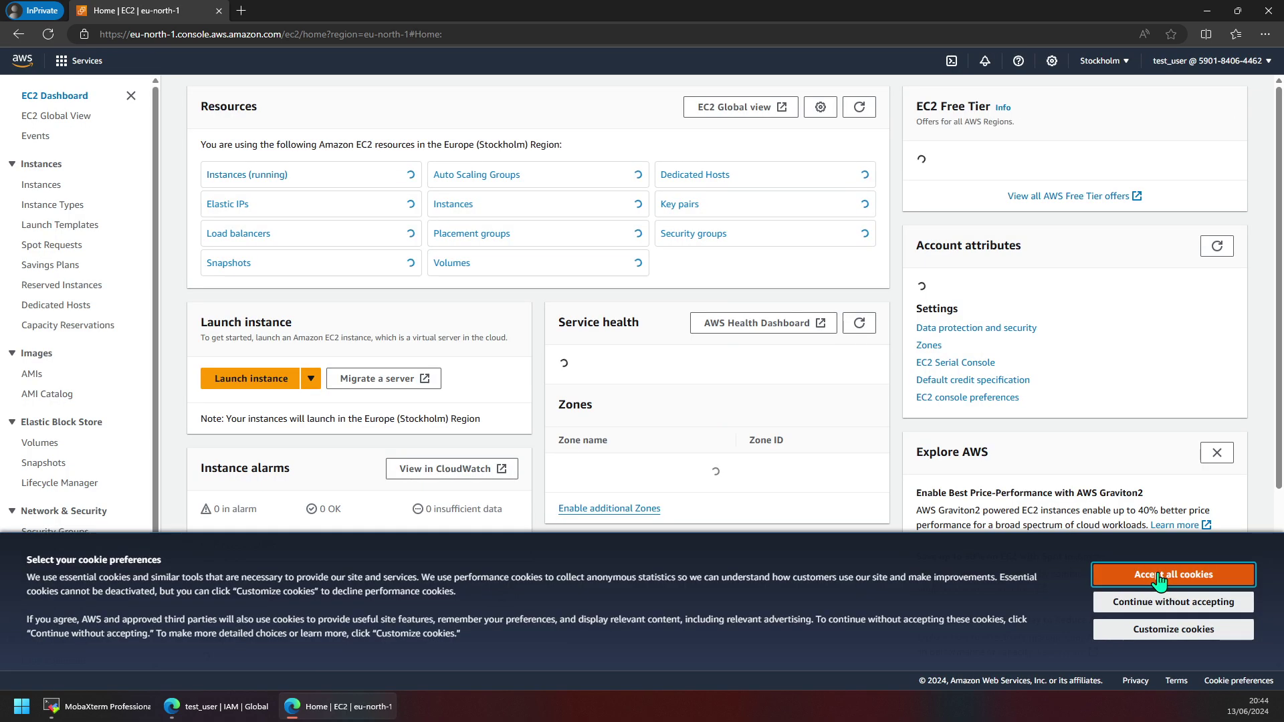
Dismiss the cookie notice and confirm the Elastic IPs and Instances lists deny test_user access.
left_click(1164, 576)
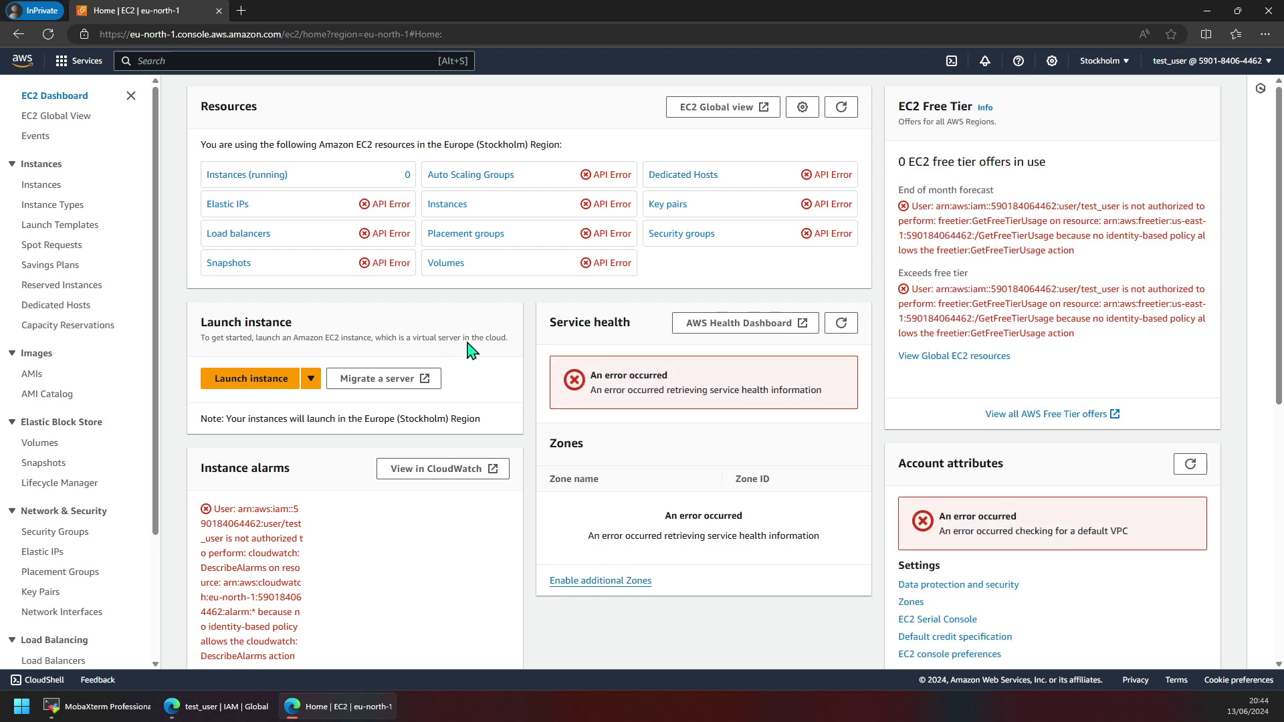
left_click(376, 210)
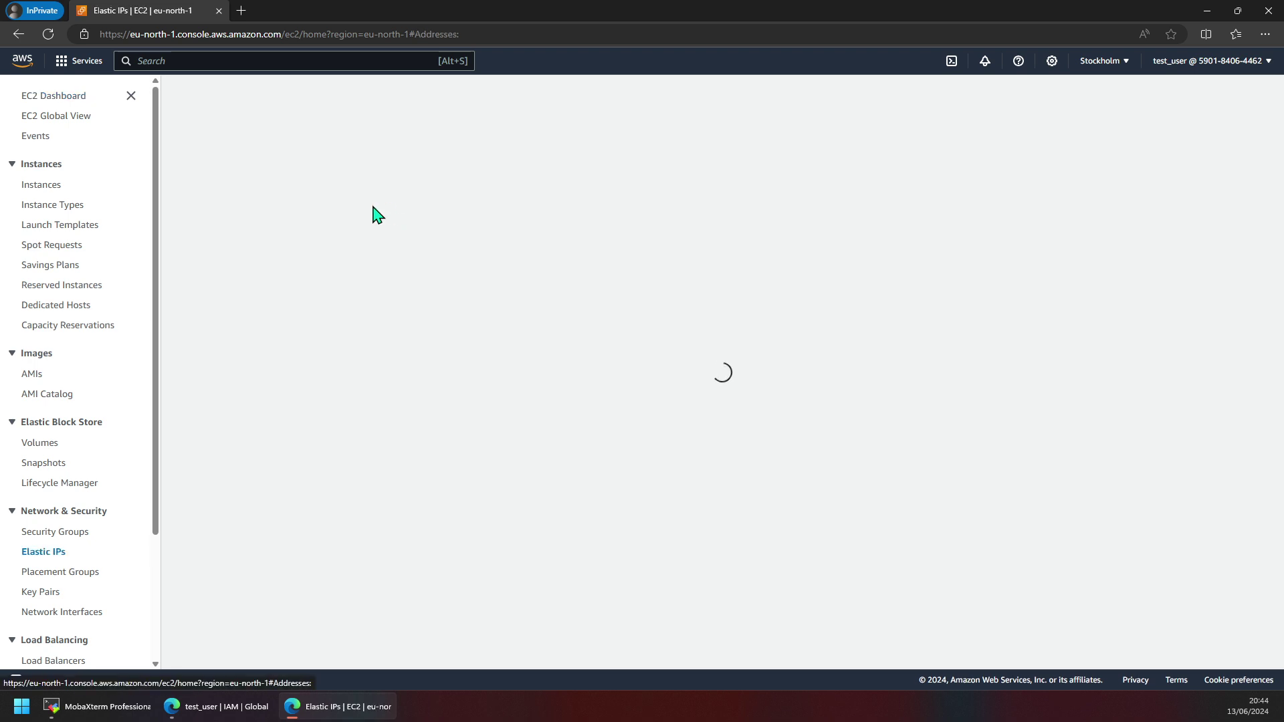
left_click(44, 185)
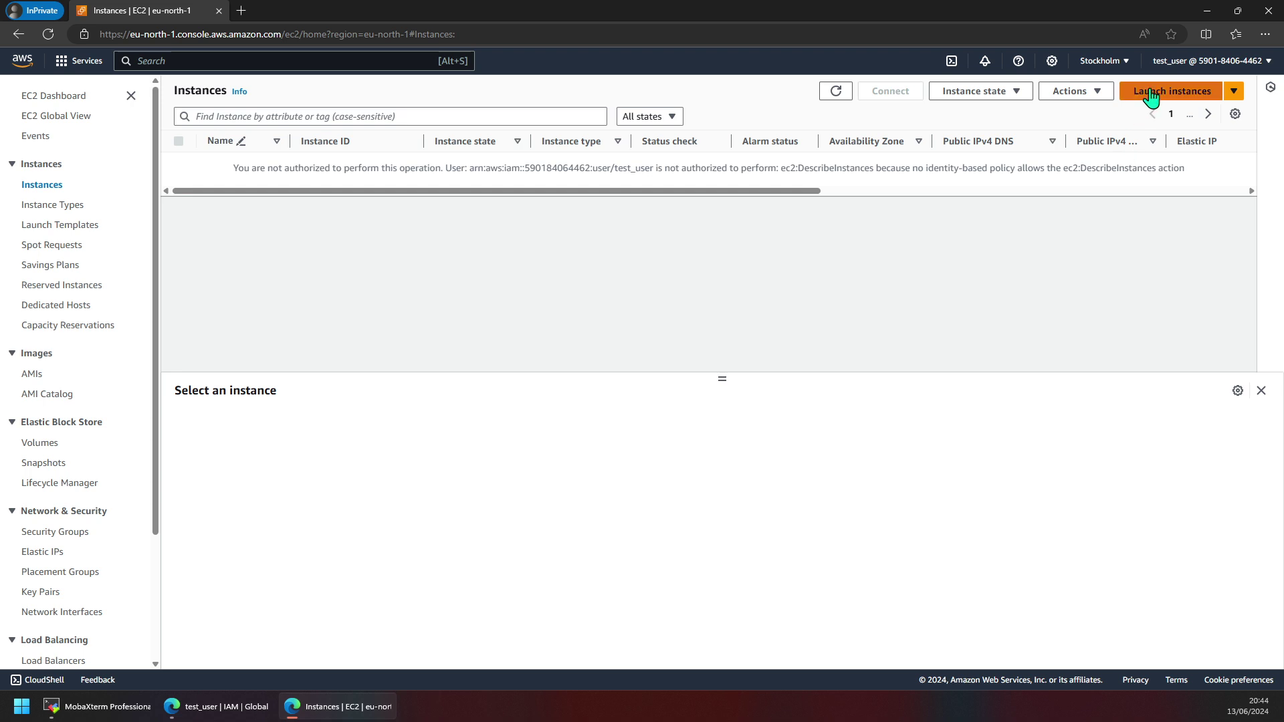
Try the Launch instances form, then return to the EC2 Dashboard showing API Error counts.
left_click(1214, 93)
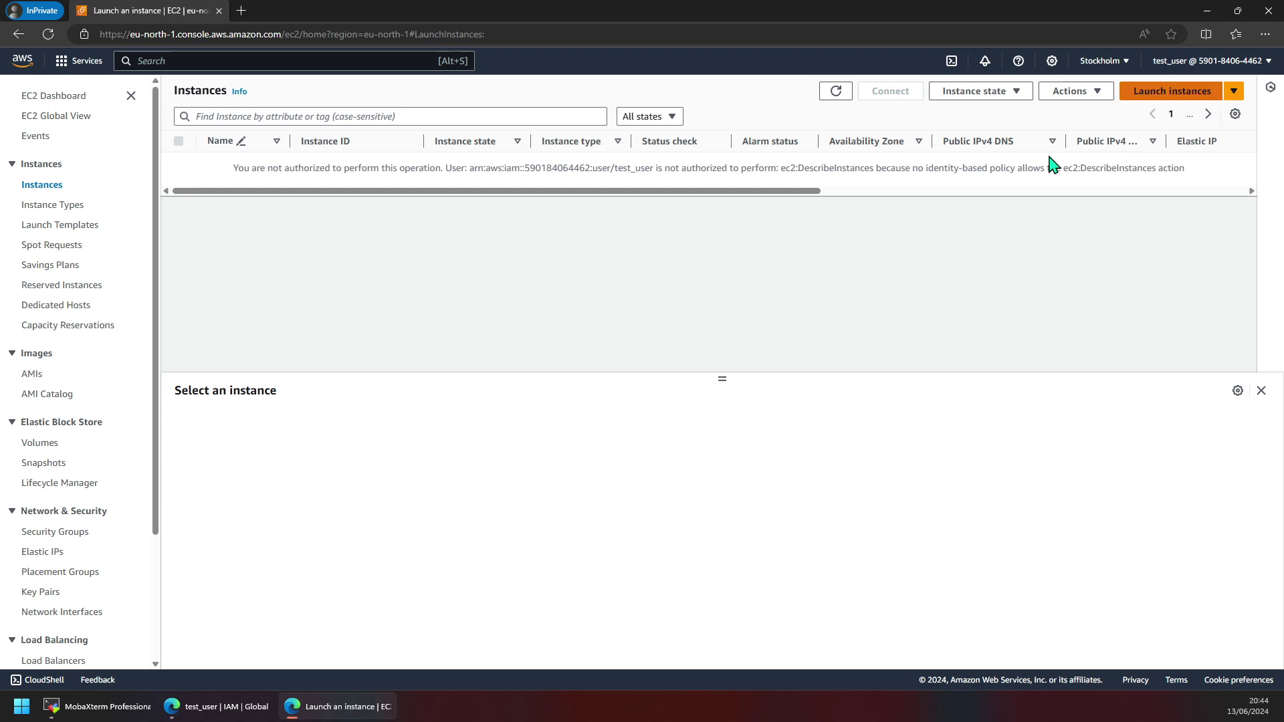
scroll(262, 305, "down", 5)
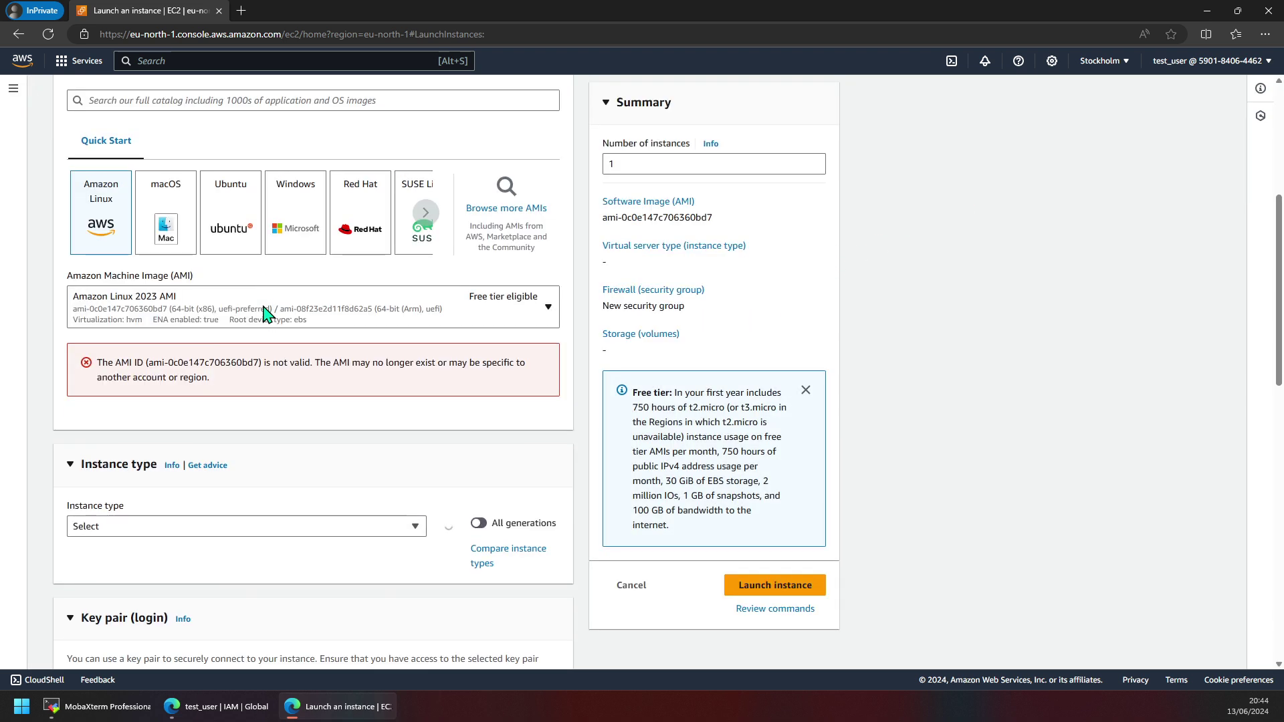
scroll(263, 307, "up", 5)
scroll(264, 307, "down", 4)
scroll(335, 390, "down", 10)
scroll(338, 388, "up", 1)
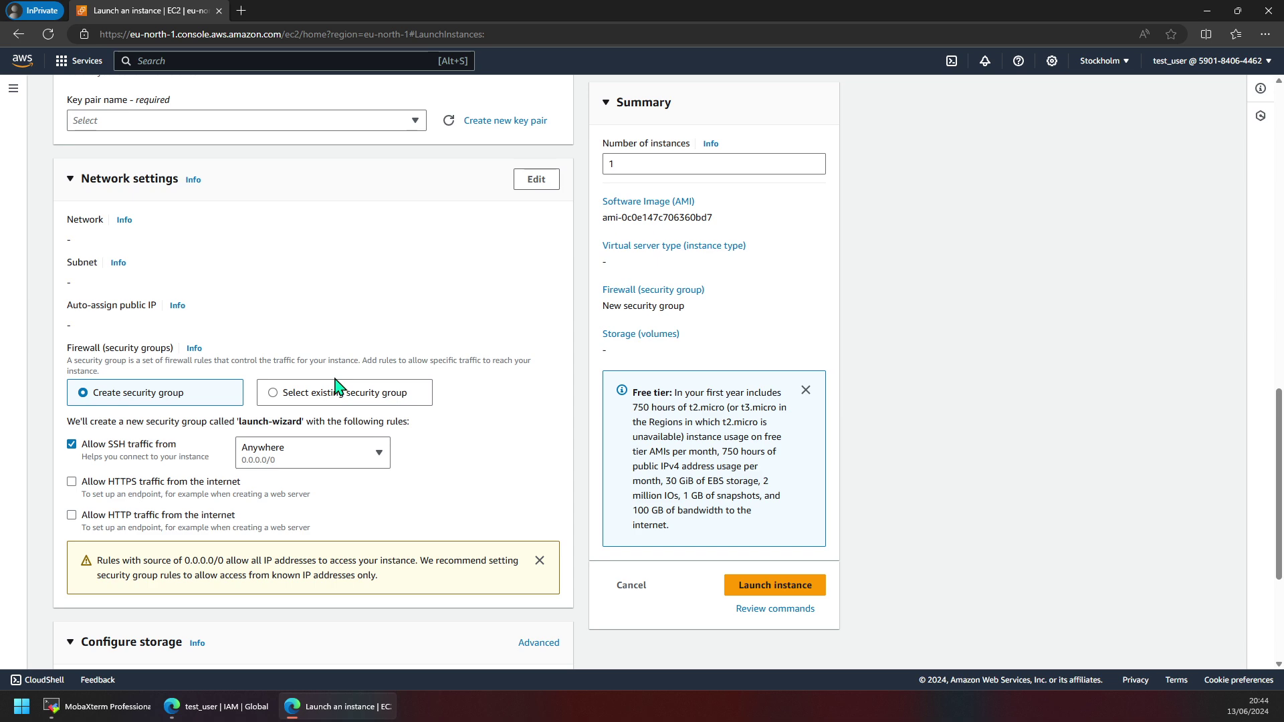
scroll(341, 384, "down", 1)
scroll(342, 385, "down", 3)
scroll(345, 381, "up", 15)
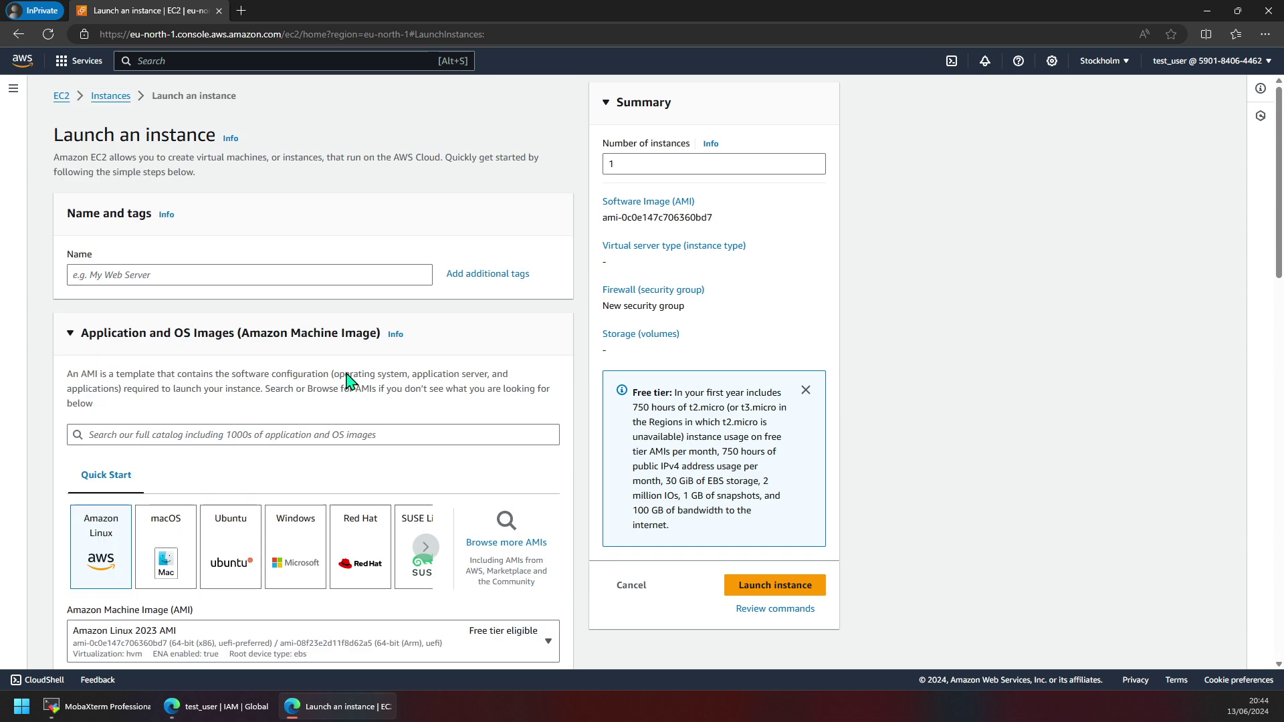
left_click(61, 98)
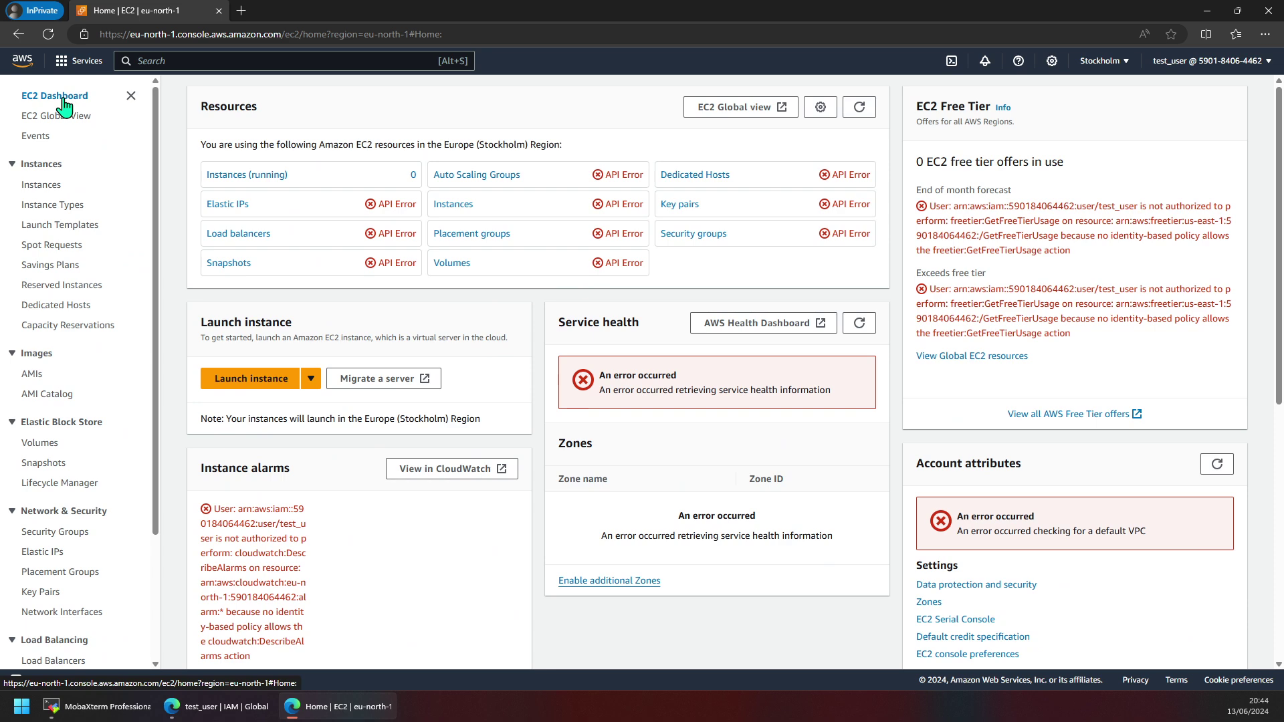
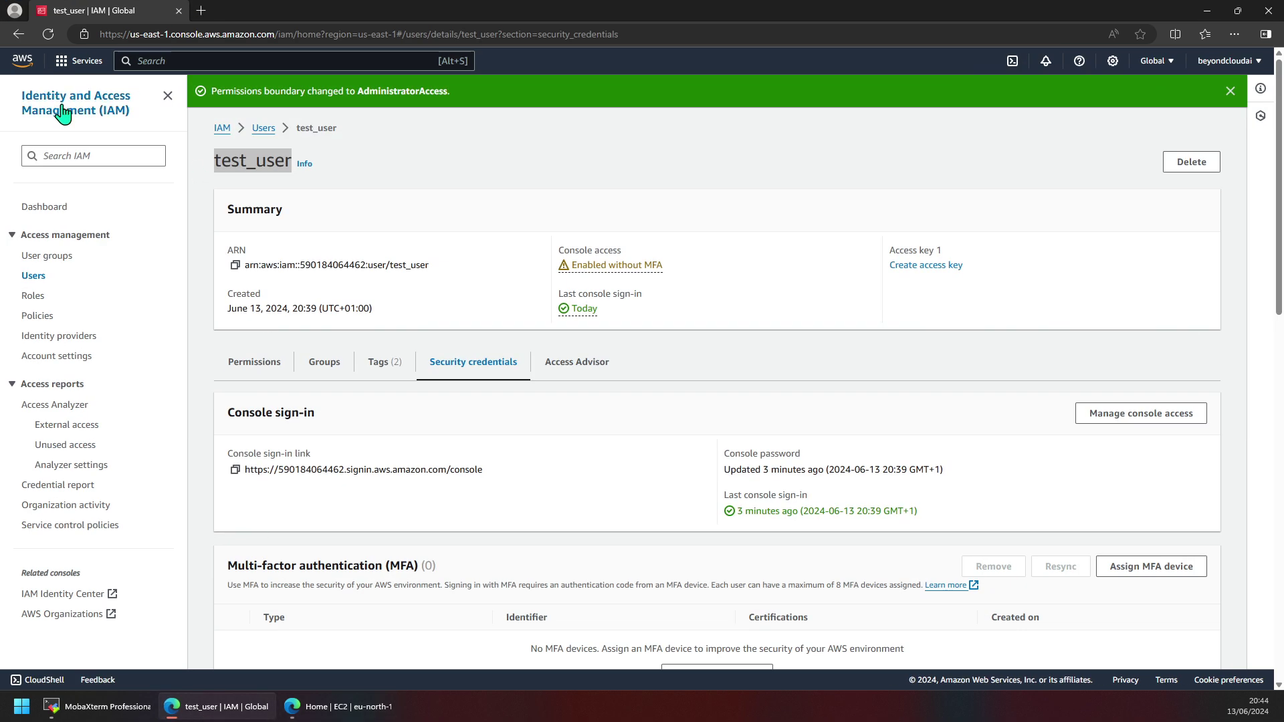
Go back to Console Home, then switch to test_user's Stockholm EC2 Dashboard window, still showing API errors.
left_click(43, 67)
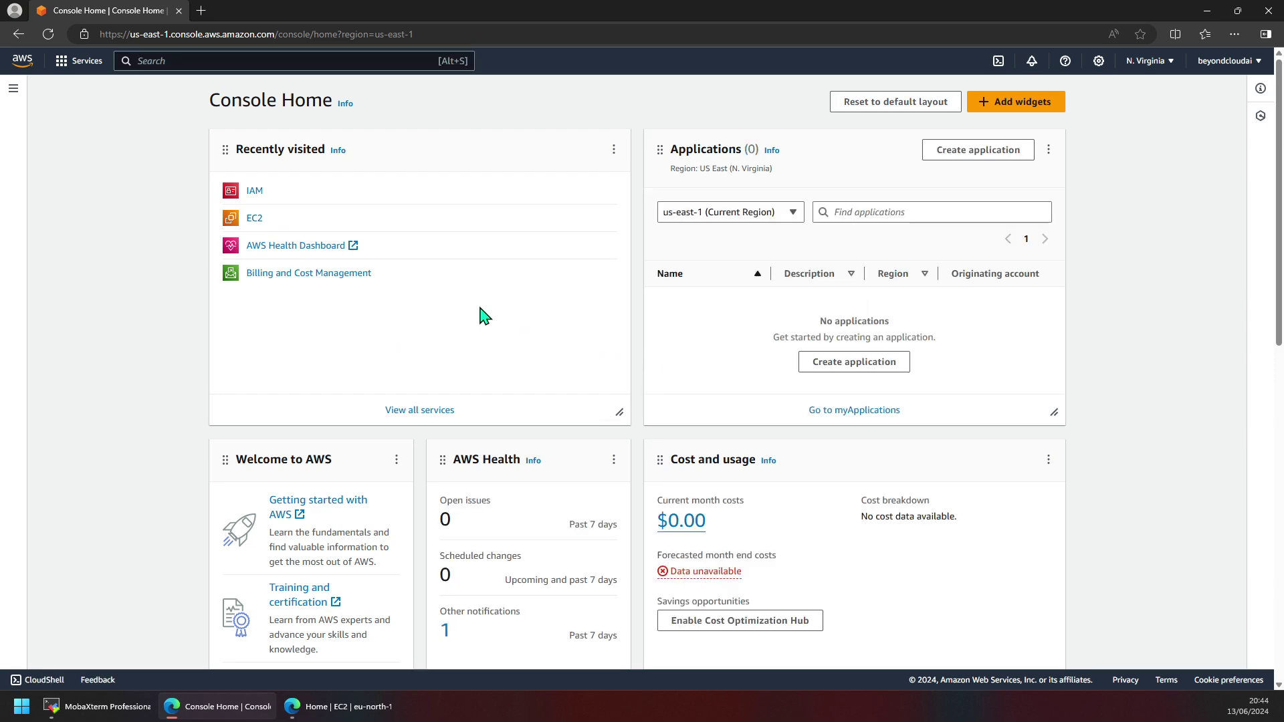
scroll(923, 505, "down", 5)
scroll(934, 502, "up", 2)
scroll(933, 503, "up", 2)
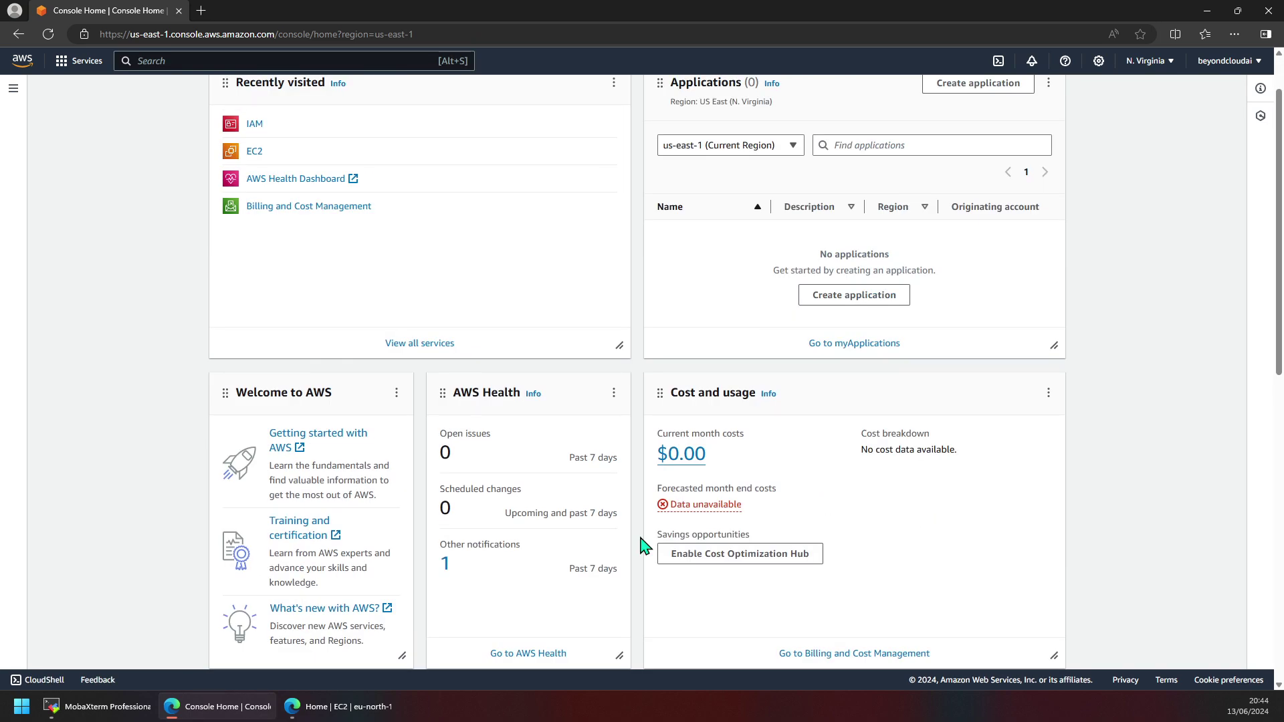
left_click(341, 706)
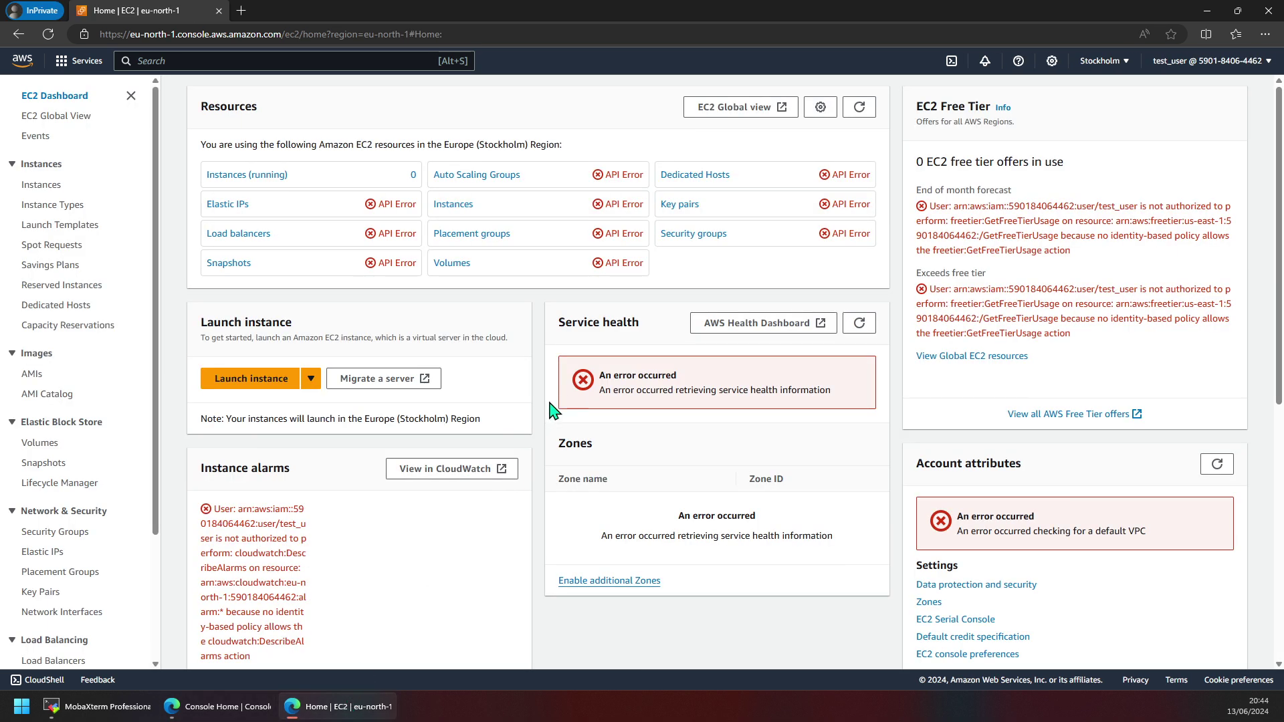